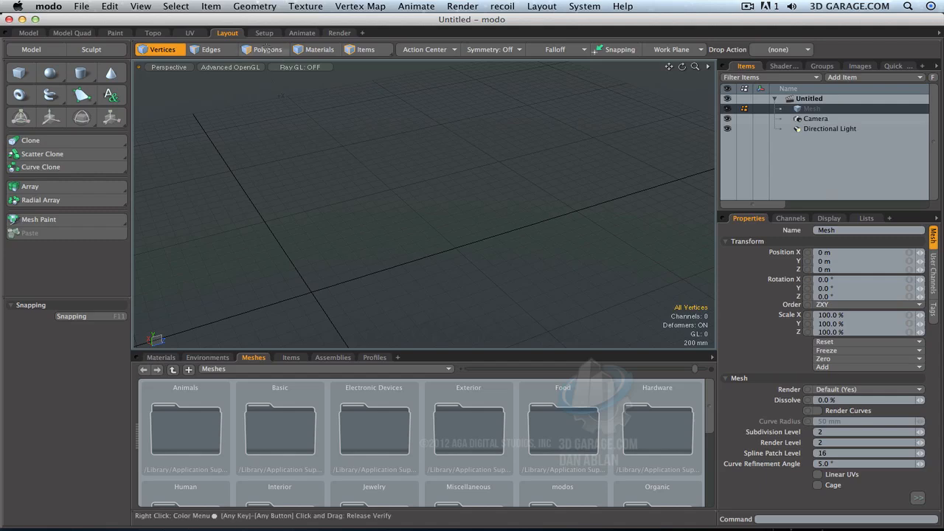
Load the Phone Executive 01 mesh preset from the Electronic Devices folder into the scene
double_click(386, 440)
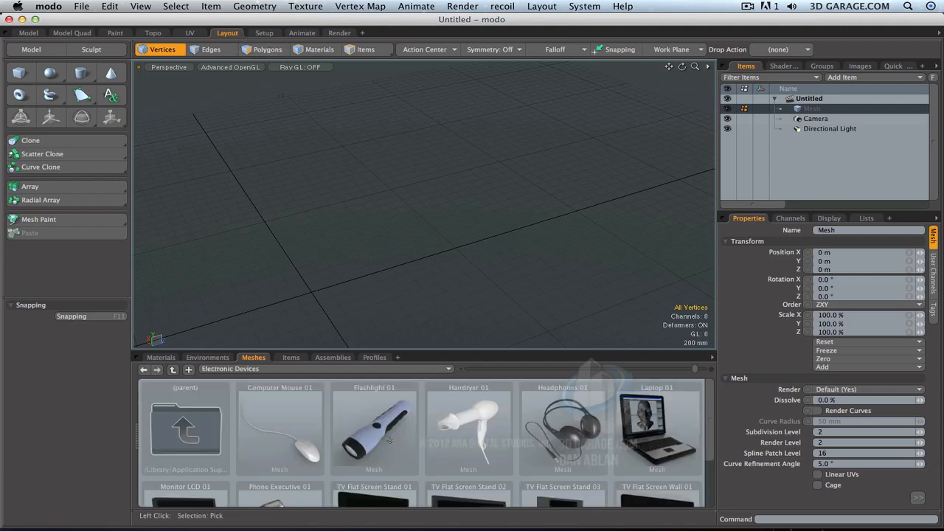
drag(521, 353, 520, 283)
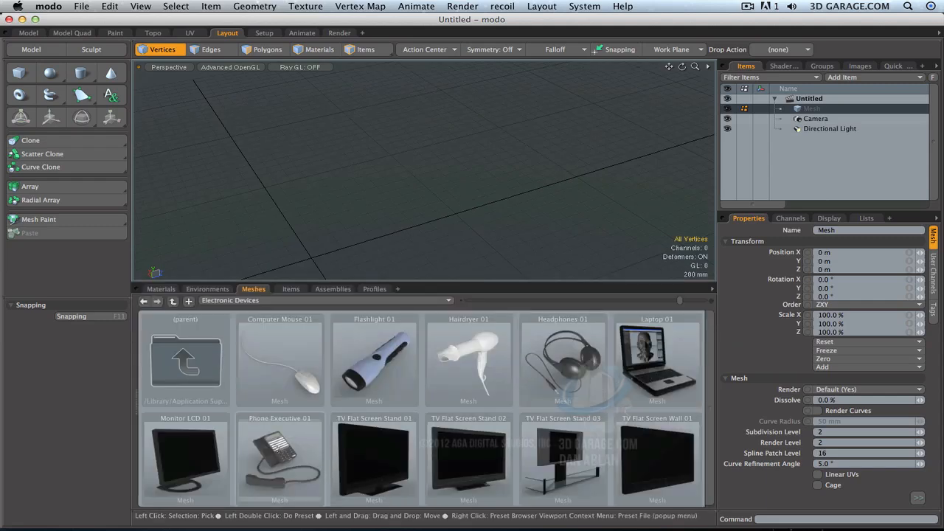
double_click(279, 454)
drag(402, 283, 402, 335)
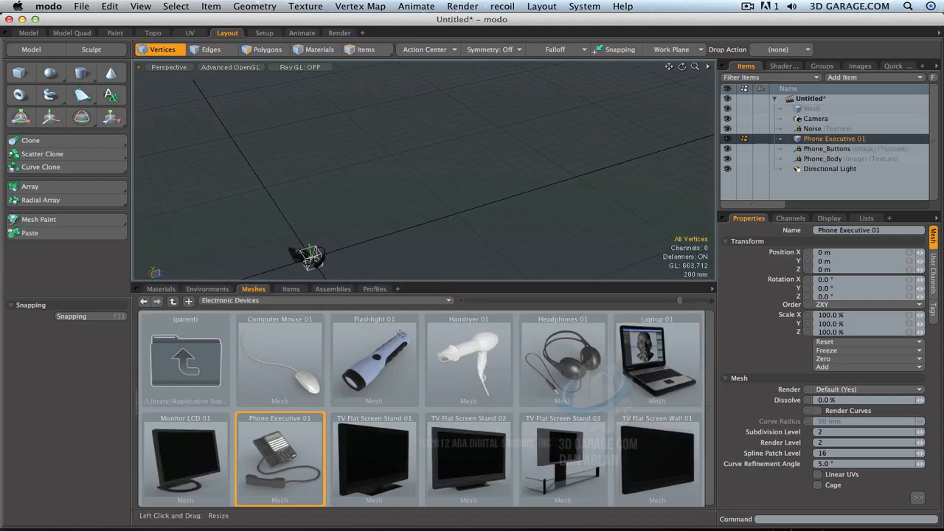
Switch to the Render layout and frame the phone from an angled viewpoint in the render camera view
click(340, 32)
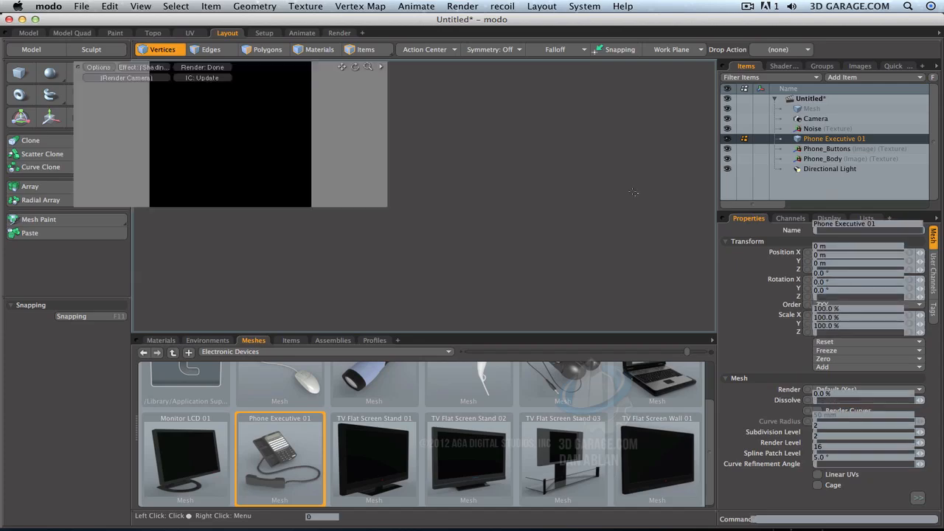
key(a)
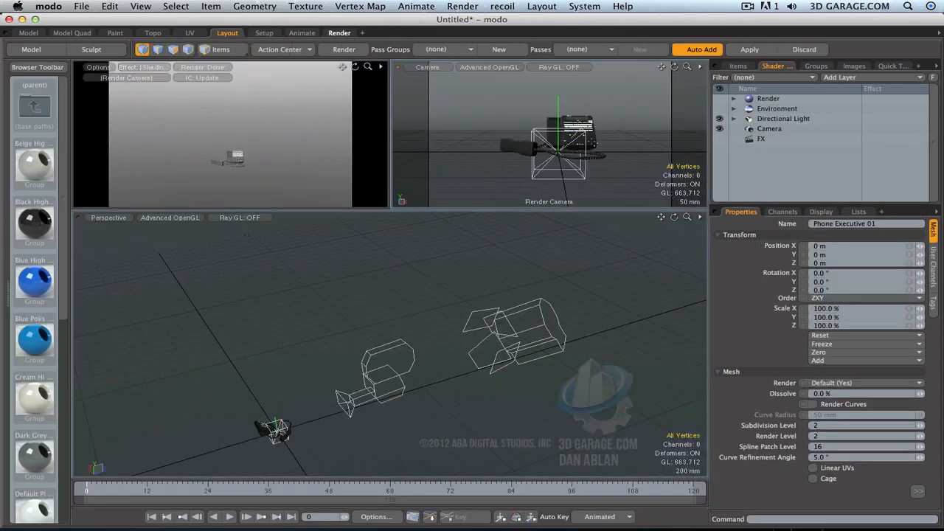
mouse_move(570, 171)
alt+mouse_down()
mouse_move(552, 175)
mouse_move(573, 167)
alt+mouse_up()
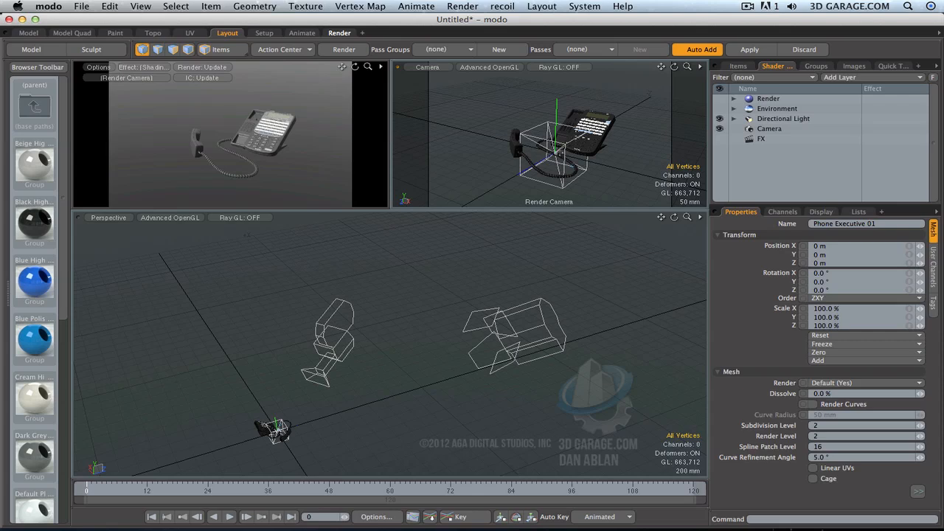
Hide lights and cameras in the perspective viewport and fit the phone in that view
key(o)
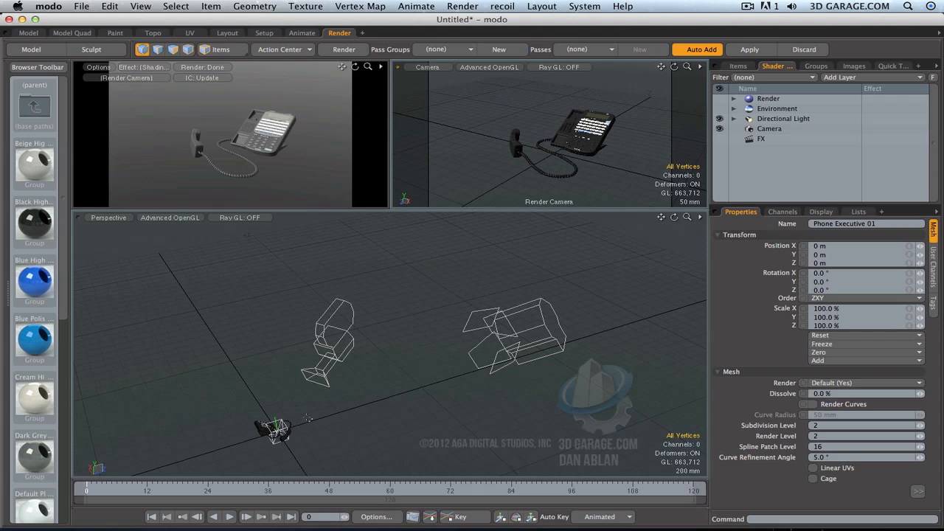
key(o)
click(323, 316)
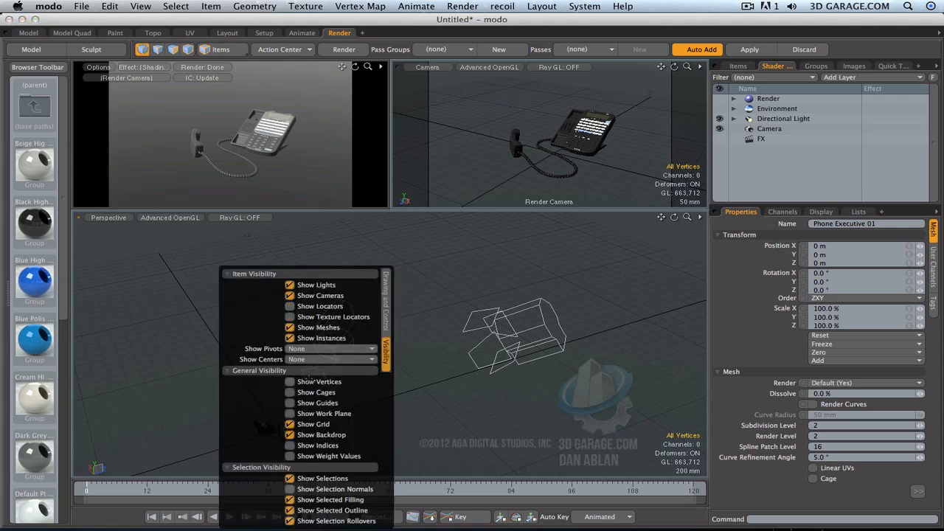
click(290, 285)
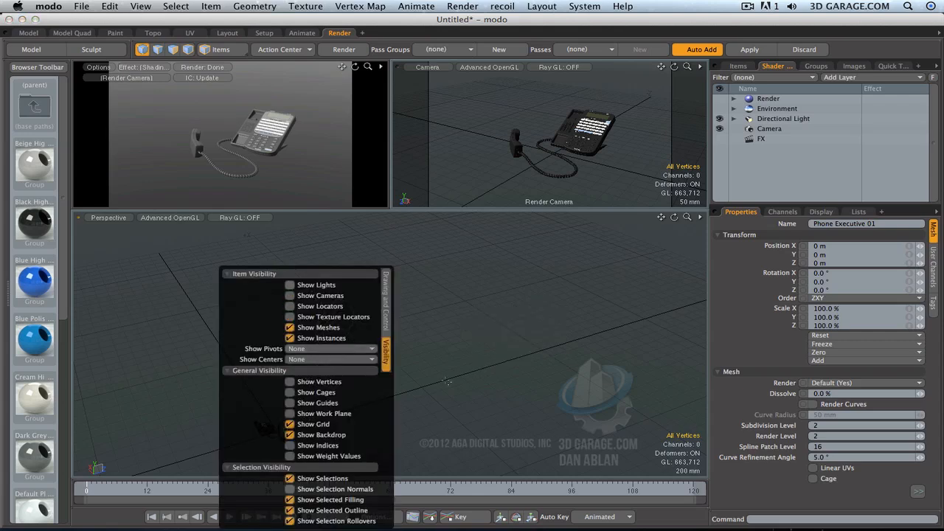
key(a)
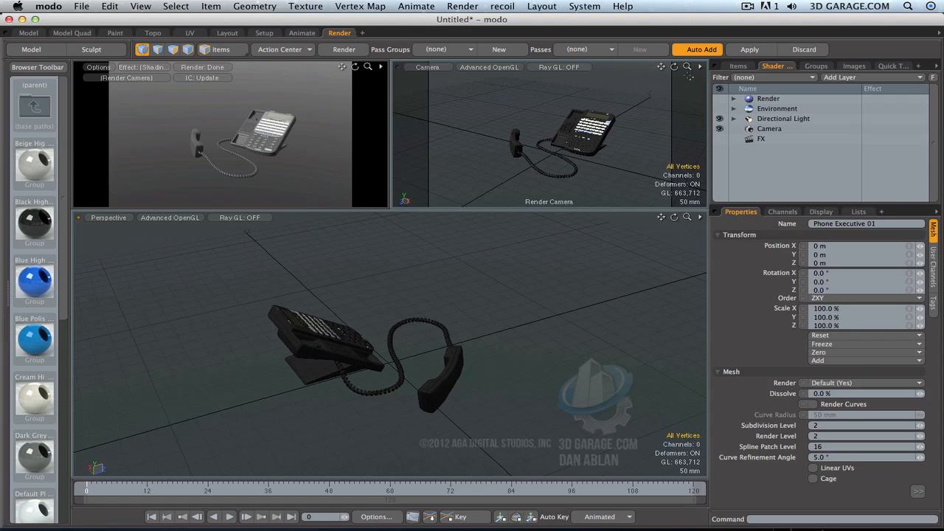
Bring the render camera closer to the phone and add a Render Boolean volume item to the scene
drag(689, 68, 723, 67)
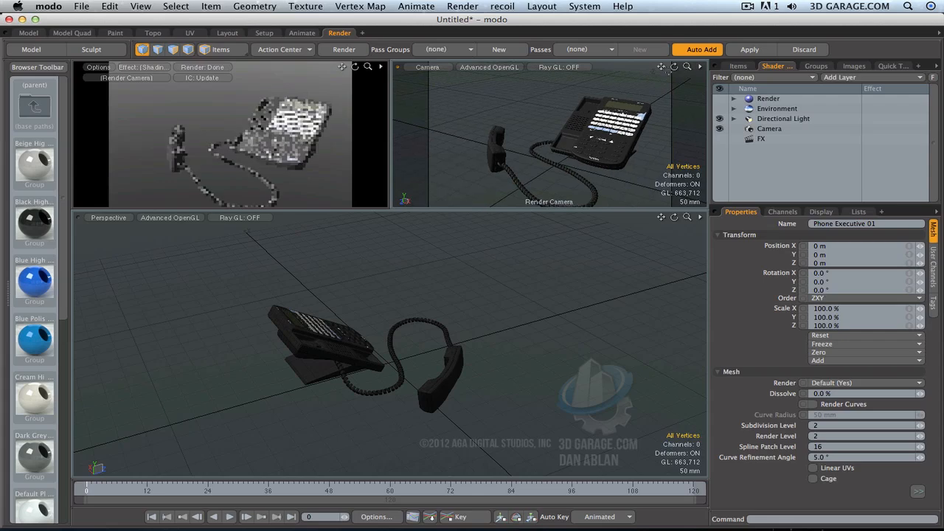
drag(662, 67, 729, 77)
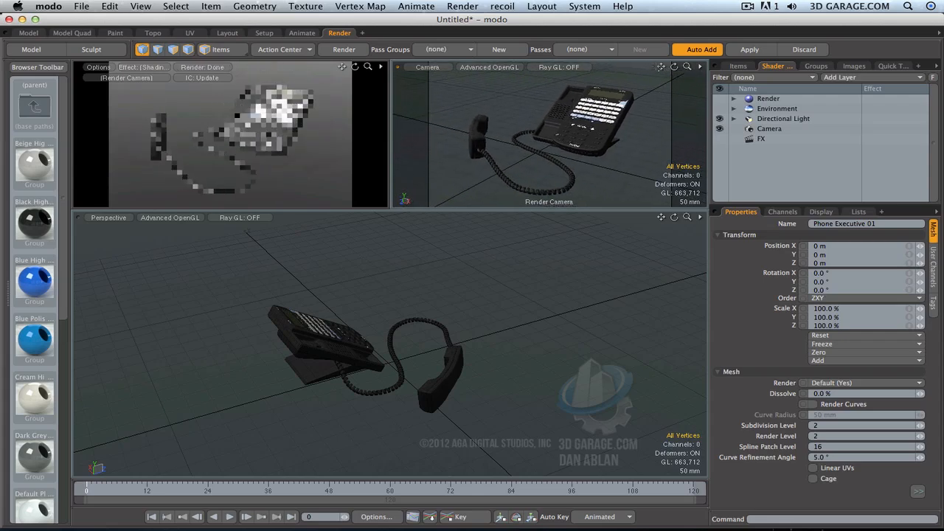
click(737, 66)
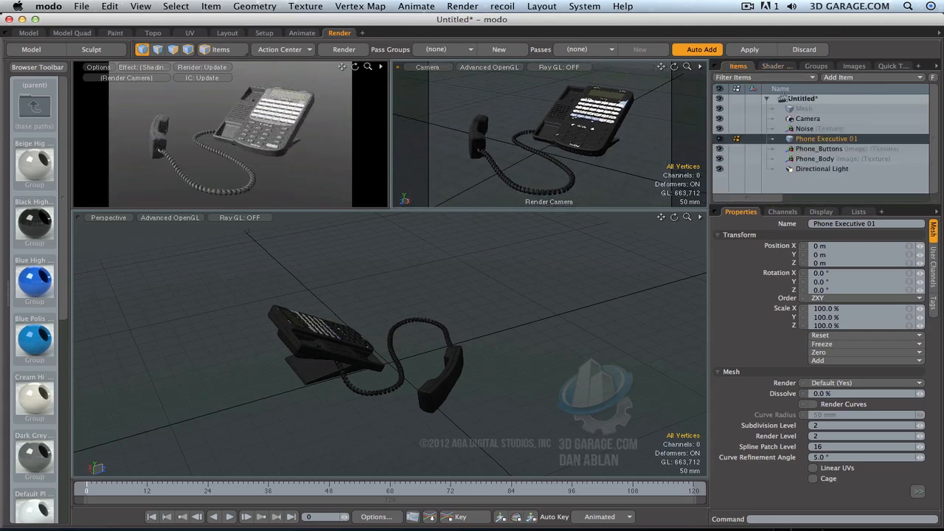
click(850, 77)
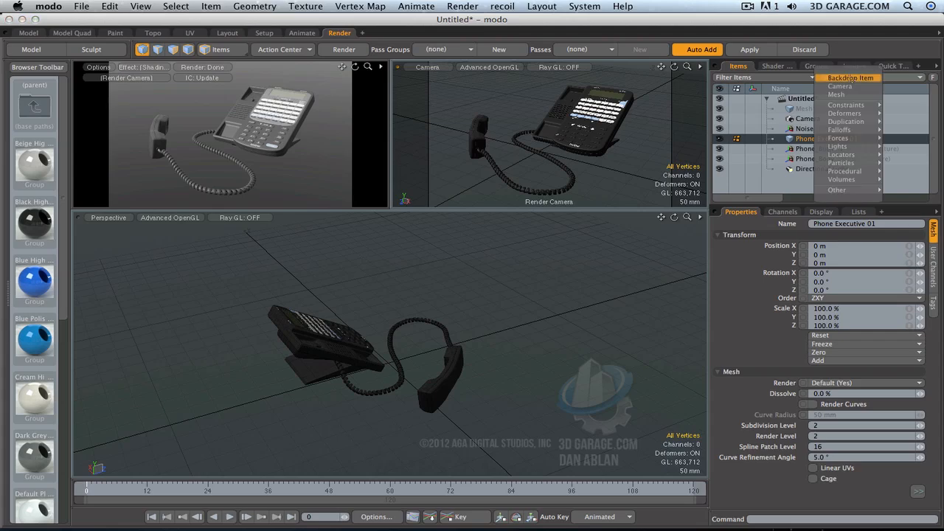
mouse_move(849, 180)
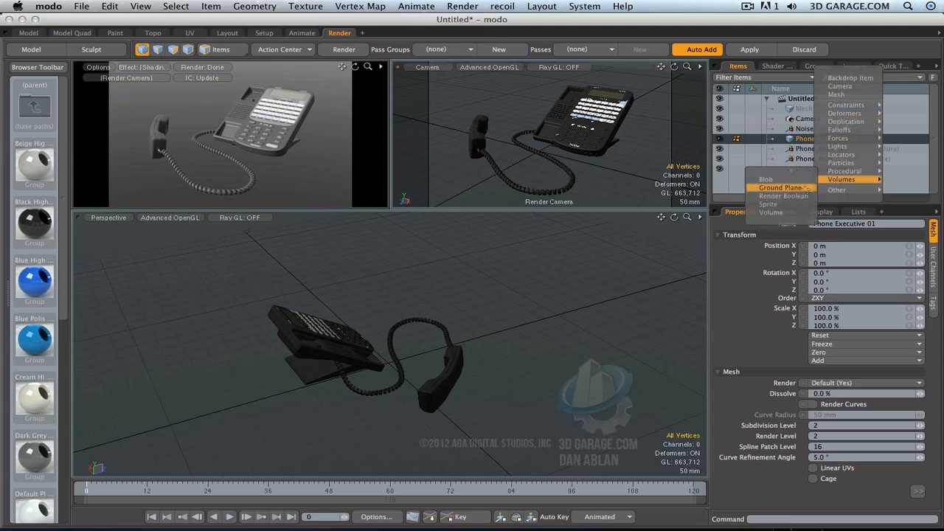
click(783, 195)
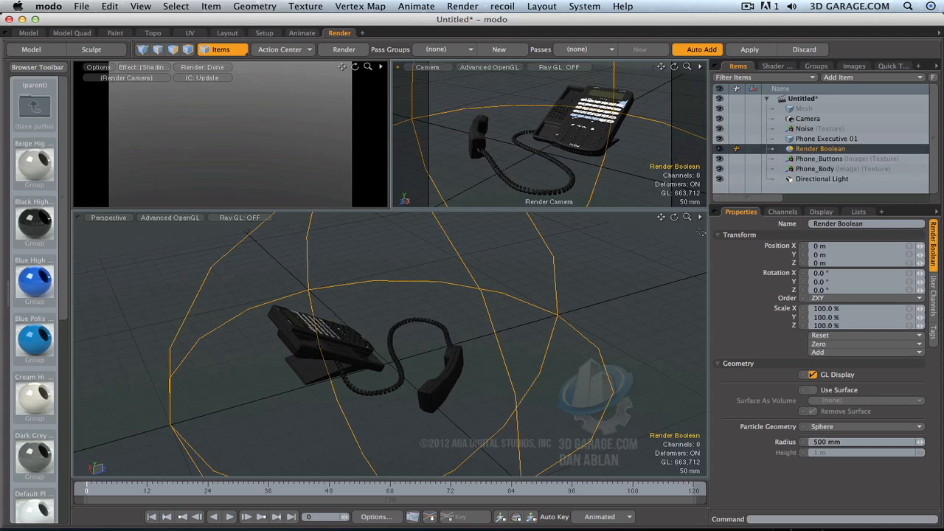
Scale the Render Boolean to 30% on all axes and move it over the handset cord, about X 96 mm and Z 168 mm
drag(688, 216, 657, 217)
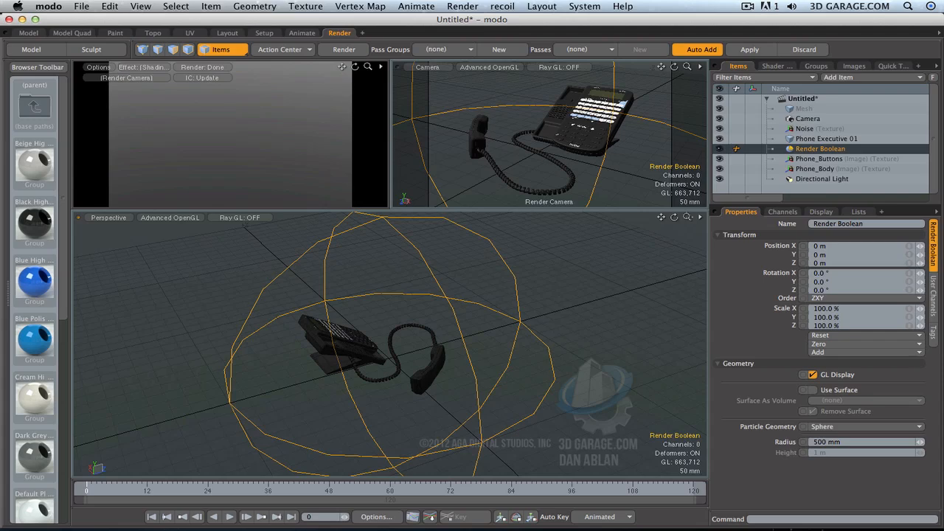
drag(912, 308, 920, 308)
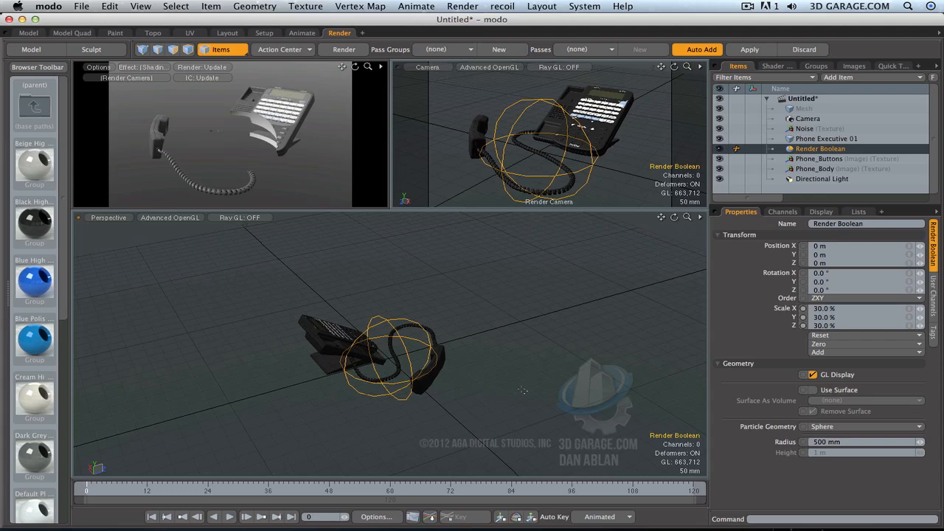
key(y)
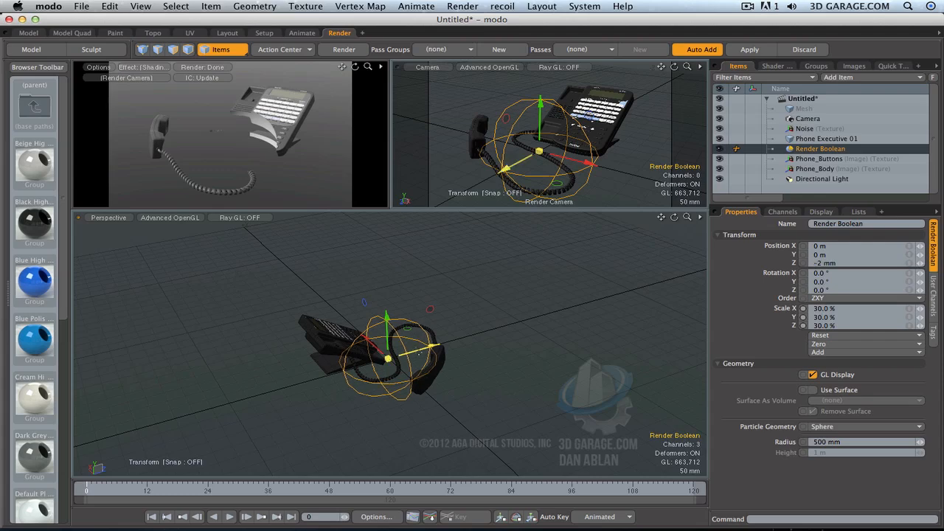
drag(422, 347, 429, 353)
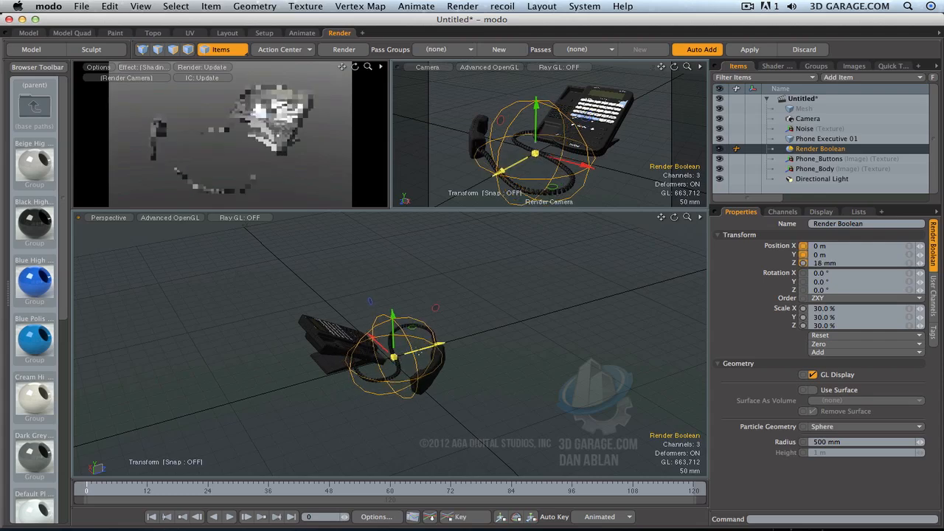
mouse_move(408, 331)
alt+mouse_down()
mouse_move(405, 352)
mouse_move(373, 312)
mouse_move(407, 325)
alt+mouse_up()
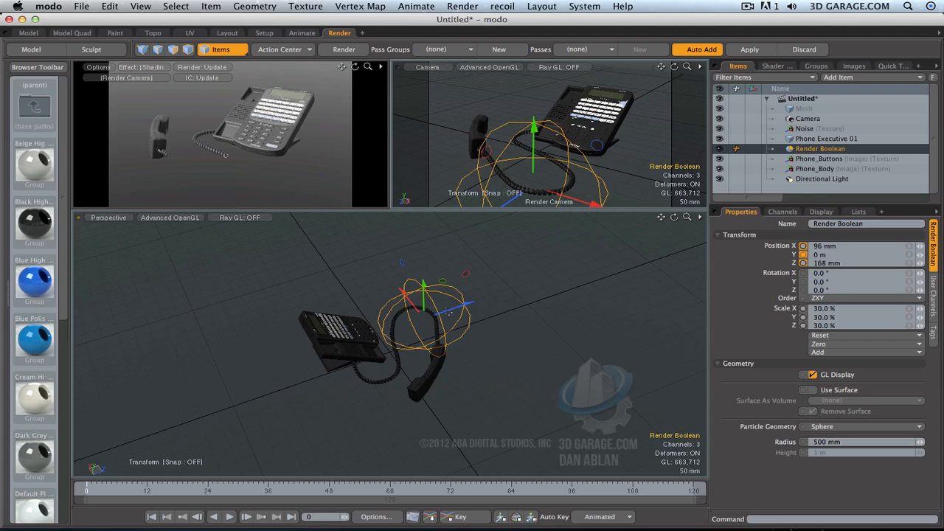
Scale the Render Boolean to 20% on all axes and move it onto the phone's keypad, about X 138 mm and Z -64 mm
click(911, 308)
text(20)
key(Return)
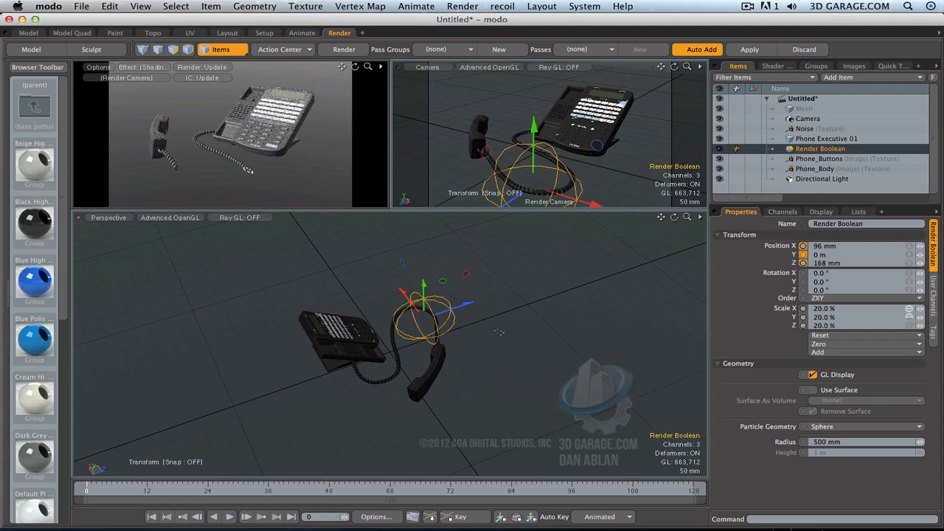
drag(419, 306, 353, 324)
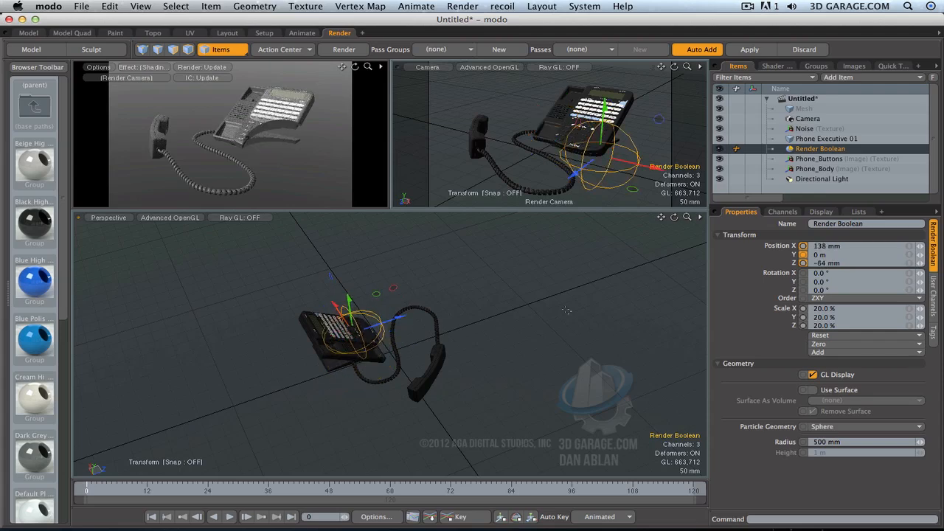
Change the Render Boolean's particle geometry to Cube
drag(675, 66, 625, 120)
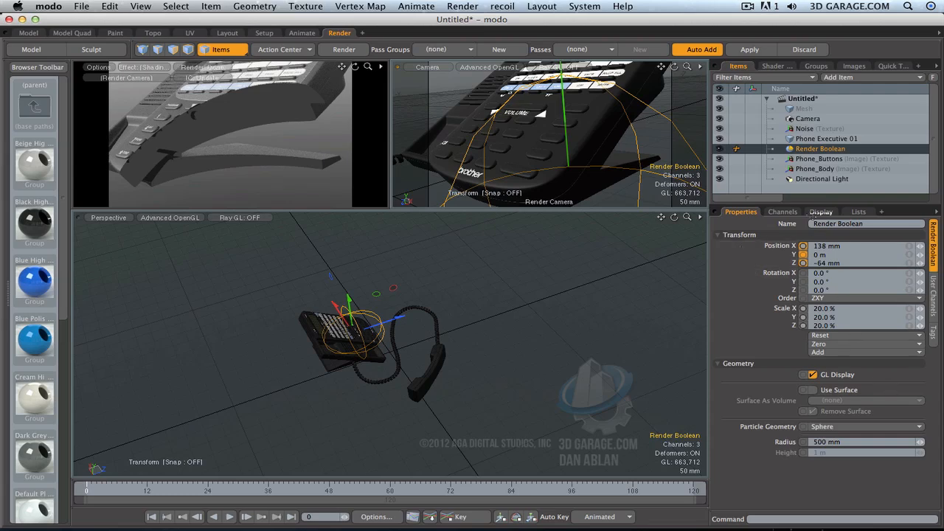
drag(810, 199, 809, 181)
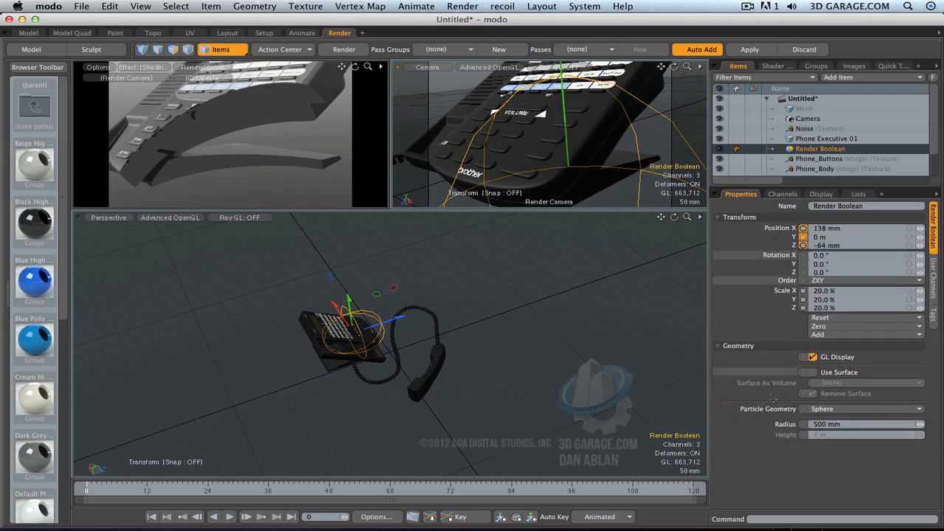
click(844, 411)
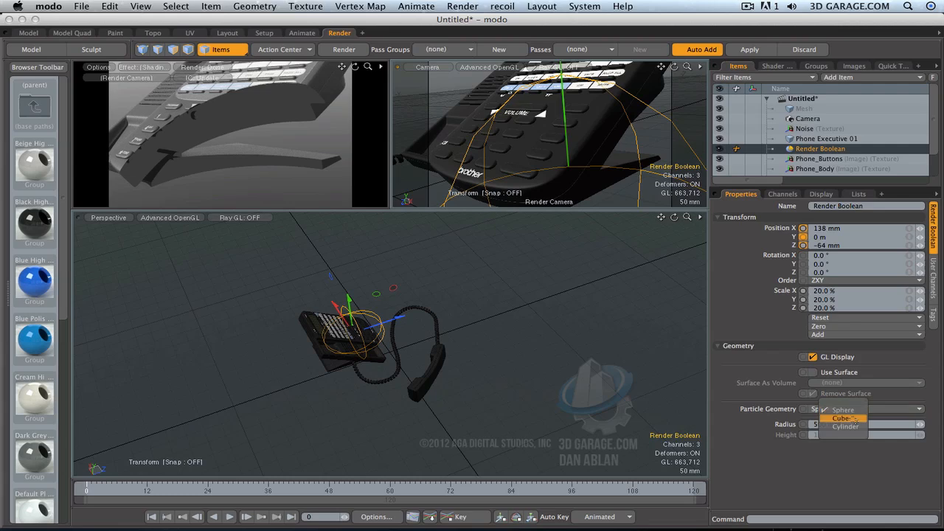
click(845, 418)
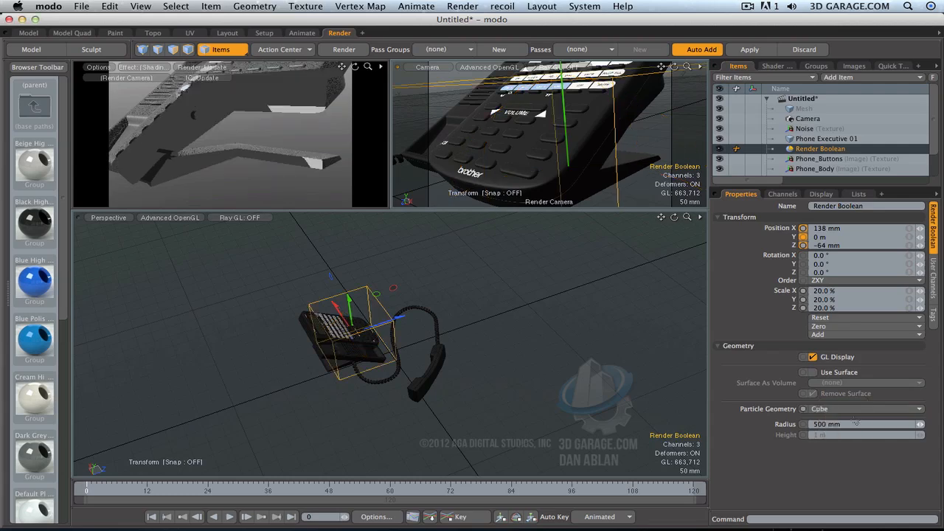
scroll(458, 148, down, 8)
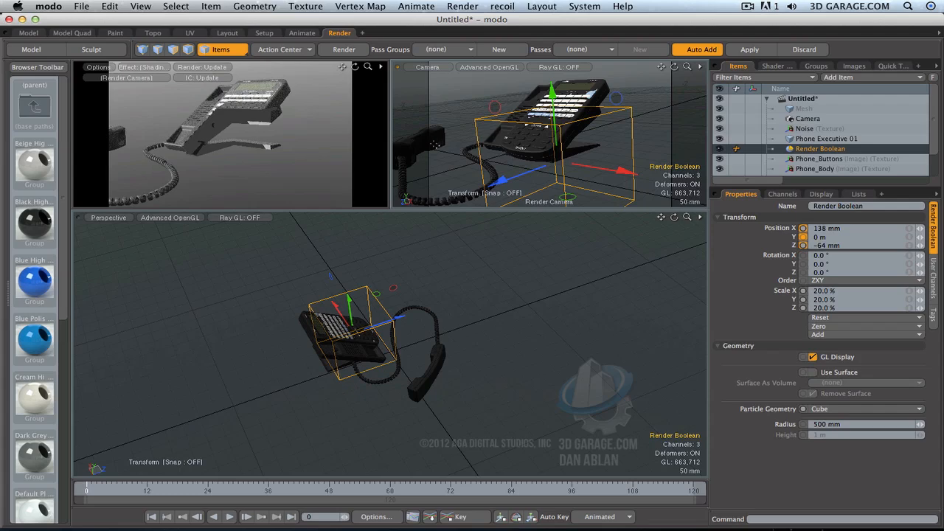
Reset to an empty default scene, discarding the unsaved phone scene
click(81, 6)
click(170, 249)
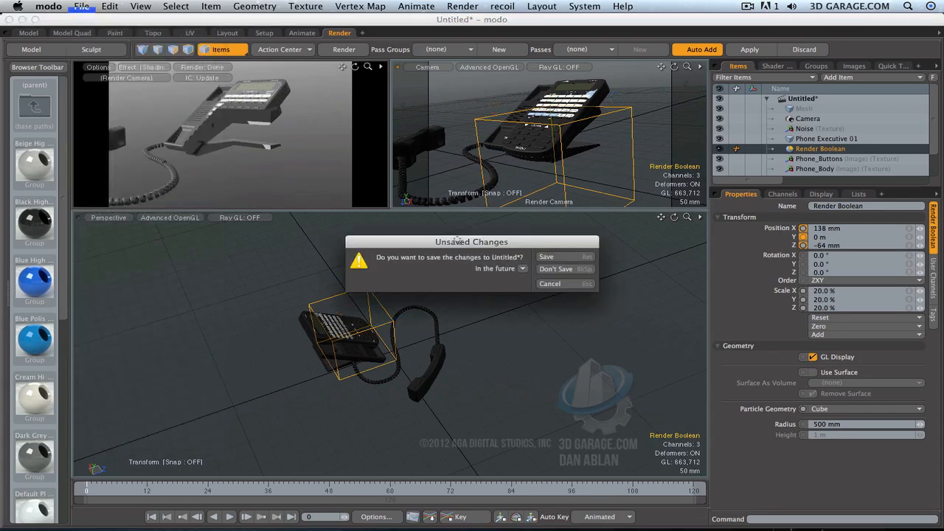
click(556, 269)
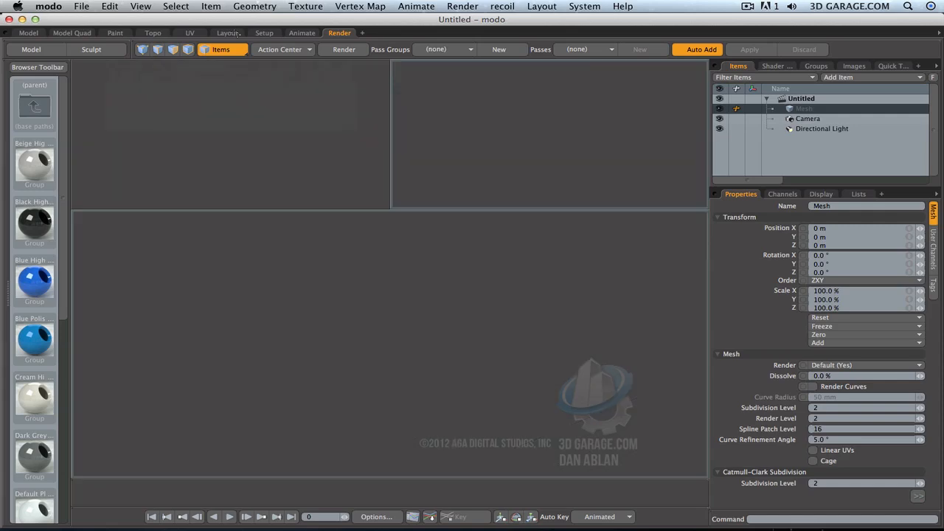
In the Layout workspace, load the restaurant mesh preset from the Interior, Architectural, Rooms folder
click(231, 33)
click(342, 351)
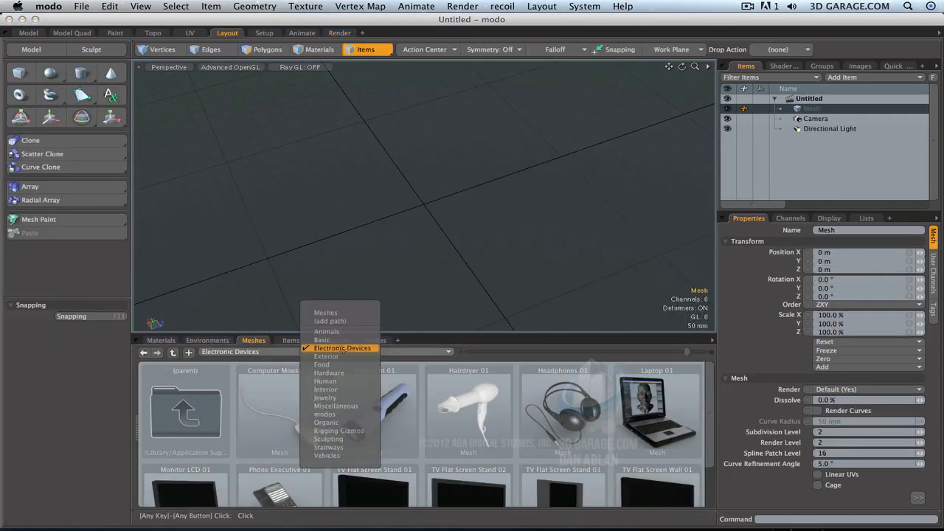
click(352, 393)
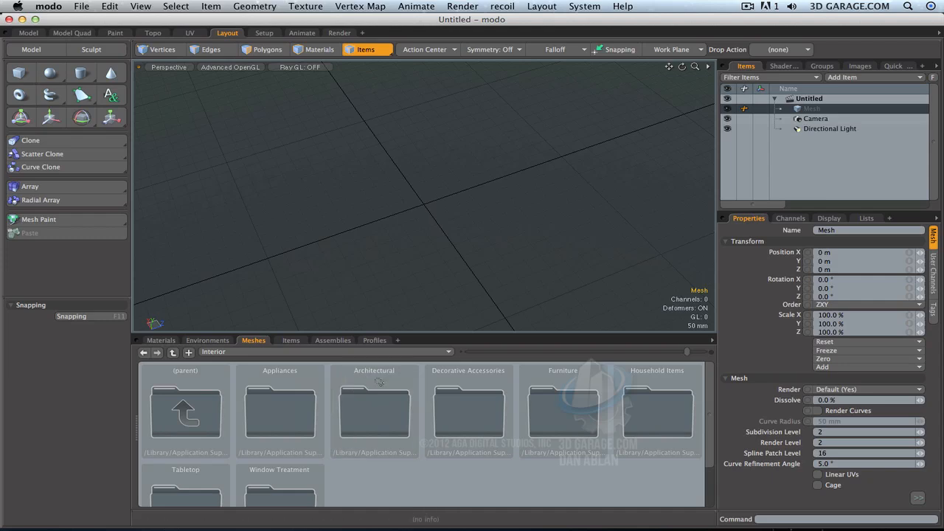
double_click(358, 398)
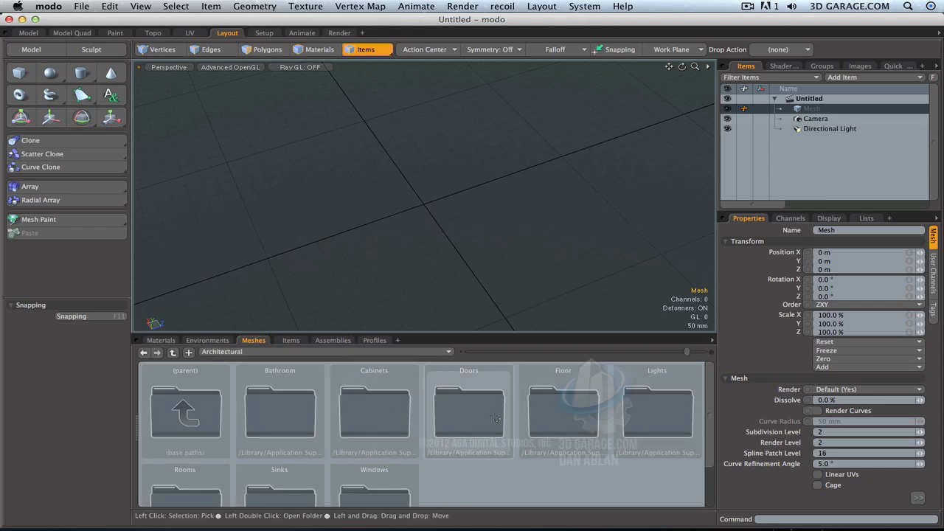
double_click(146, 493)
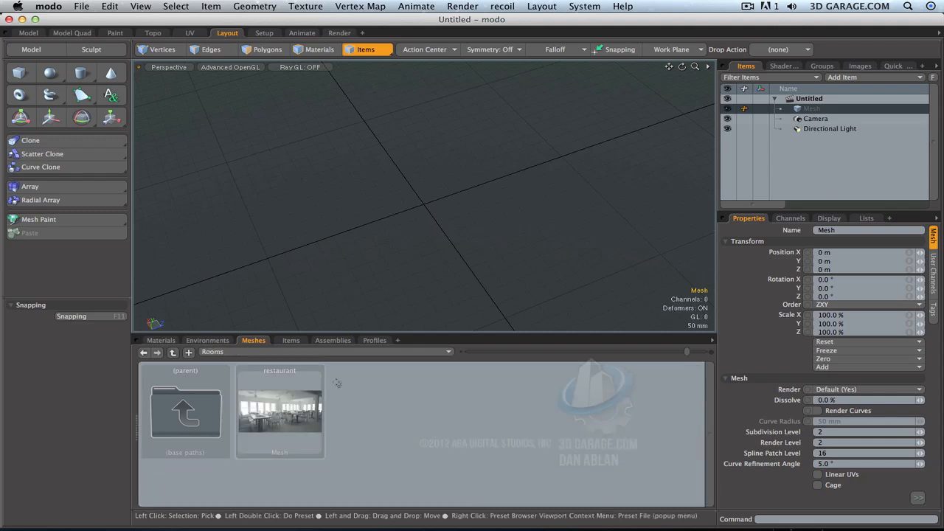
double_click(279, 410)
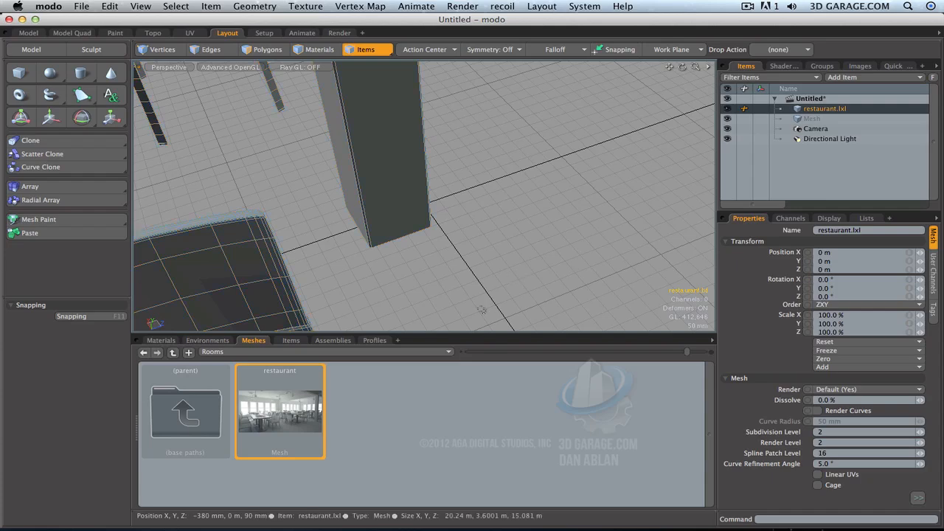
Switch to the Render workspace and frame the whole restaurant building from an angled view in the render camera
mouse_move(695, 67)
mouse_down()
mouse_move(597, 67)
mouse_move(699, 67)
mouse_up()
alt+drag(517, 193, 558, 151)
alt+drag(402, 223, 365, 218)
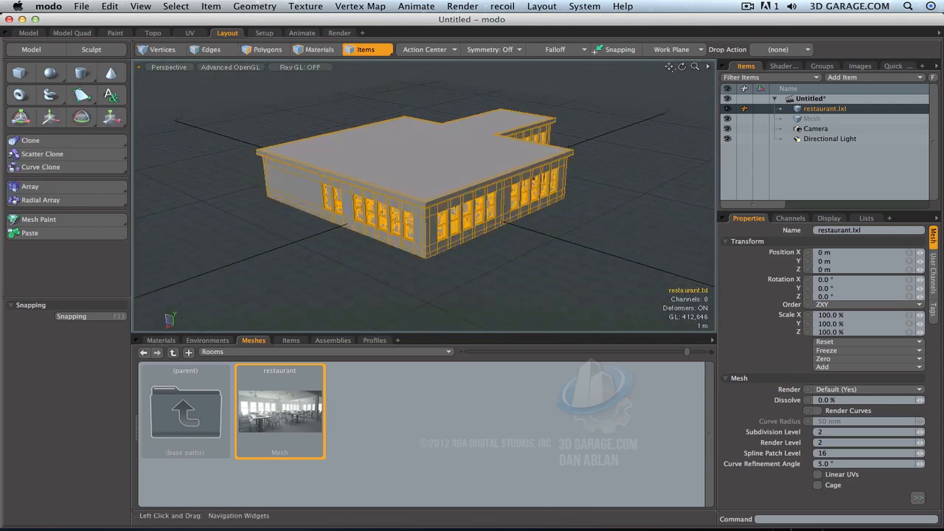
mouse_move(670, 67)
mouse_down()
mouse_move(692, 90)
mouse_move(669, 63)
mouse_up()
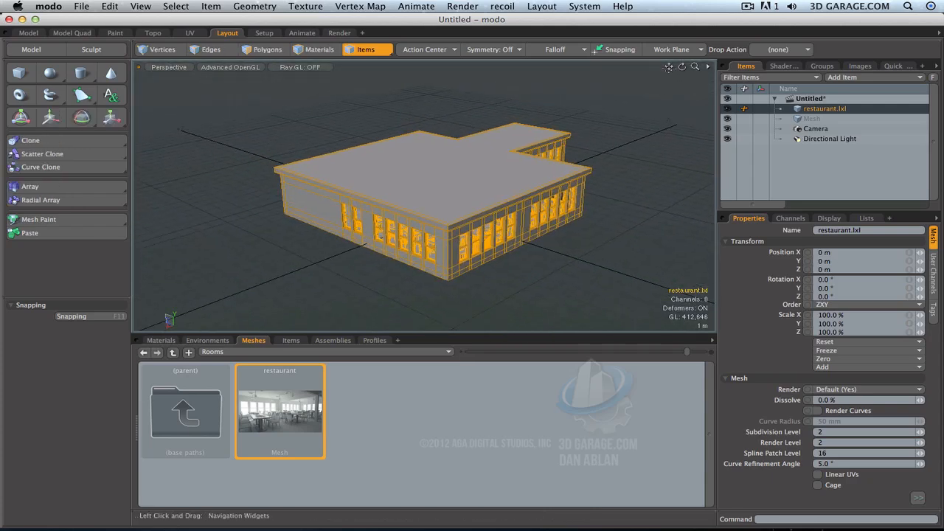
click(339, 33)
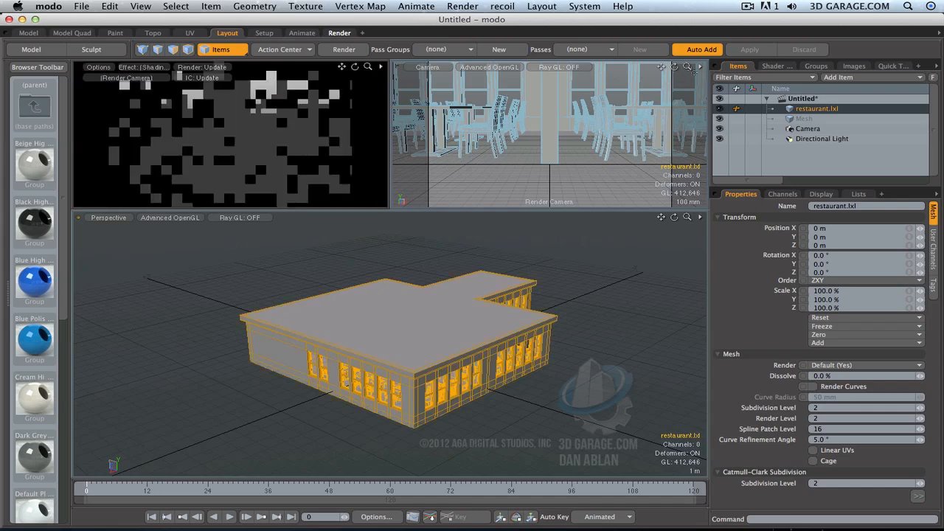
drag(689, 68, 689, 68)
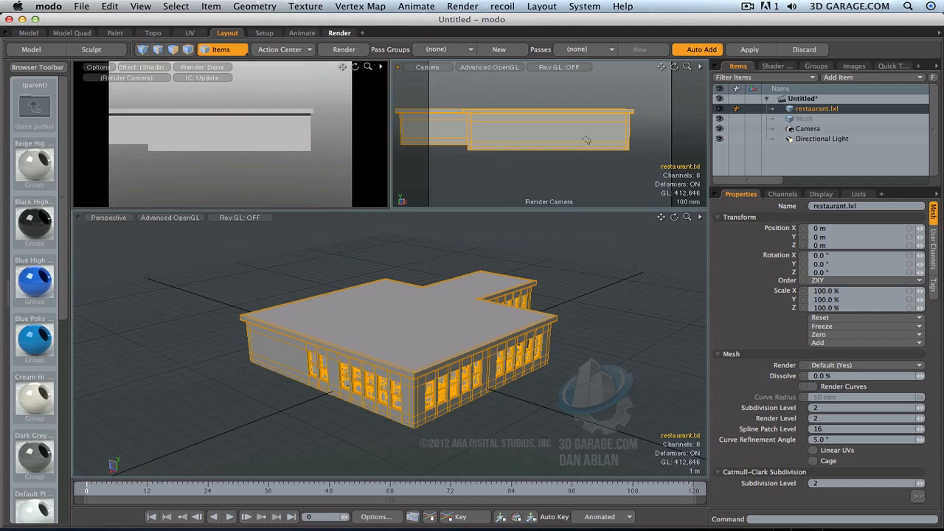
alt+drag(588, 140, 525, 155)
key(a)
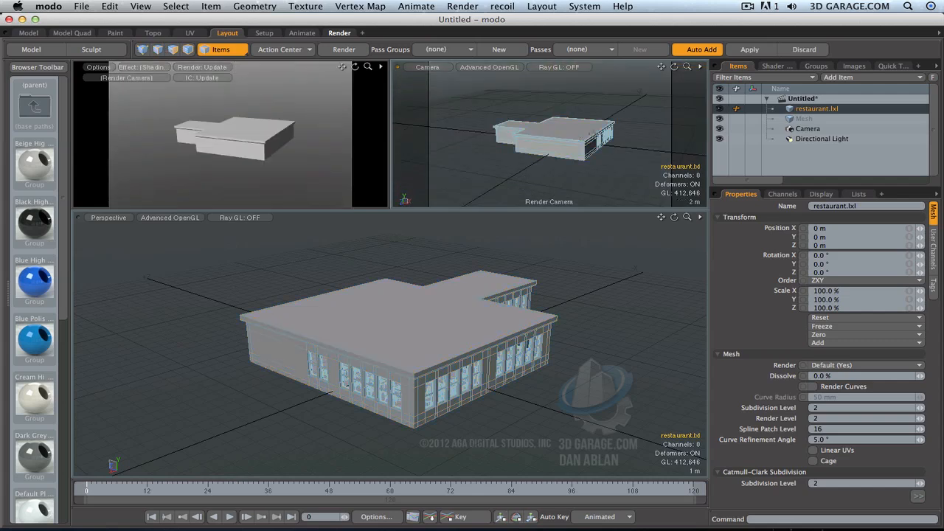
Add a Render Boolean volume with Cube particle geometry and scale it uniformly to about 389.5%
click(841, 77)
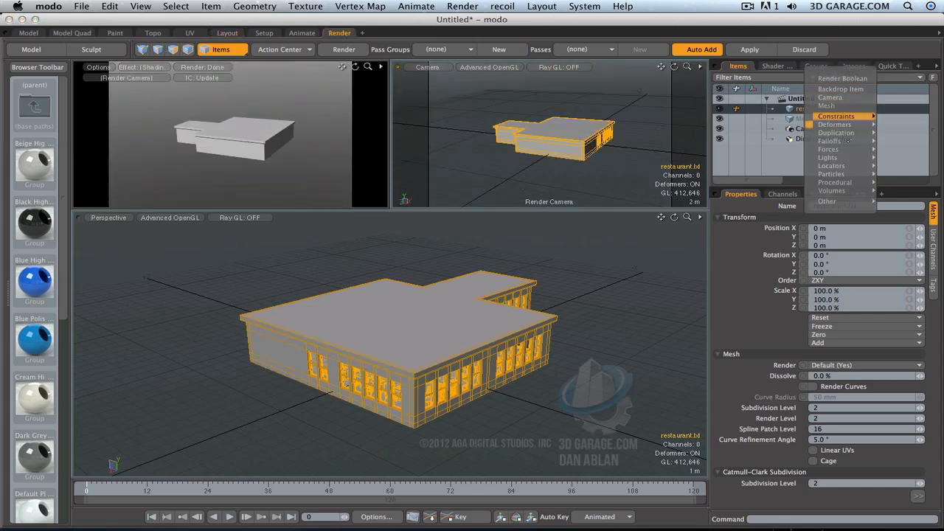
mouse_move(847, 196)
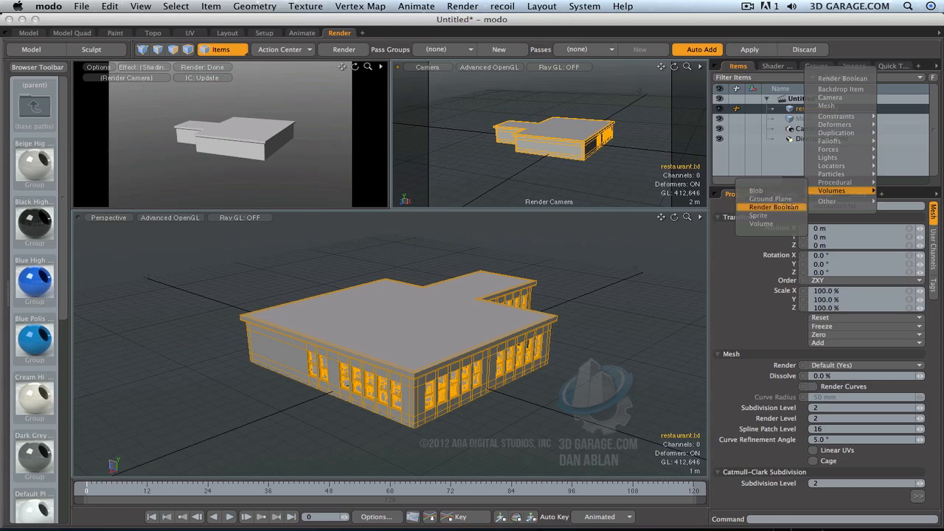
click(786, 205)
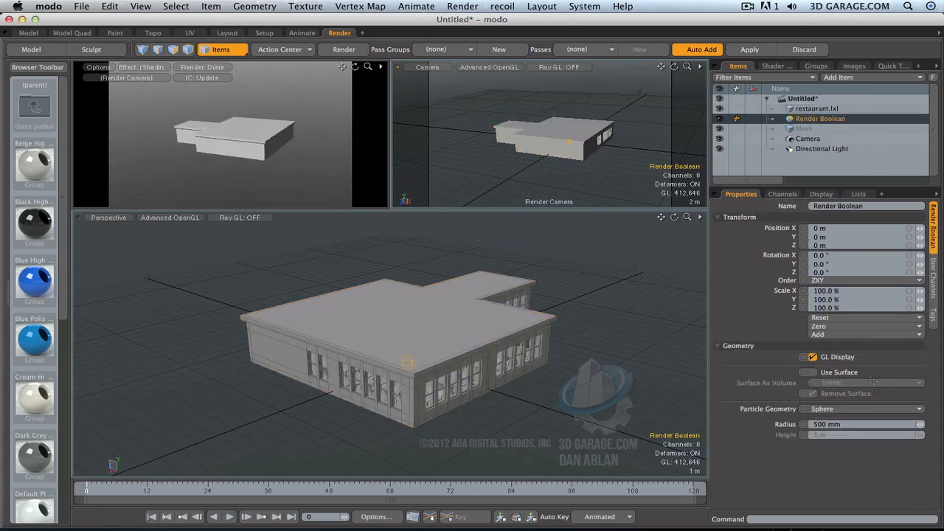
click(837, 409)
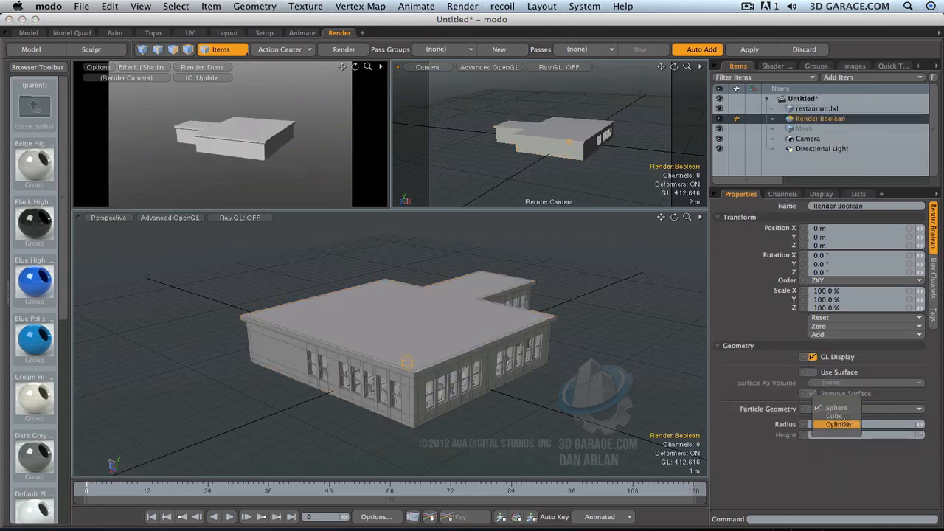
click(835, 416)
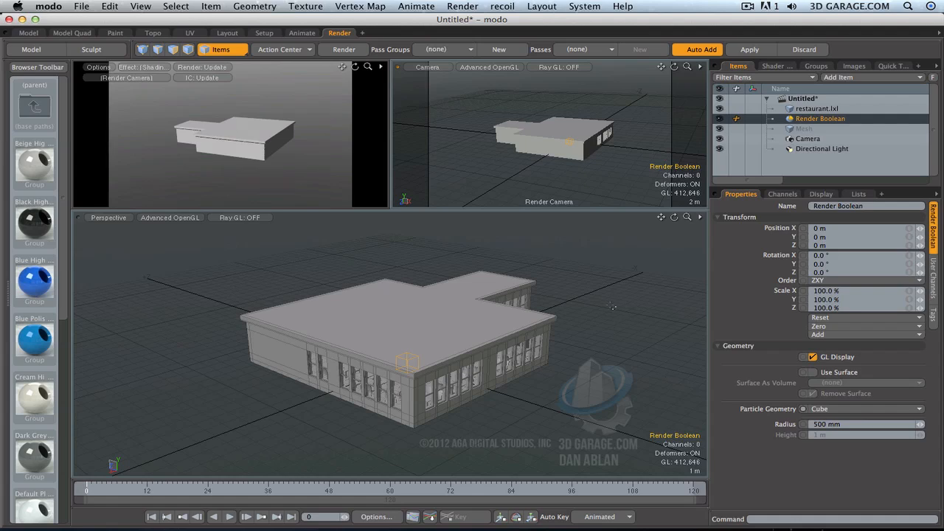
click(910, 292)
drag(921, 290, 923, 291)
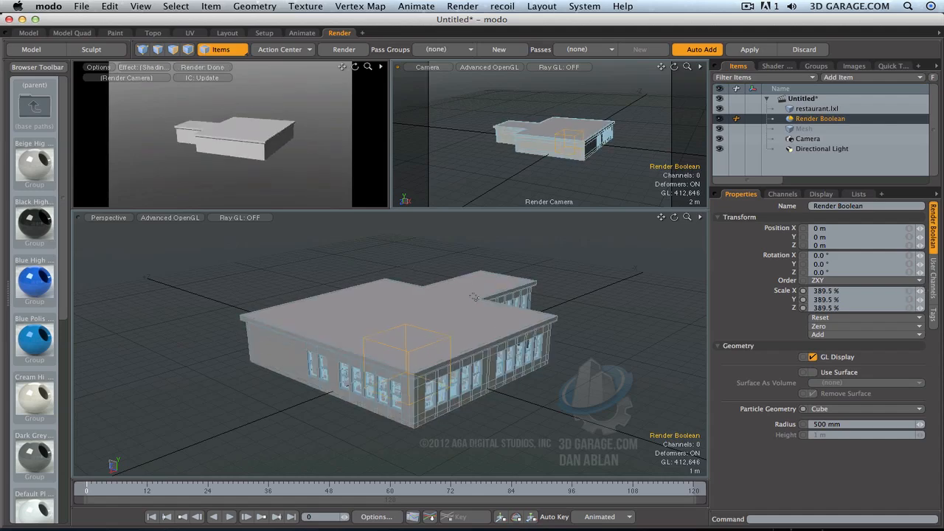
Move the Render Boolean to the roof edge at about X 6.1 m, Y 3.9 m, and stretch its Z scale to about 1861%
alt+drag(410, 266, 316, 218)
key(w)
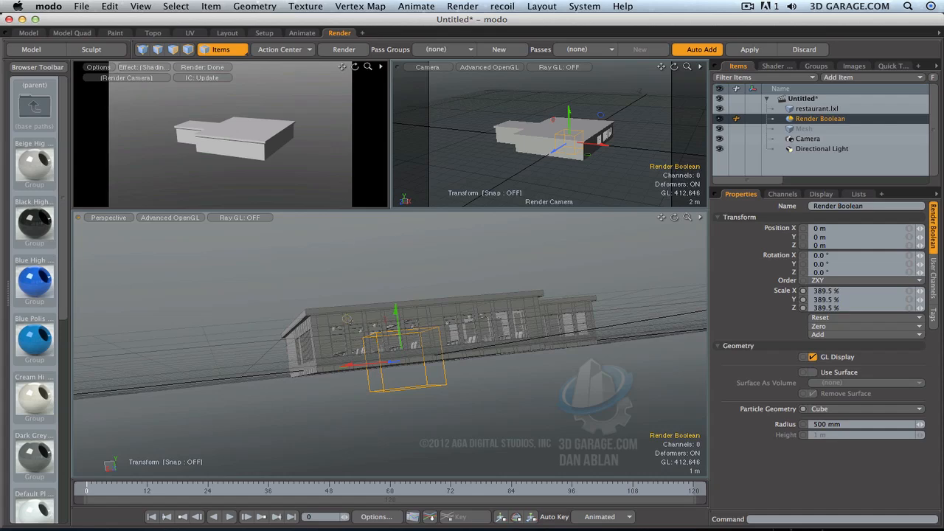
drag(346, 319, 238, 267)
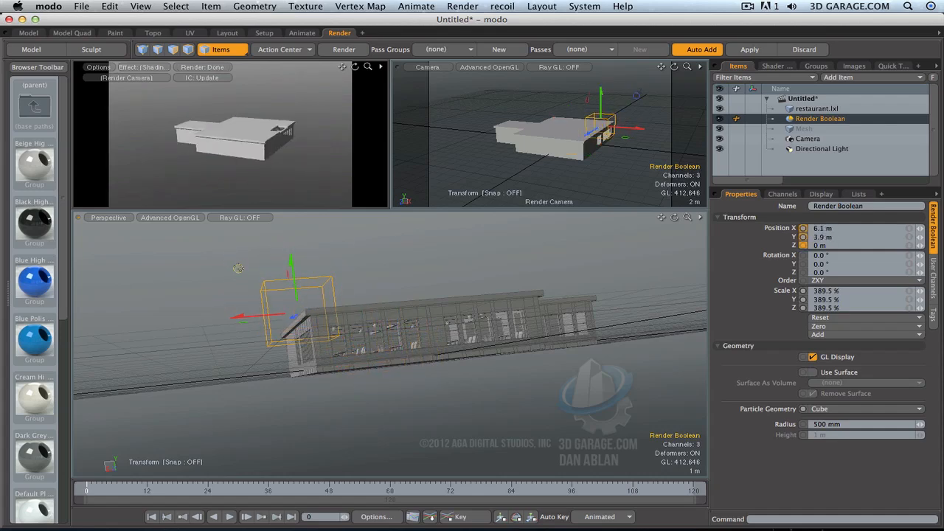
alt+drag(293, 319, 396, 394)
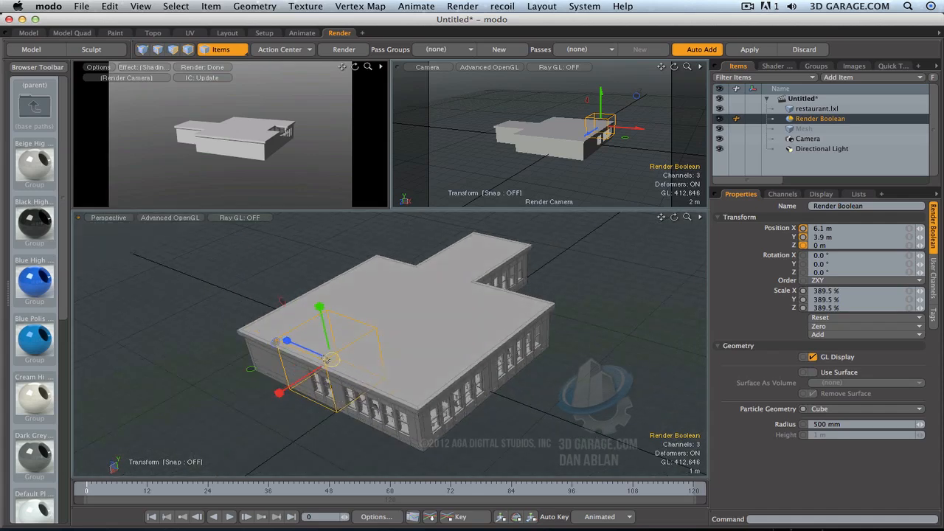
drag(288, 340, 29, 230)
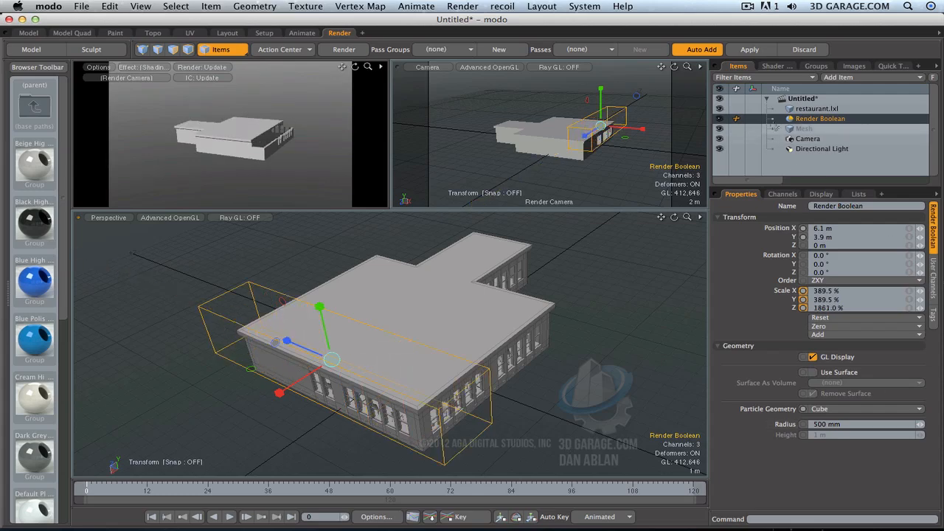
Enable Indirect Illumination in the Render item's Global Illumination settings
click(777, 66)
click(768, 98)
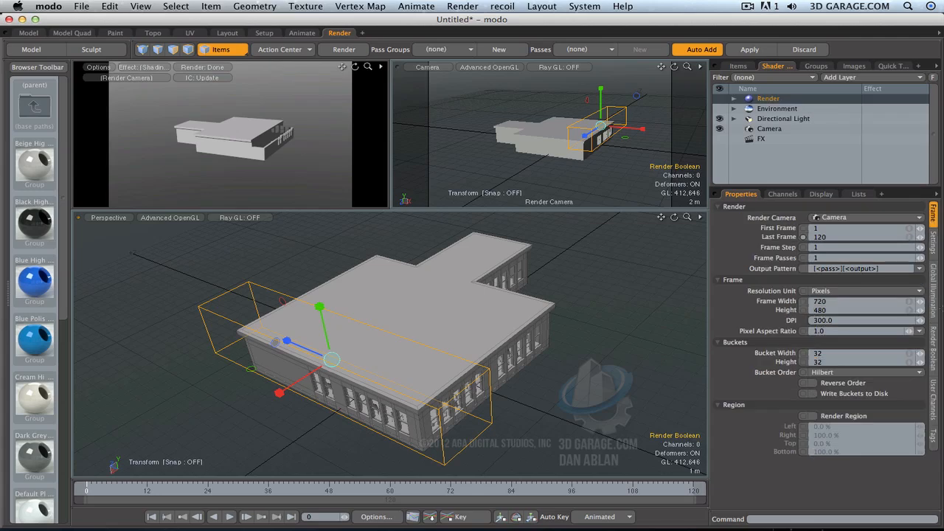
click(933, 292)
click(812, 250)
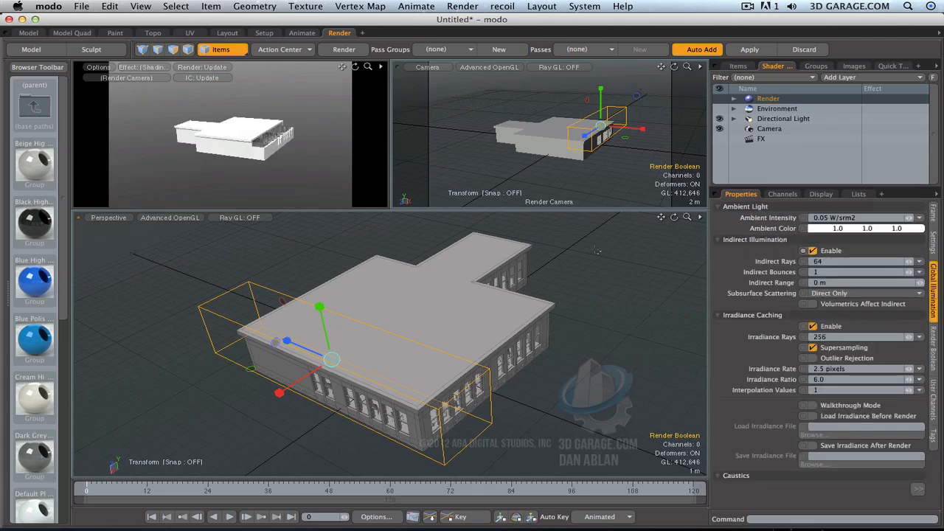
Bring the render camera closer to the cut side and widen the Render Boolean cube along X across the restaurant's main roof
scroll(614, 135, up, 5)
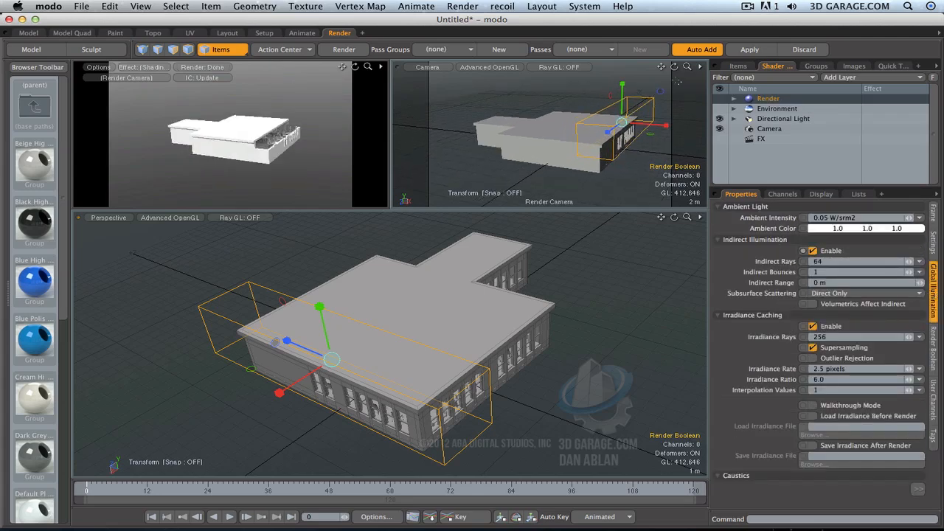
drag(674, 67, 793, 115)
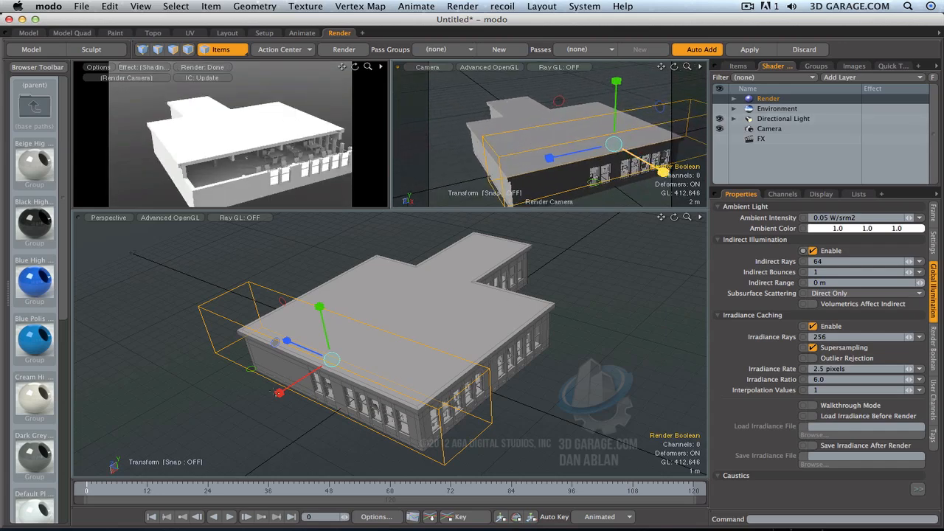
drag(279, 392, 164, 464)
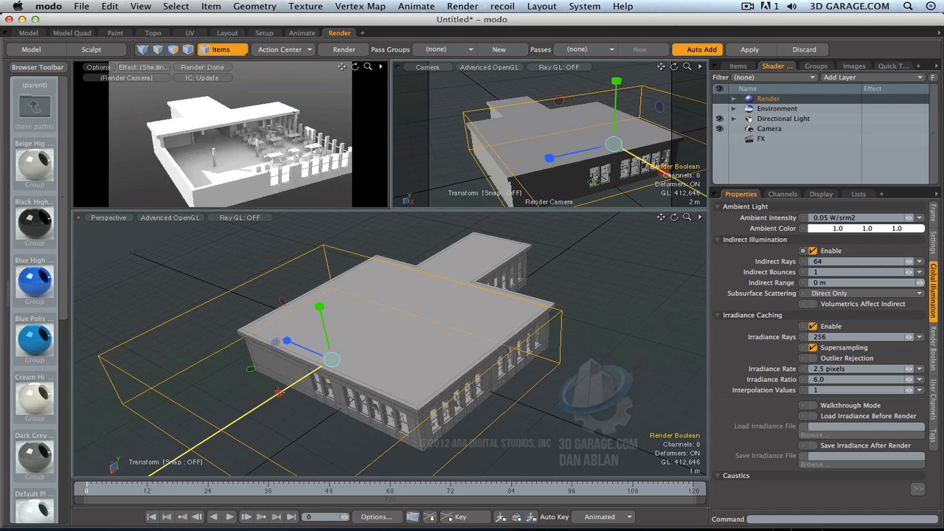
mouse_move(165, 464)
mouse_down()
mouse_move(225, 425)
mouse_move(163, 464)
mouse_up()
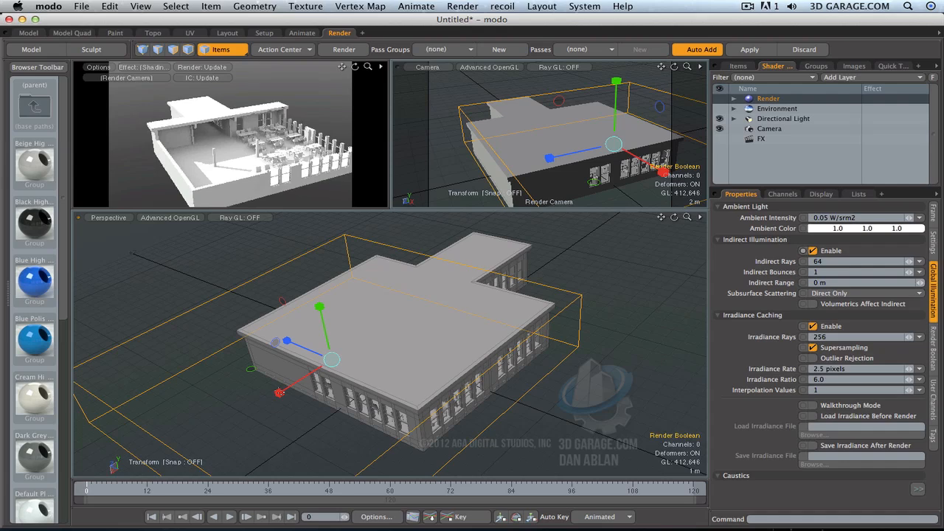
key(space)
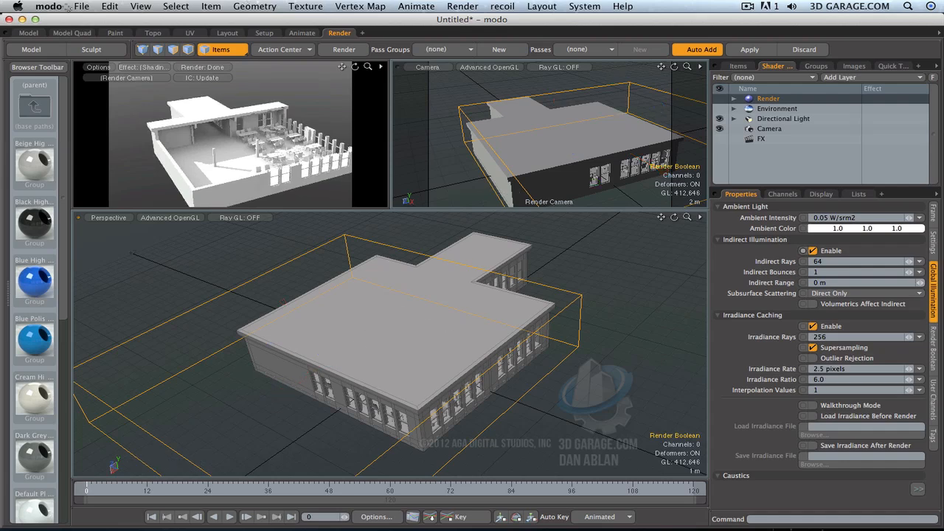
Close all scenes, discarding the unsaved restaurant scene
click(81, 6)
click(149, 248)
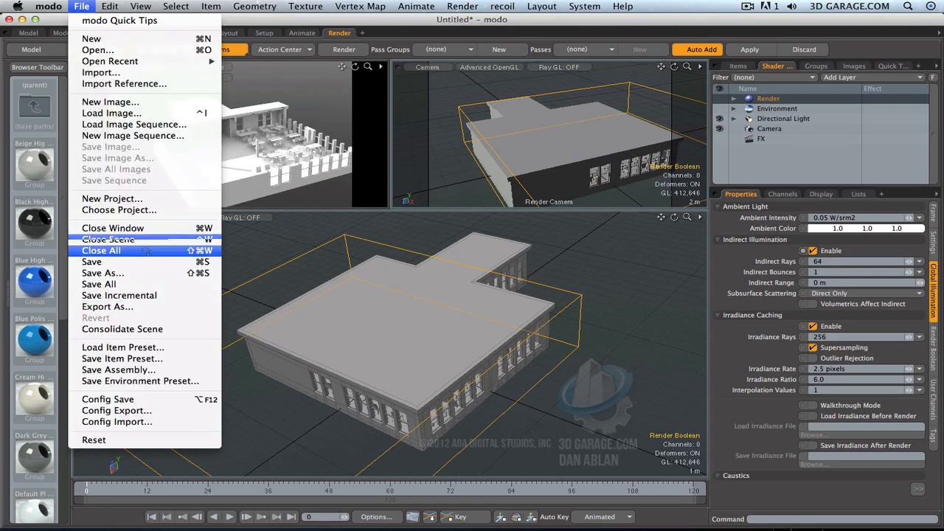
click(563, 269)
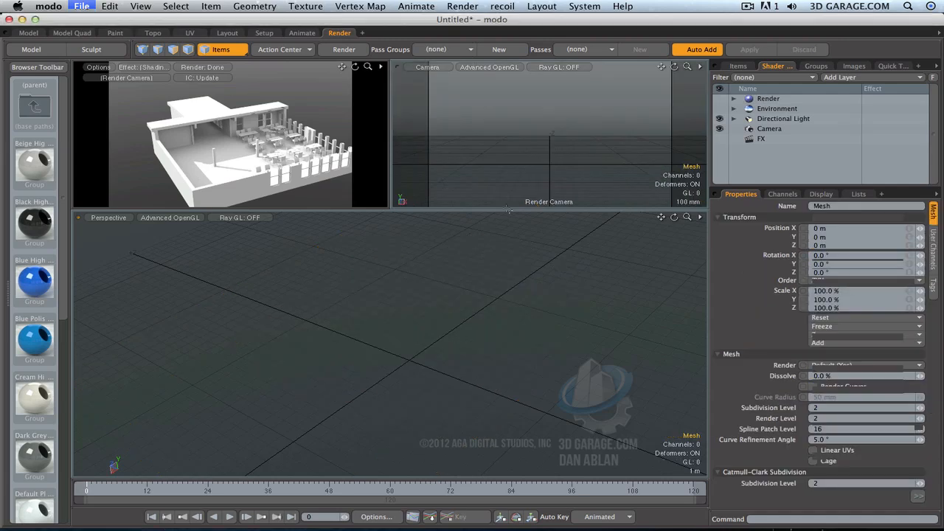
In the Layout workspace, load the Man Head 01 mesh preset from the Human folder and frame the head
click(227, 32)
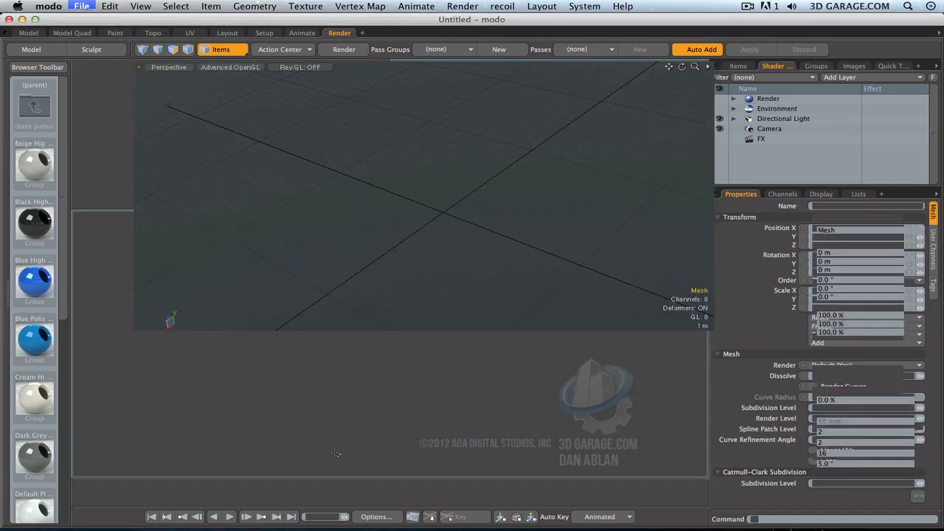
click(321, 352)
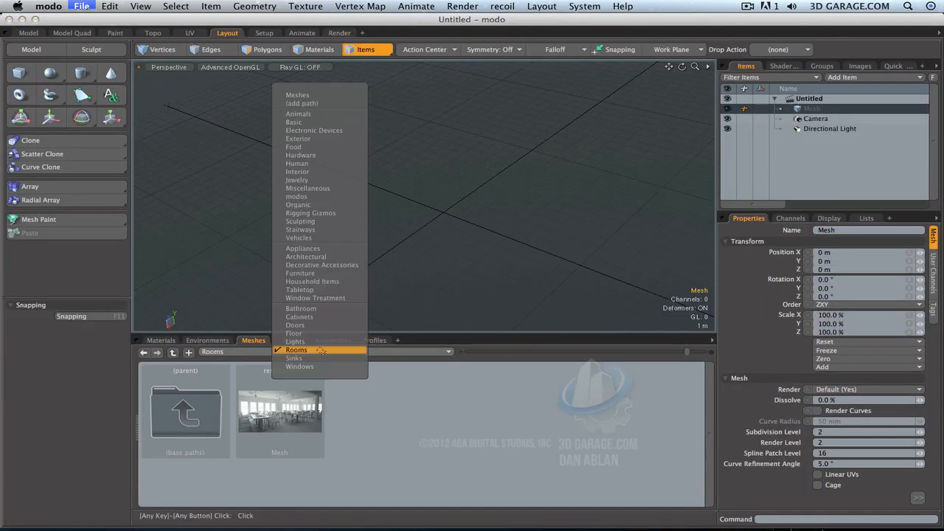
click(346, 163)
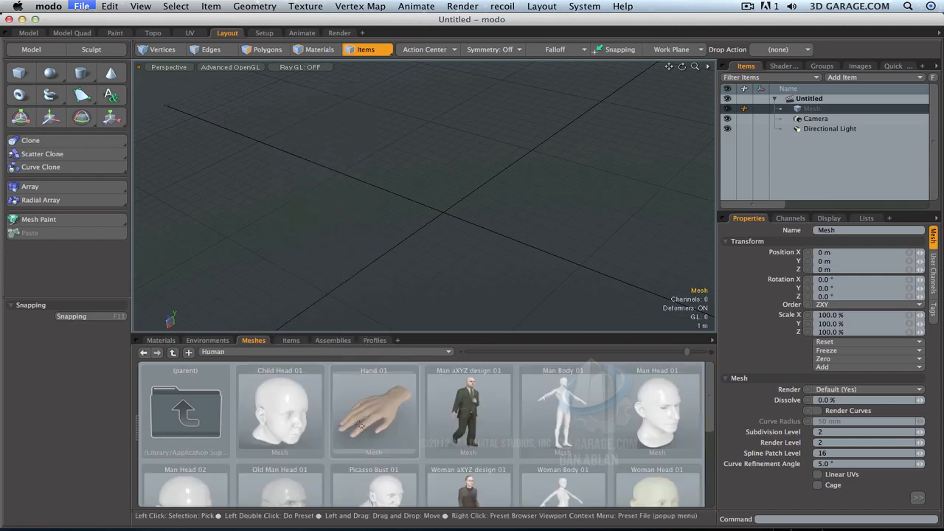
double_click(674, 422)
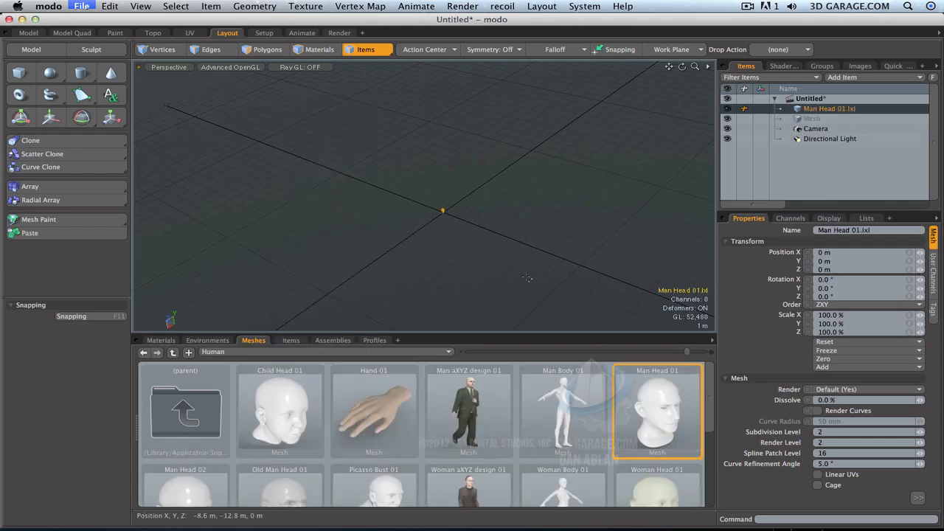
alt+drag(495, 219, 325, 236)
Add a Render Boolean volume to the head scene and scale it uniformly to about 9%
click(855, 77)
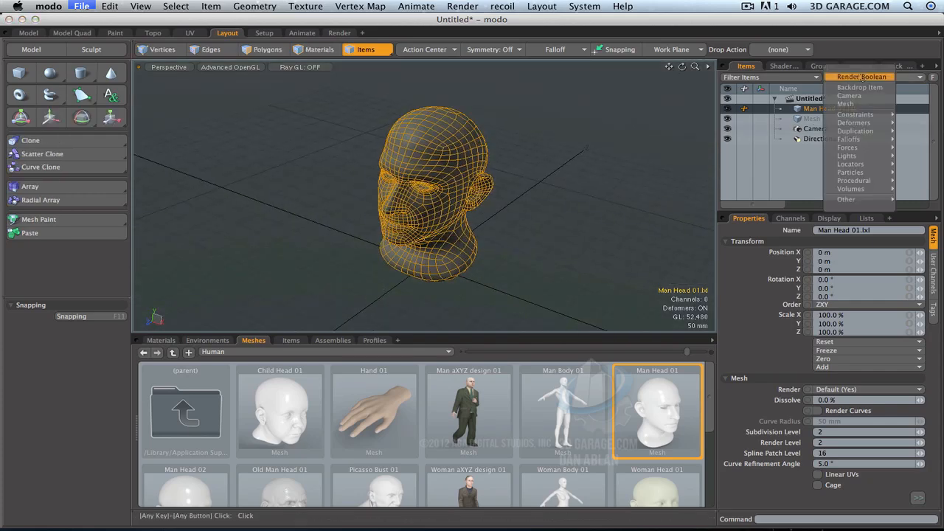
mouse_move(849, 199)
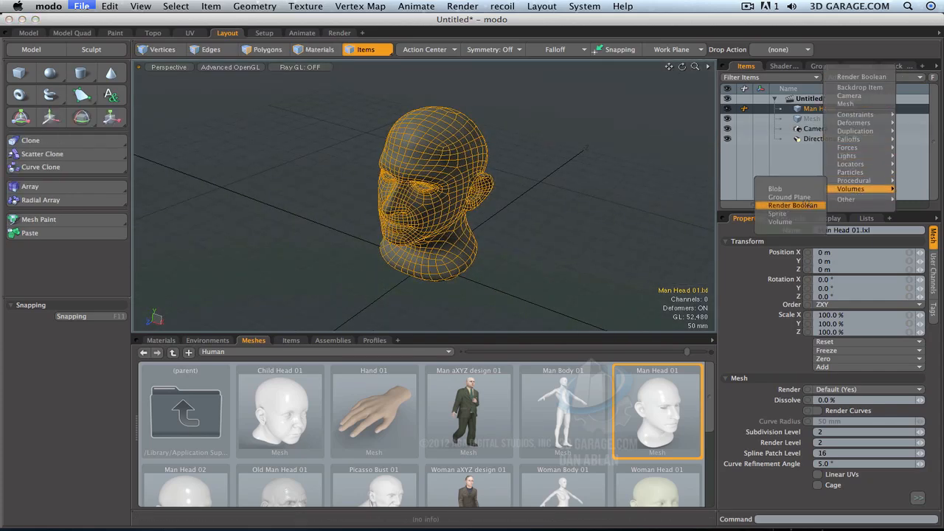
click(784, 198)
key(y)
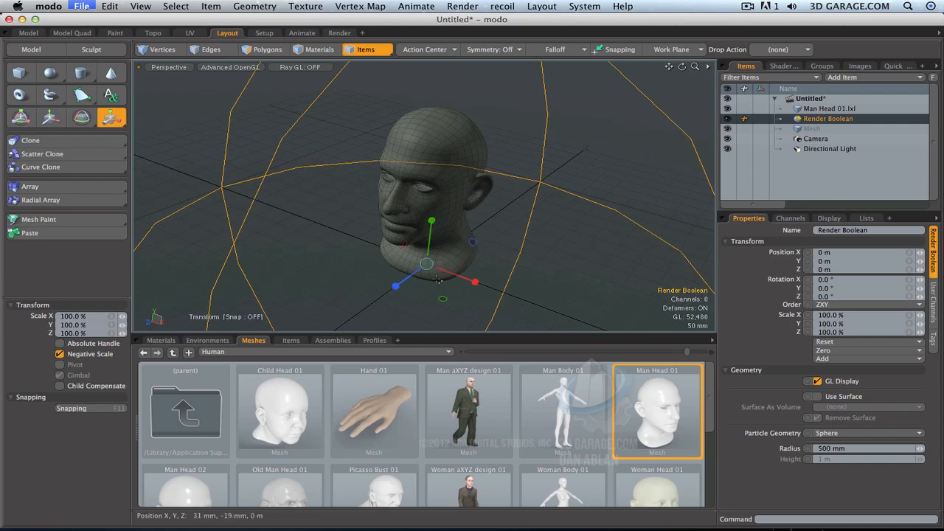
drag(430, 264, 364, 264)
Move the Render Boolean sphere onto the forehead at about Y 258 mm, Z 80 mm, and preview the cut from an angle in the Render workspace
key(w)
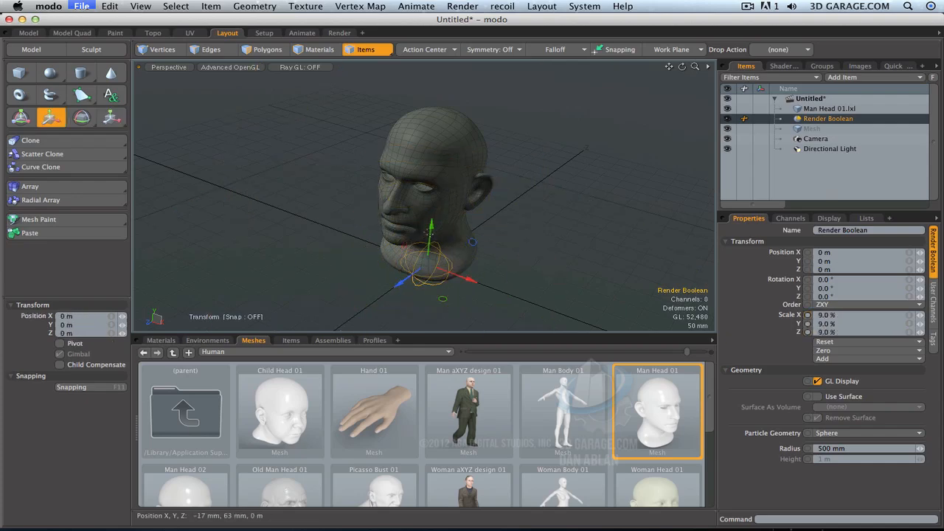
drag(432, 231, 380, 164)
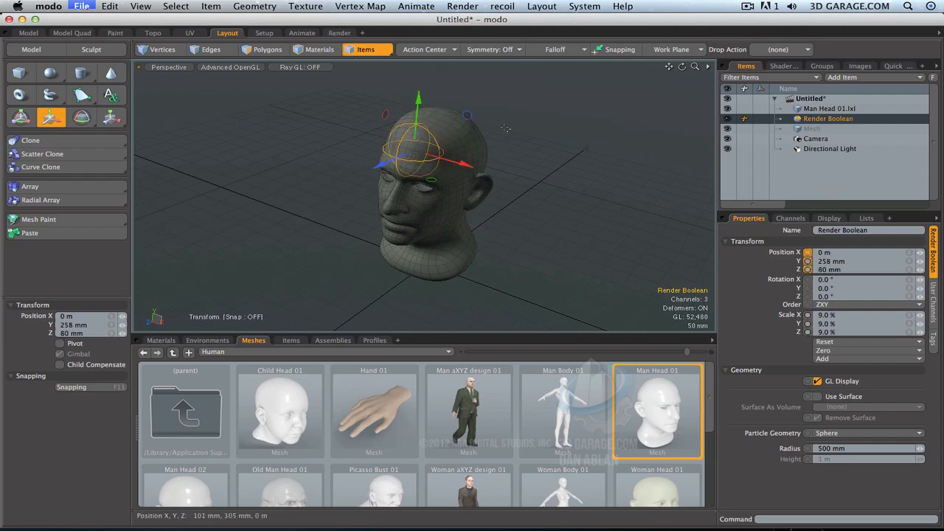
click(339, 32)
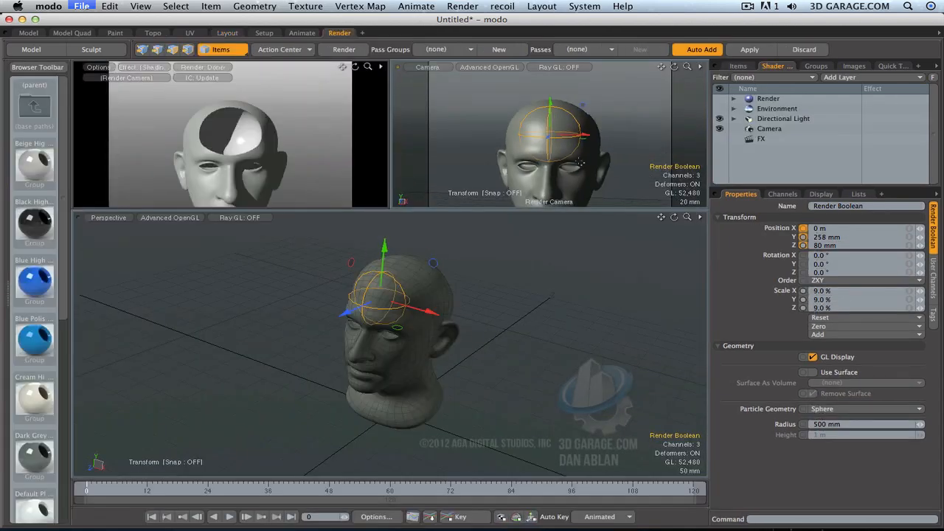
alt+drag(582, 148, 506, 168)
Enable indirect illumination in the Render item's global illumination settings
click(768, 98)
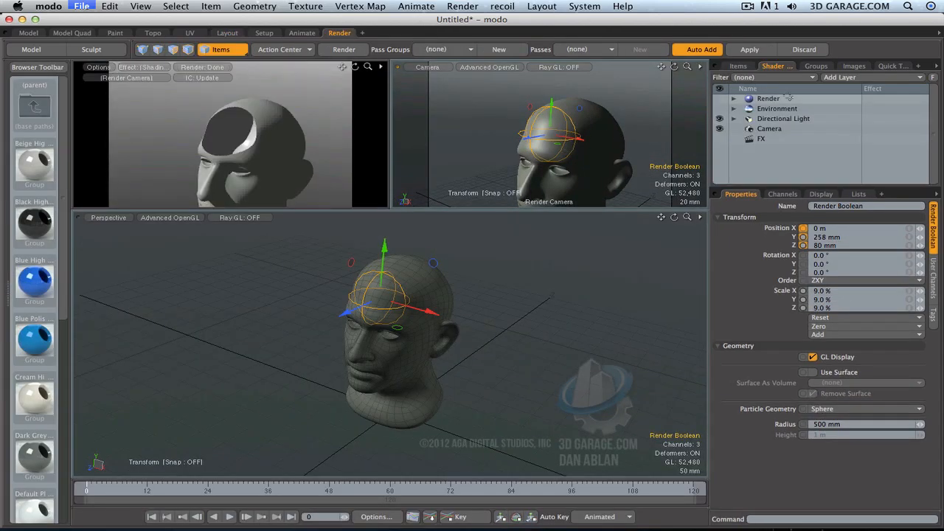
click(933, 290)
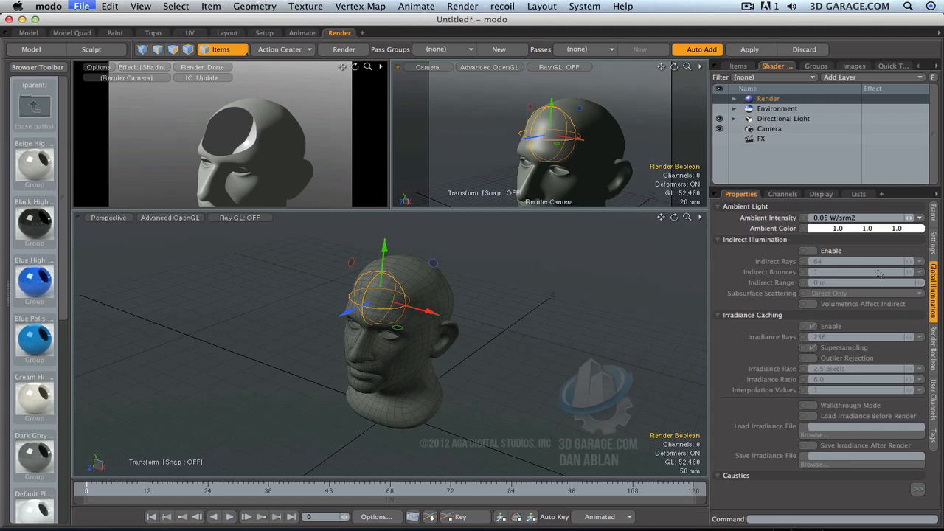
click(834, 250)
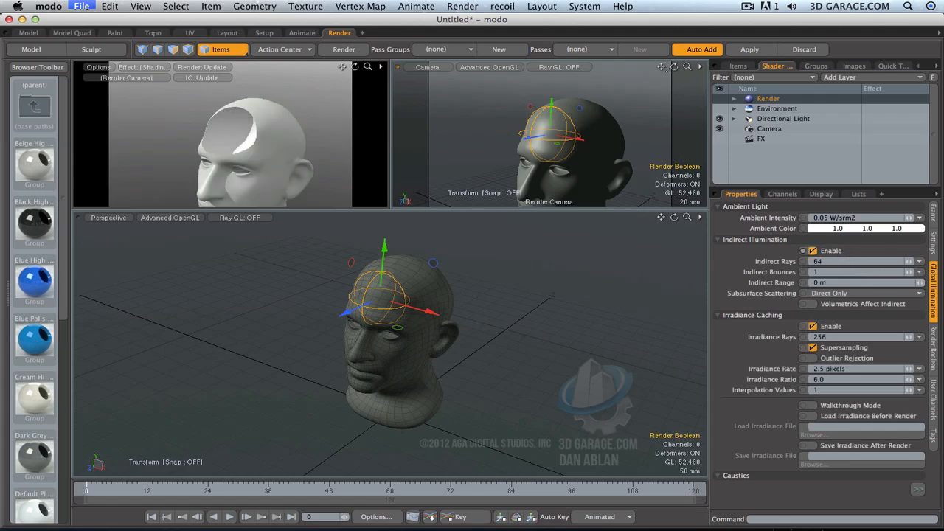
Raise the Render Boolean sphere on the forehead by 5 mm to Y 263 mm
drag(663, 68, 650, 51)
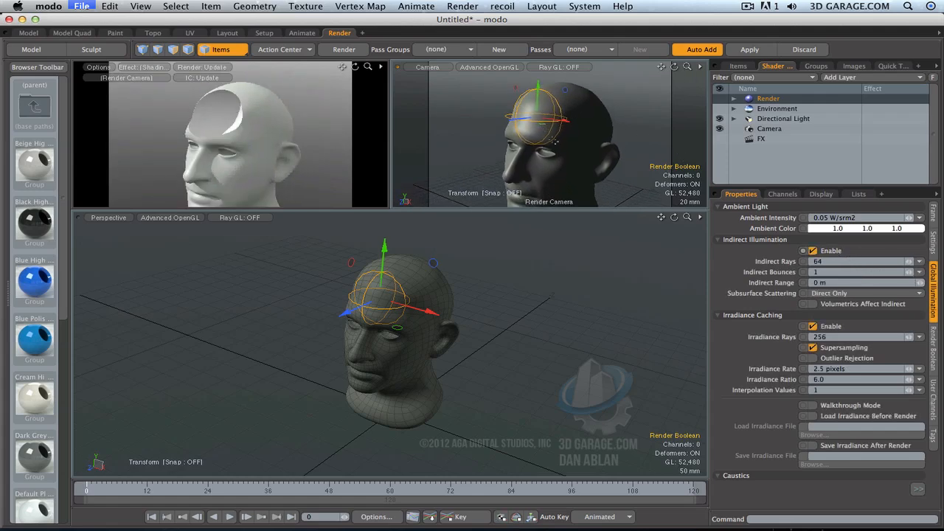
alt+drag(554, 141, 563, 146)
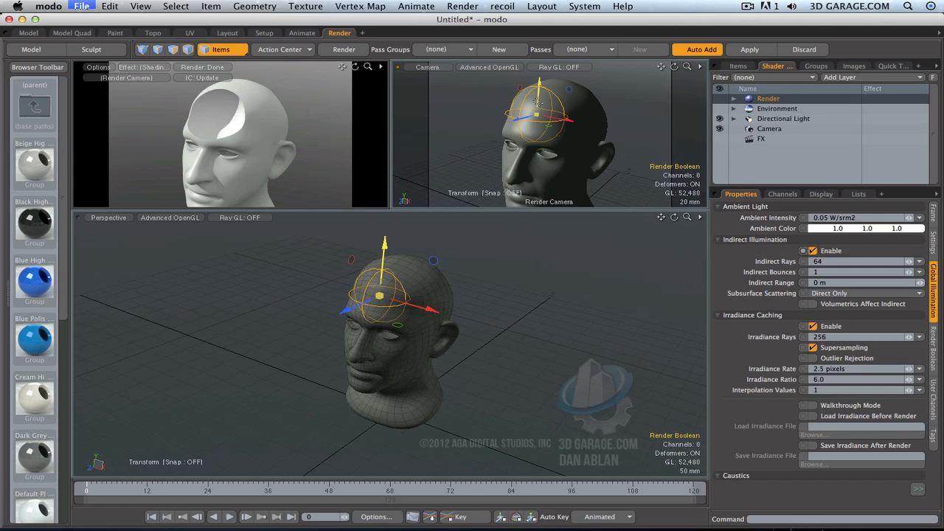
drag(538, 103, 540, 100)
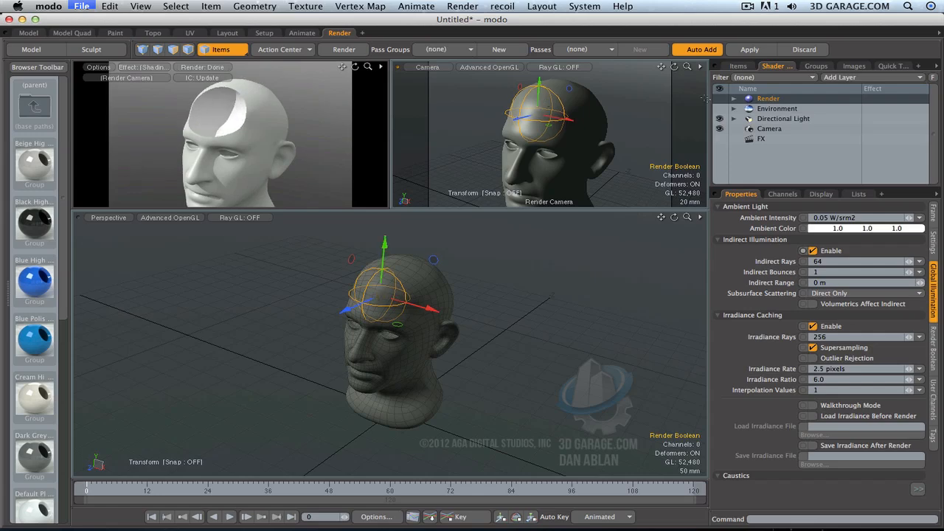
Add a sphere mesh, scale it uniformly to about -8.5% and move it onto the forehead at about Y 263 mm, Z 94 mm
click(739, 65)
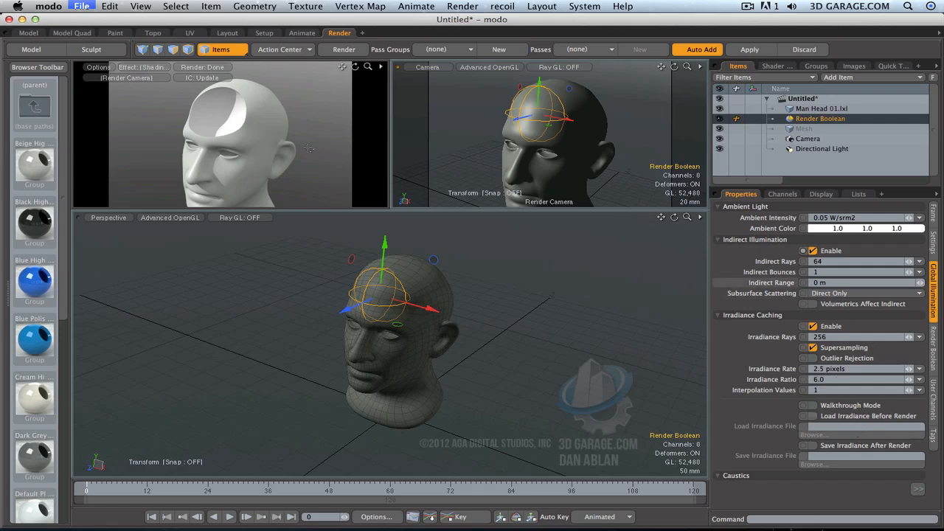
click(34, 49)
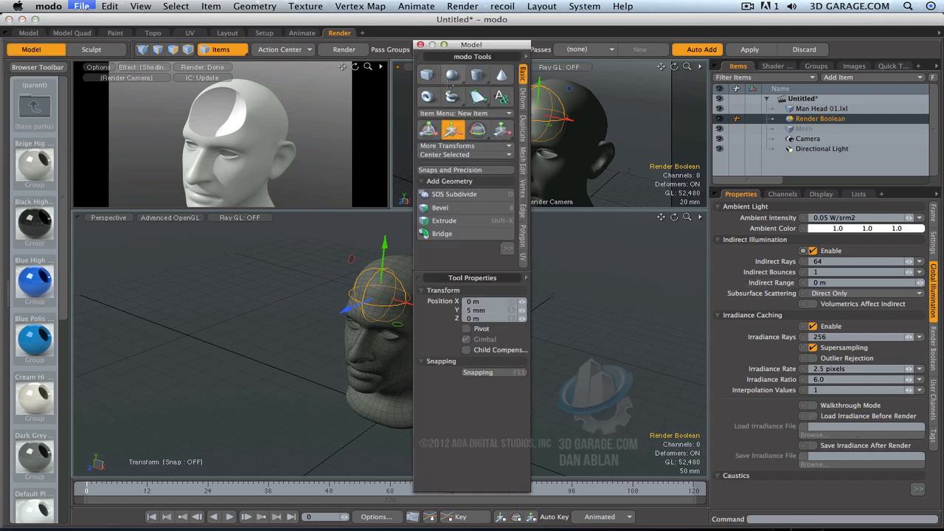
click(451, 76)
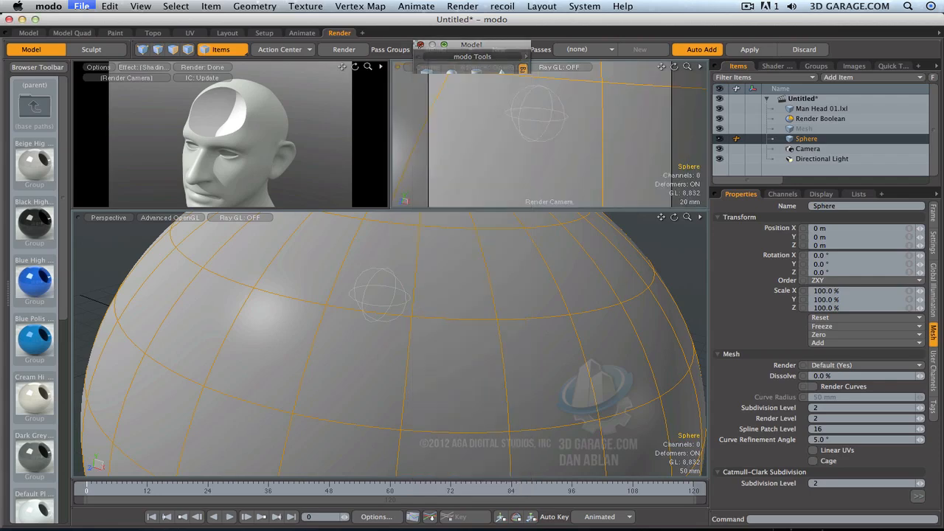
key(w)
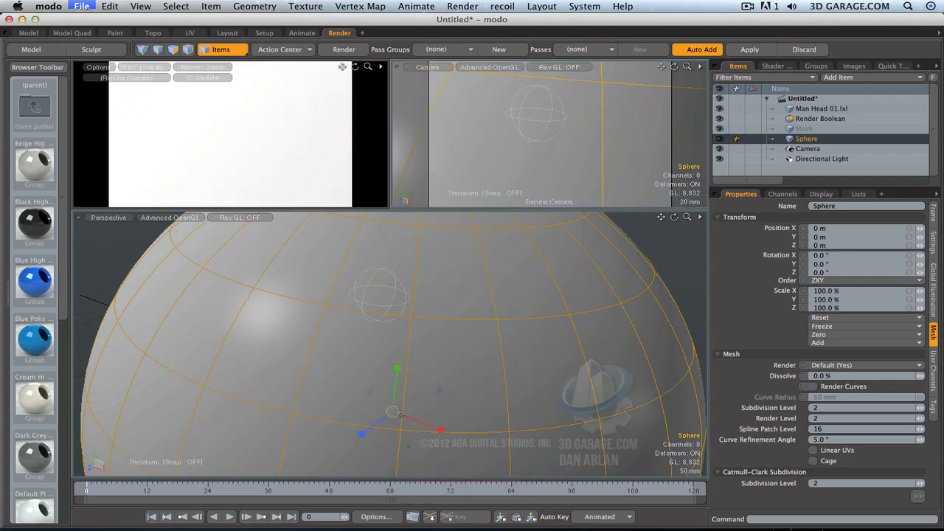
drag(400, 414, 373, 305)
key(w)
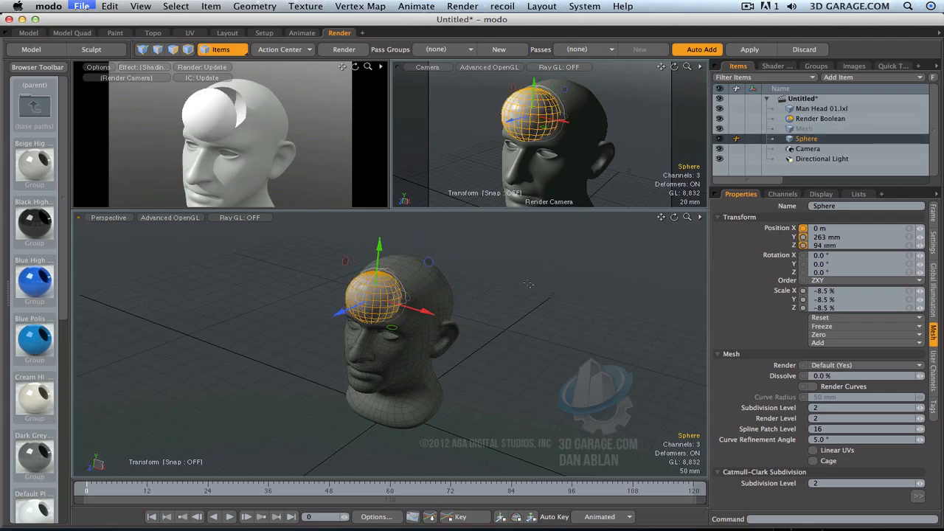
scroll(409, 290, down, 4)
scroll(391, 285, up, 10)
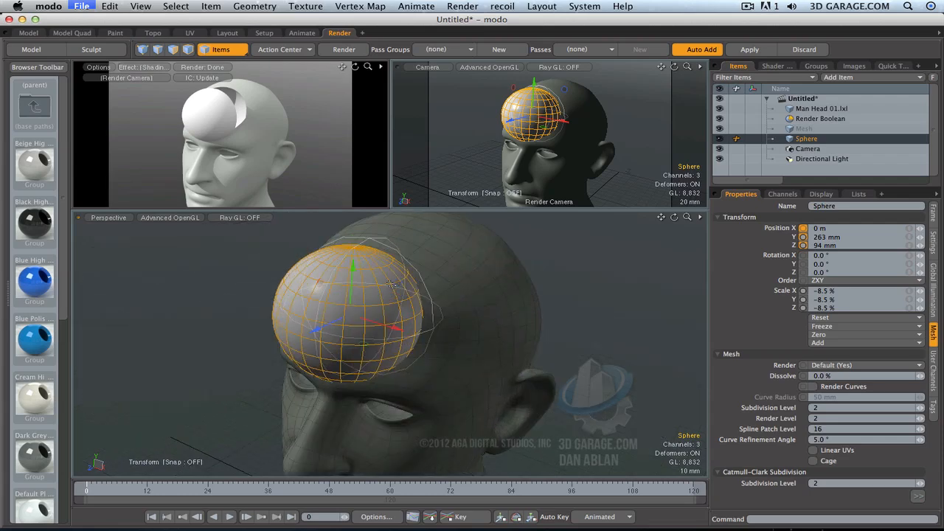
key(q)
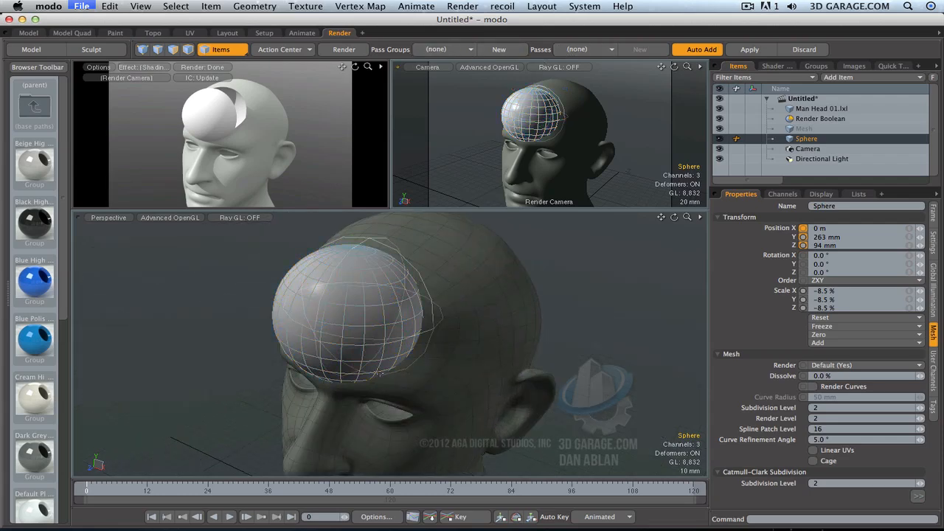
click(402, 312)
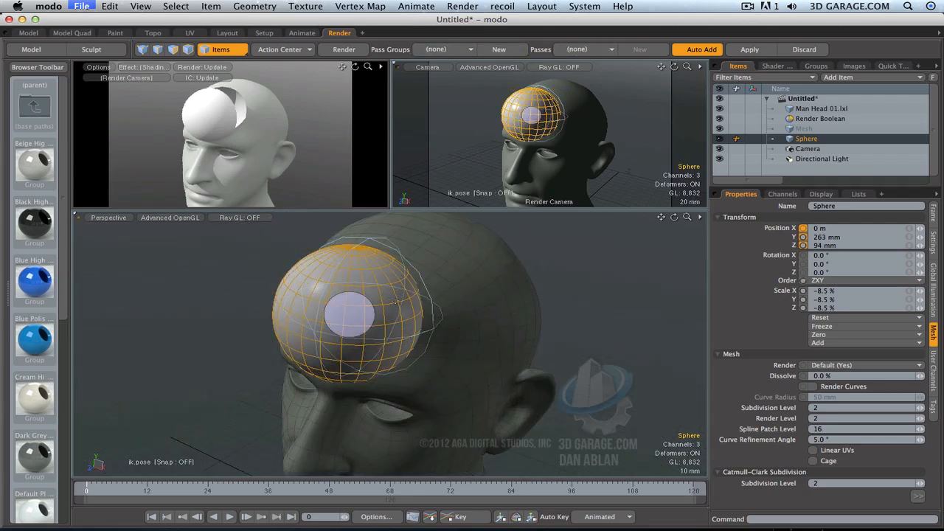
key(q)
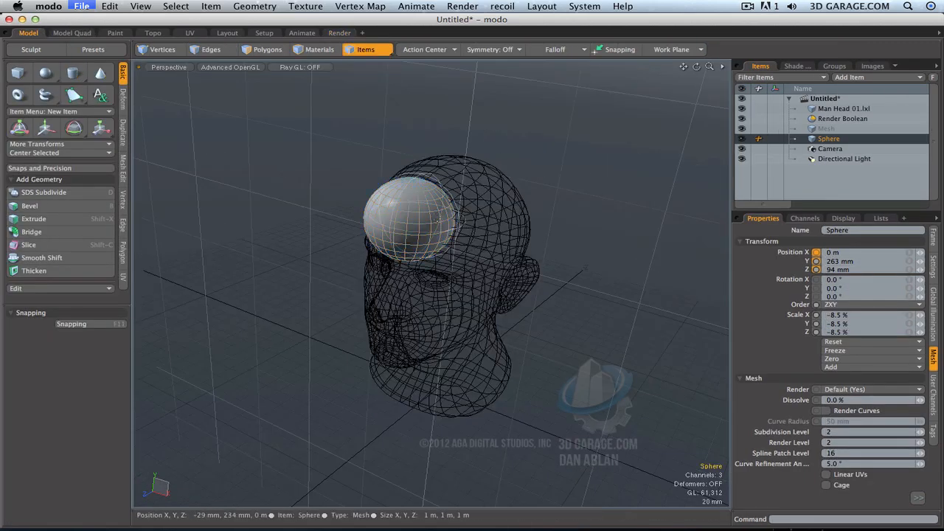
In the Model workspace, reshape the sphere's polygons with Element Move, pulling a pointed peak up from its upper side
click(438, 220)
key(q)
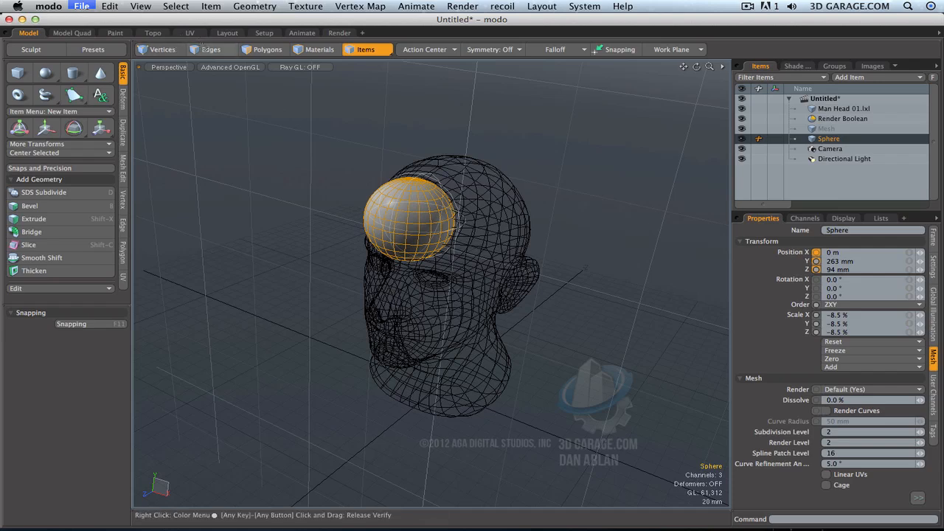
click(255, 50)
key(t)
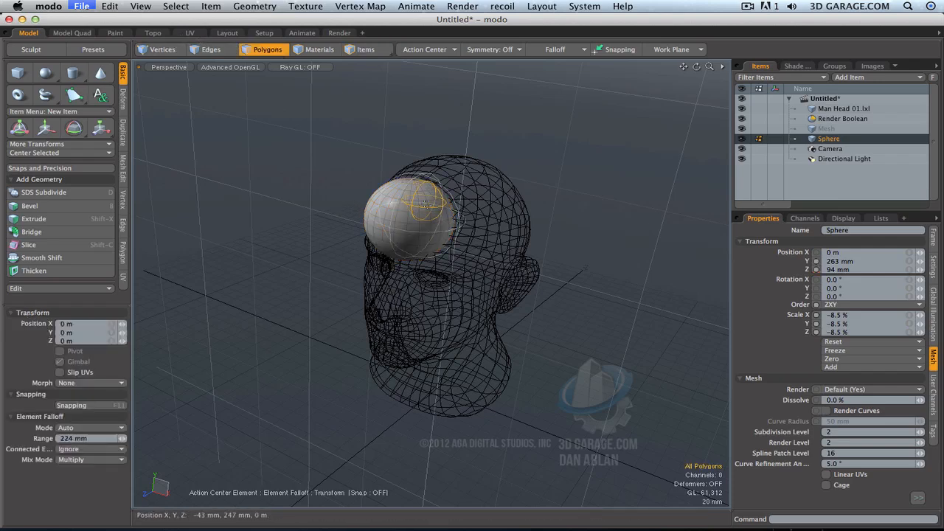
drag(425, 204, 424, 211)
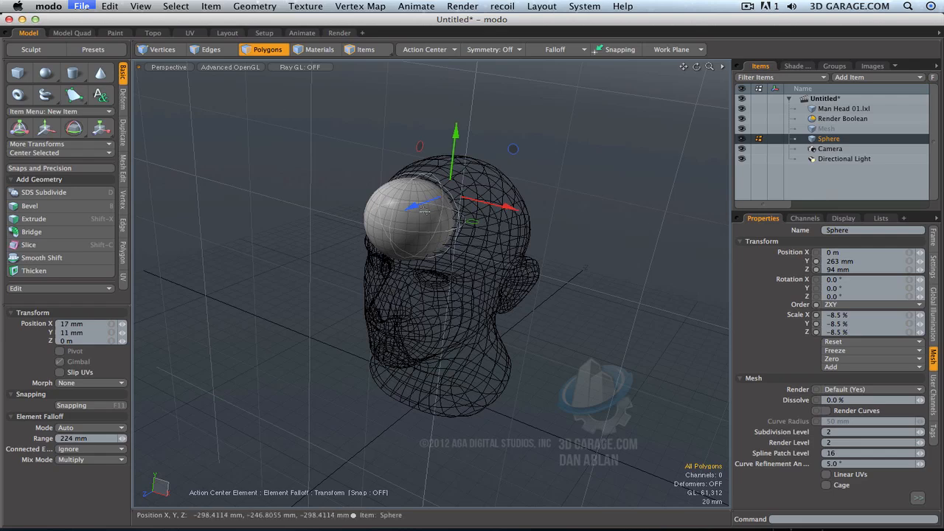
key(space)
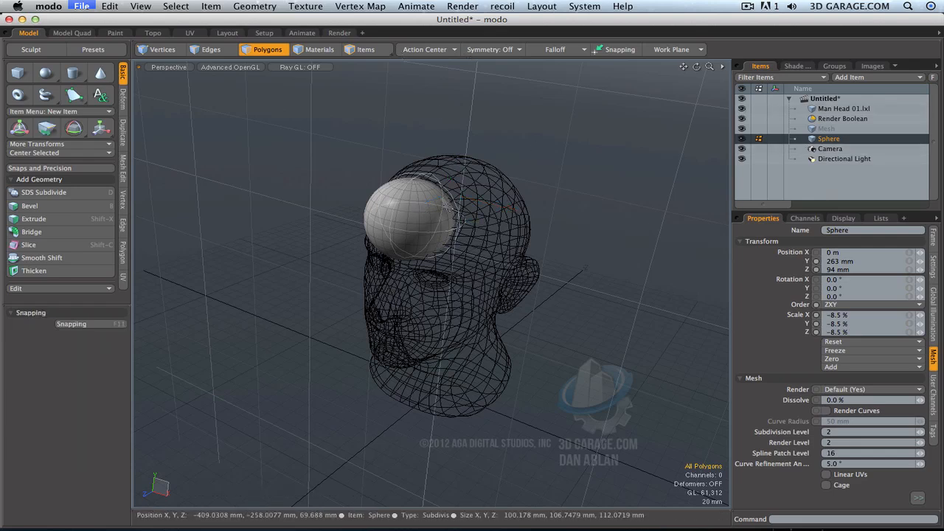
key(t)
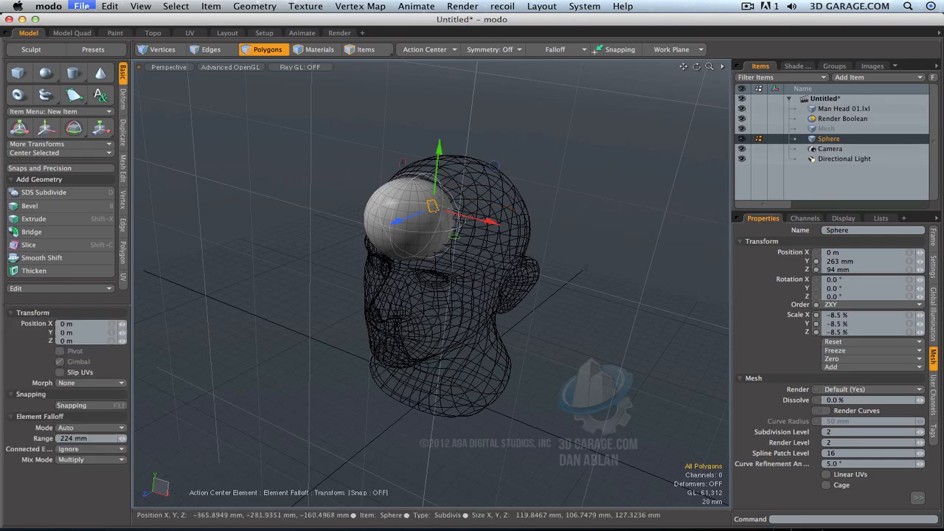
drag(434, 207, 426, 169)
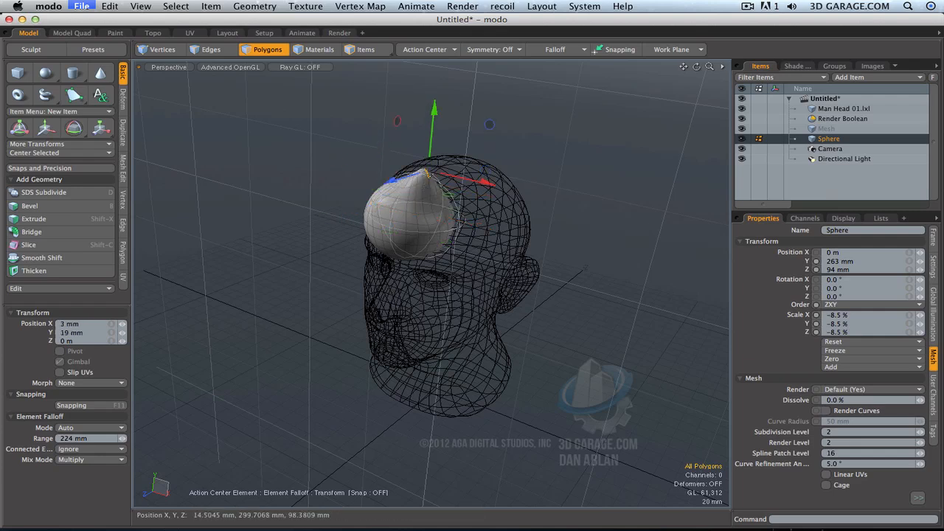
drag(444, 215, 390, 236)
key(space)
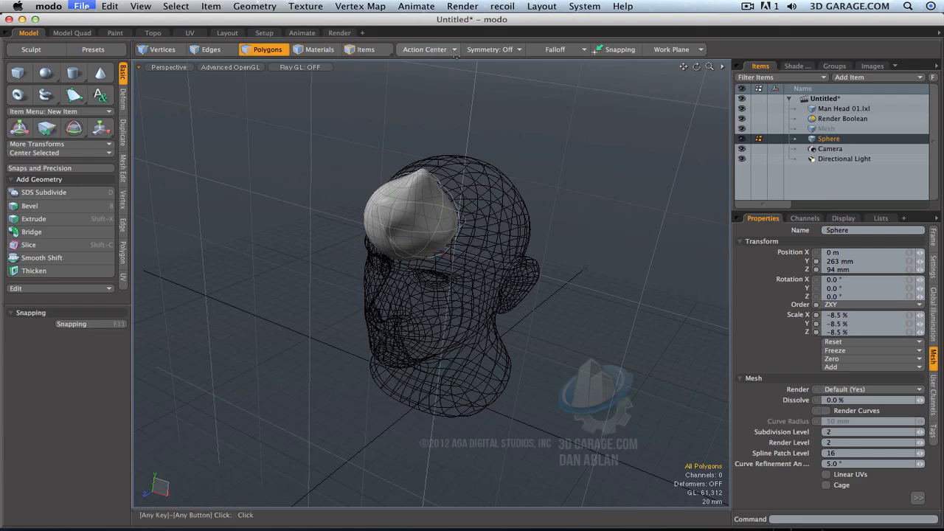
Apply a Noise falloff and scale the sphere's polygons up unevenly
click(566, 49)
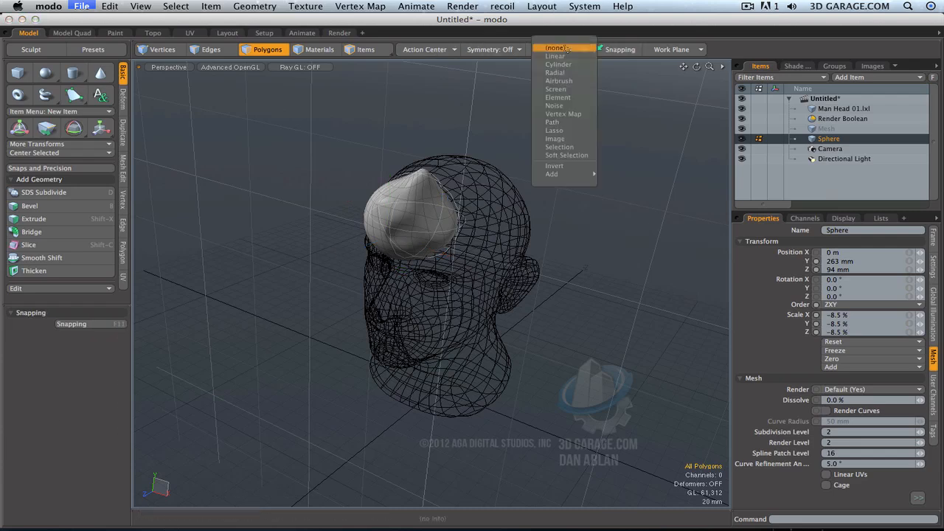
click(581, 105)
key(y)
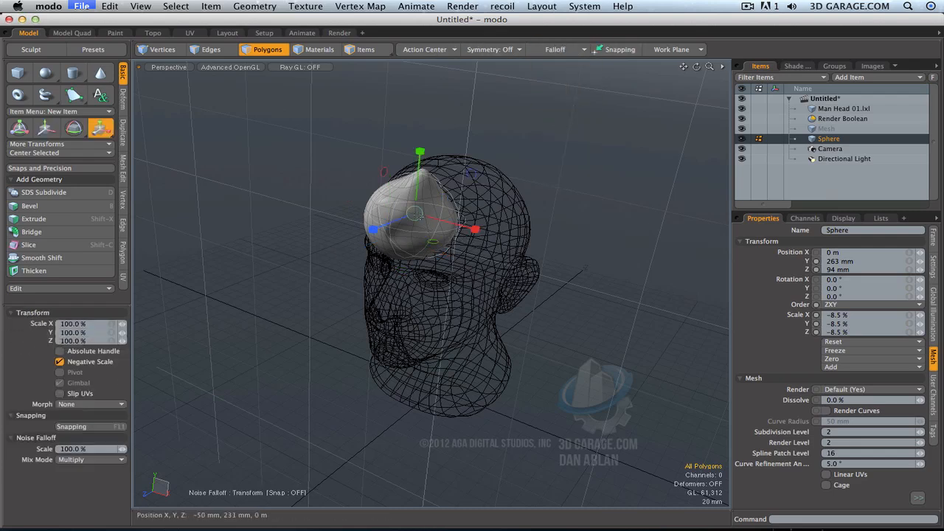
drag(418, 216, 524, 195)
Scale the sphere's polygons down to about 8.5% through the Noise falloff to form a lumpy shape, and drop the tool
click(433, 222)
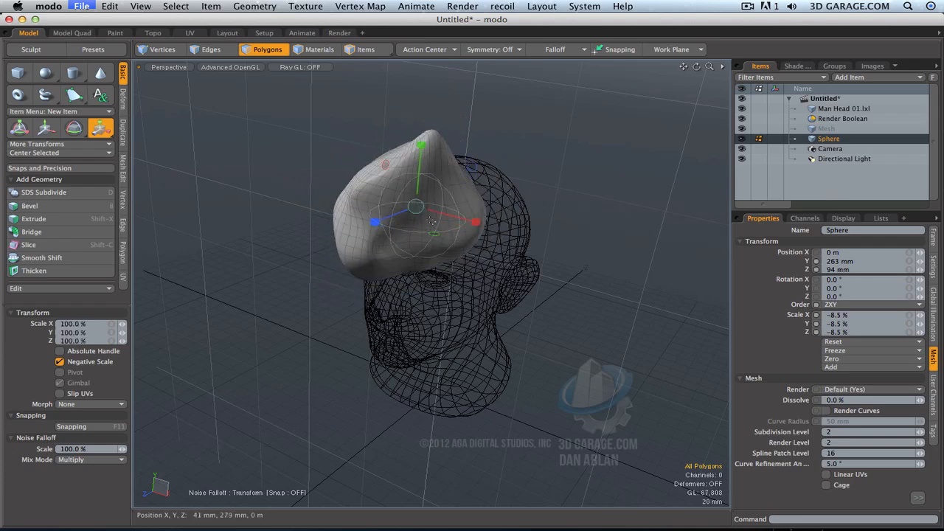
drag(418, 208, 348, 192)
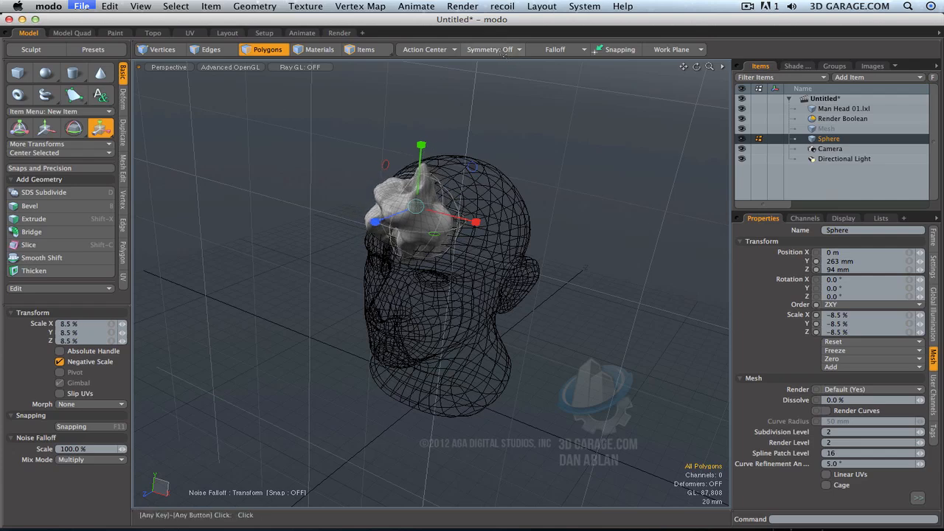
click(575, 49)
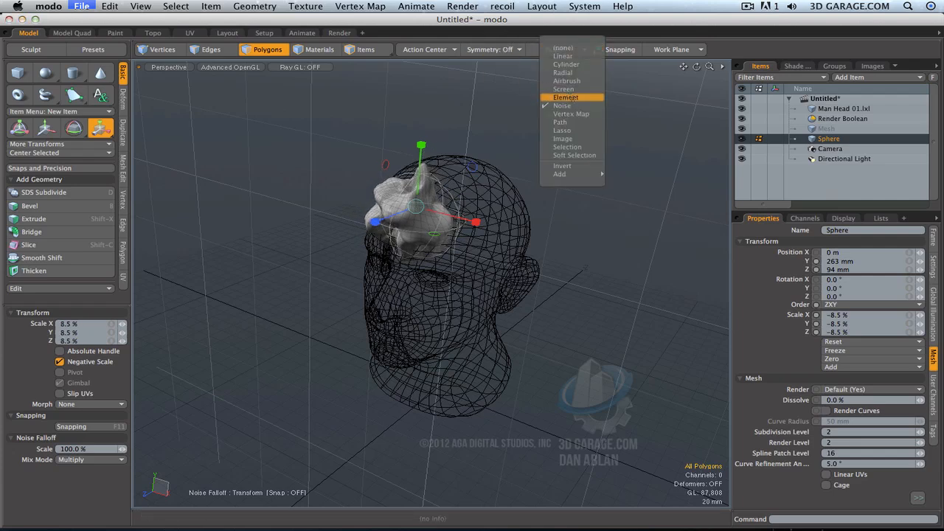
click(568, 106)
key(q)
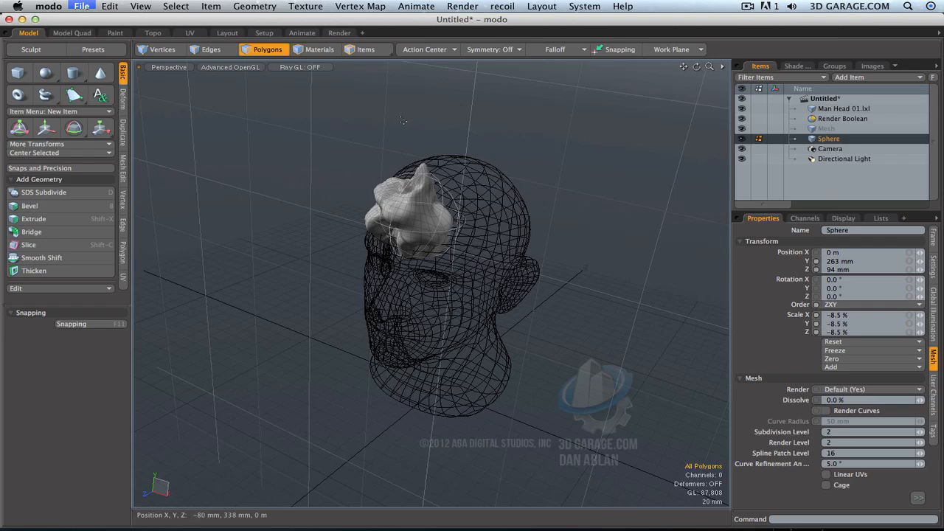
In the Render workspace, move the lumpy sphere's polygons back into the forehead
click(339, 33)
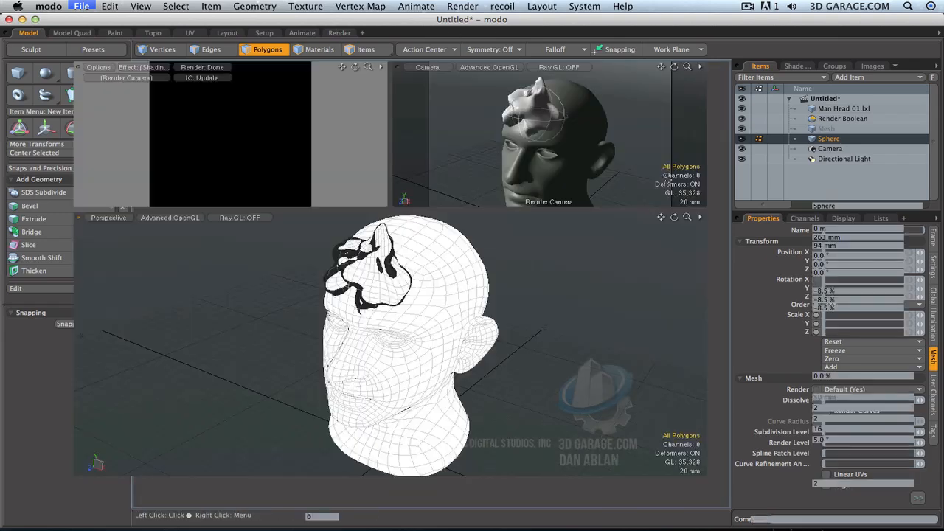
alt+drag(544, 359, 450, 353)
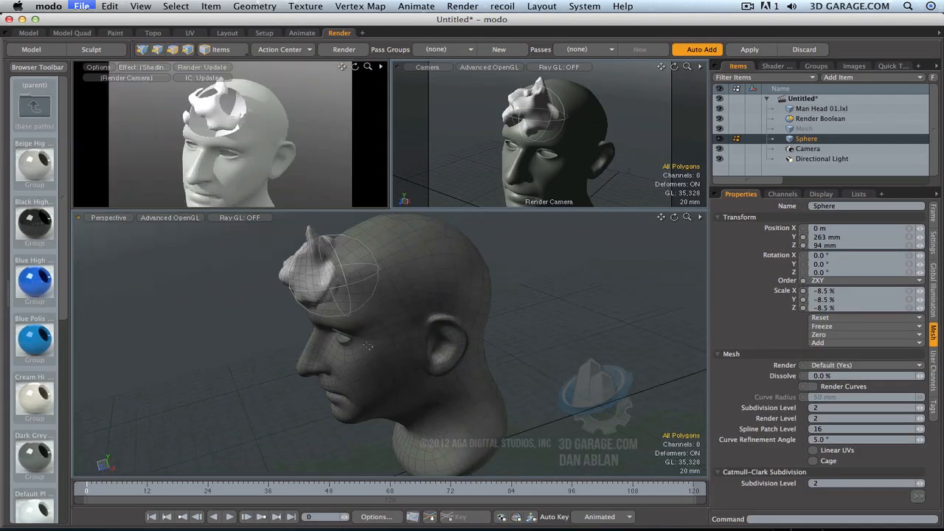
key(w)
drag(311, 275, 323, 273)
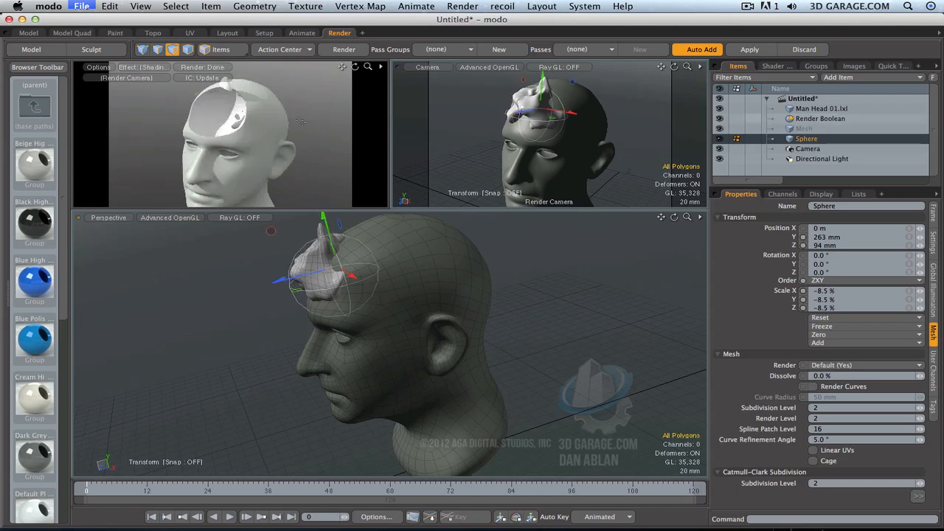
Enable Use Surface on the Render Boolean and set its Surface As Volume to the Sphere mesh
click(819, 119)
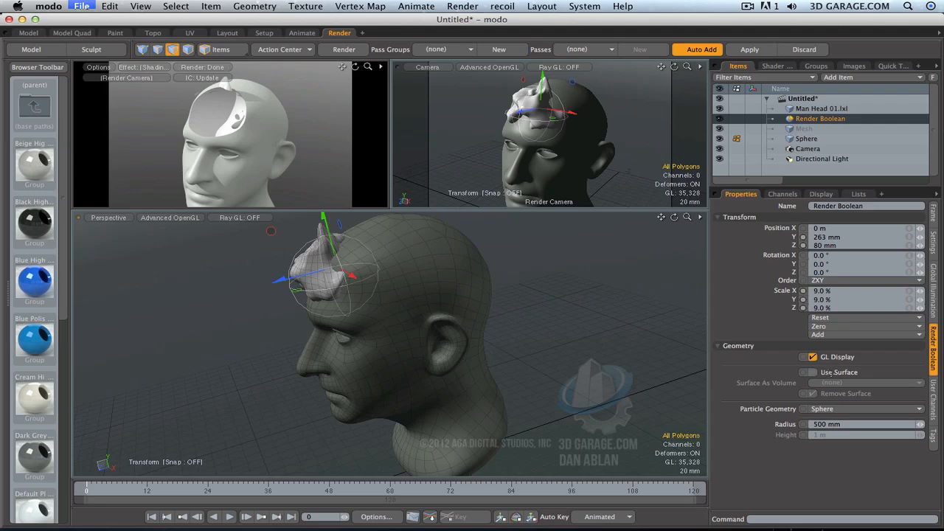
click(813, 371)
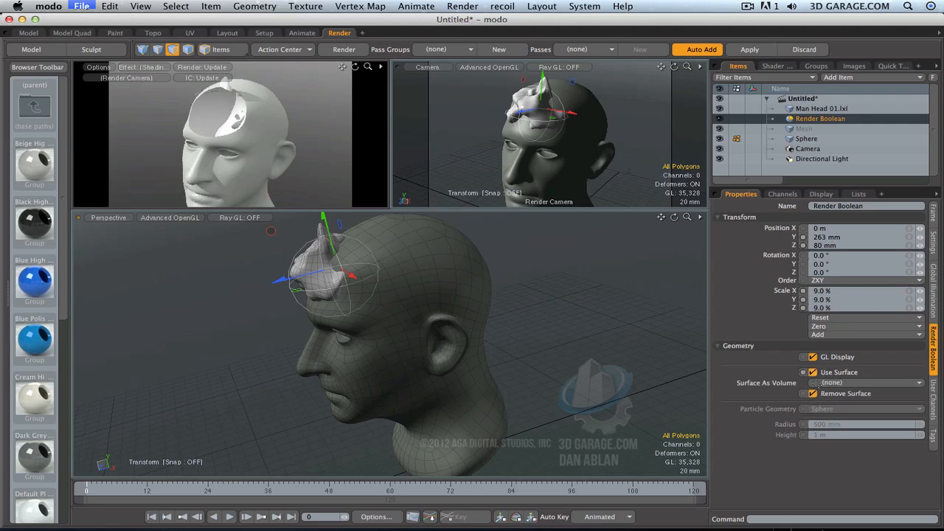
click(820, 382)
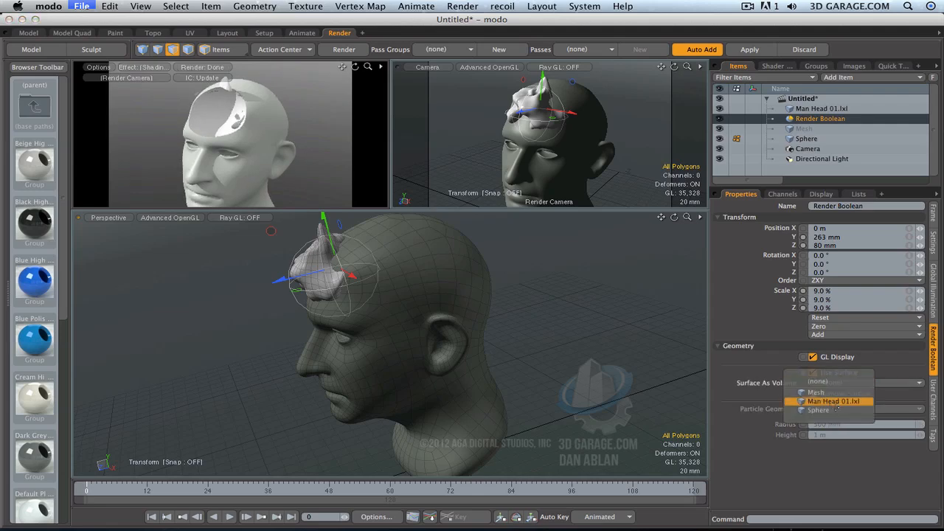
click(834, 410)
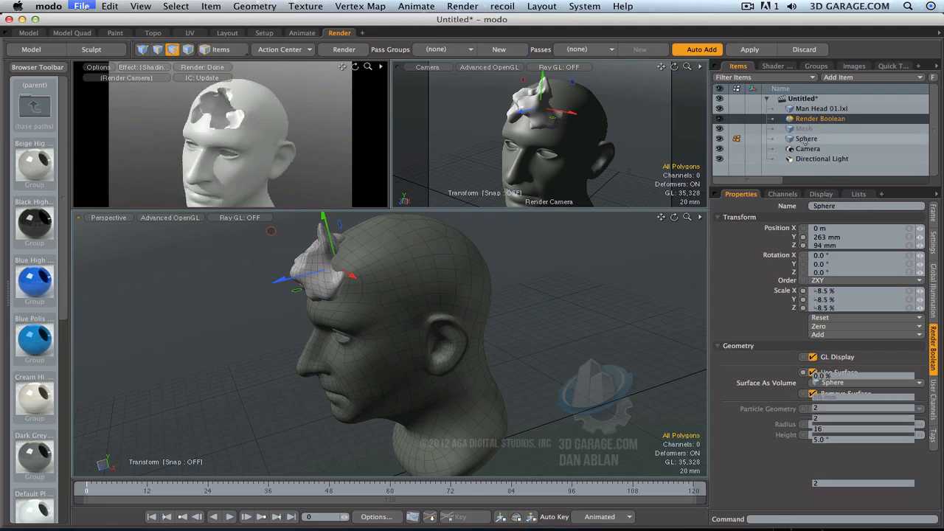
Rename the Sphere mesh item as Gum
click(807, 139)
double_click(807, 139)
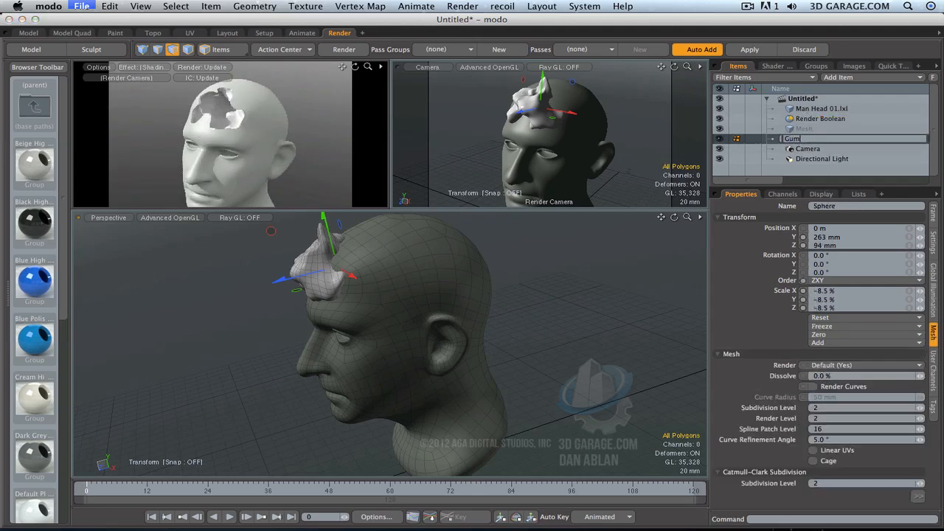
text(Gum)
key(Return)
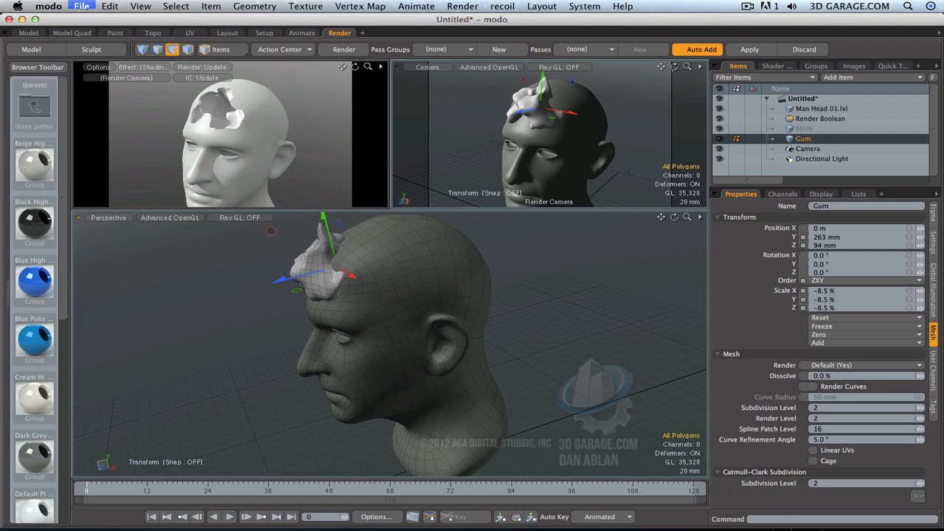
Create an item mask for the Gum mesh and select its Material in the shader tree
drag(674, 67, 697, 74)
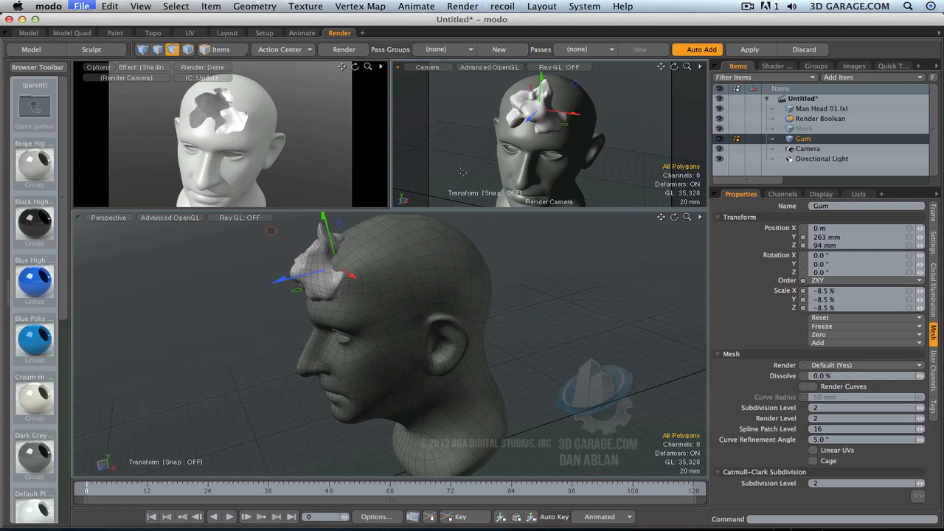
click(774, 66)
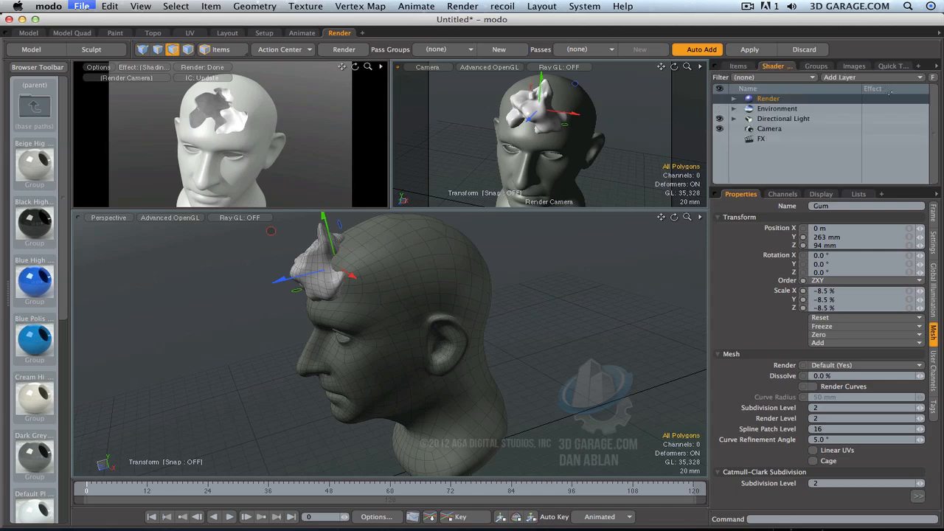
click(733, 98)
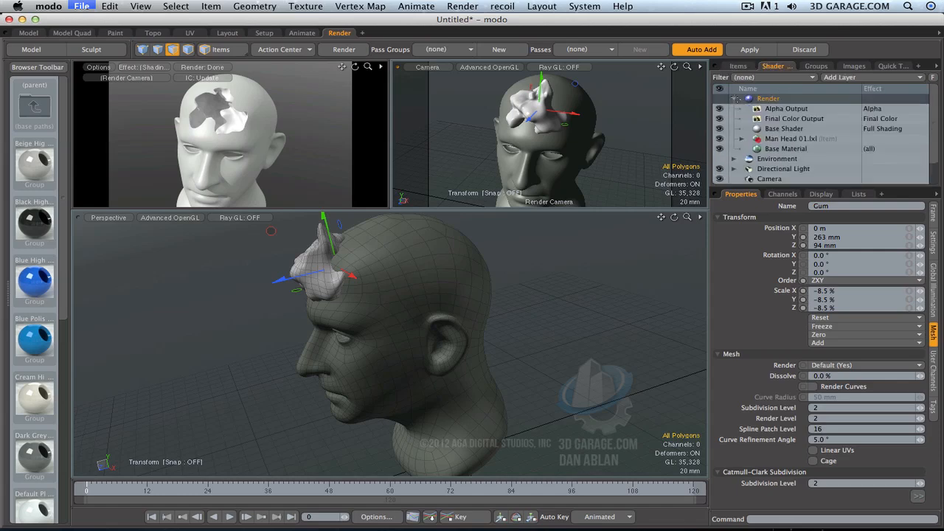
click(739, 65)
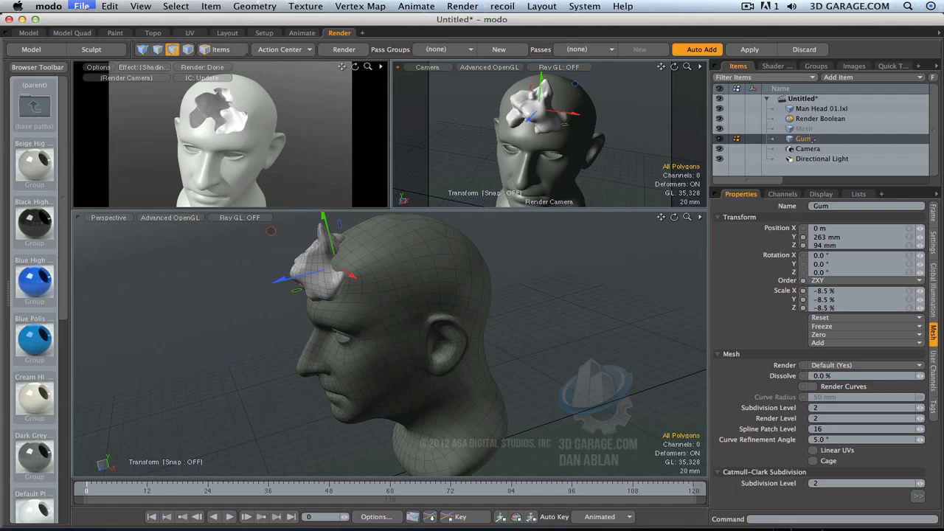
right_click(813, 138)
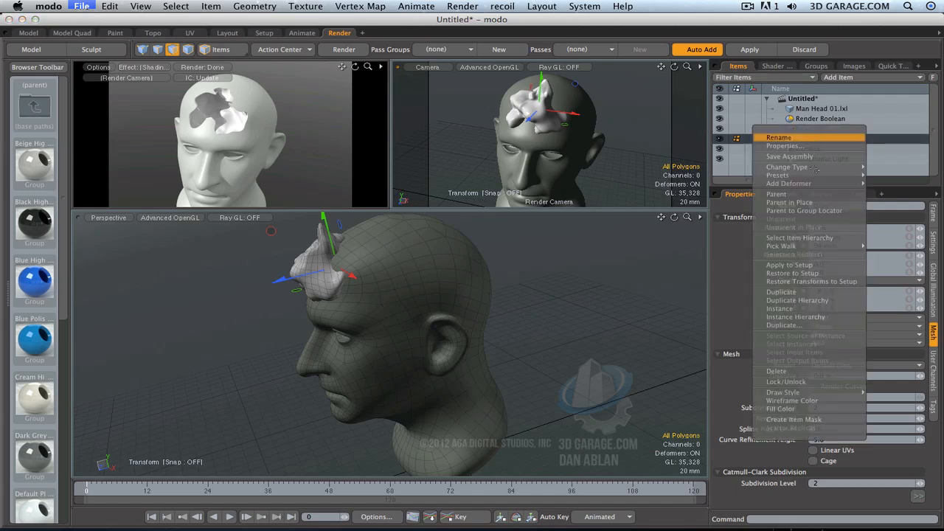
click(822, 420)
click(783, 63)
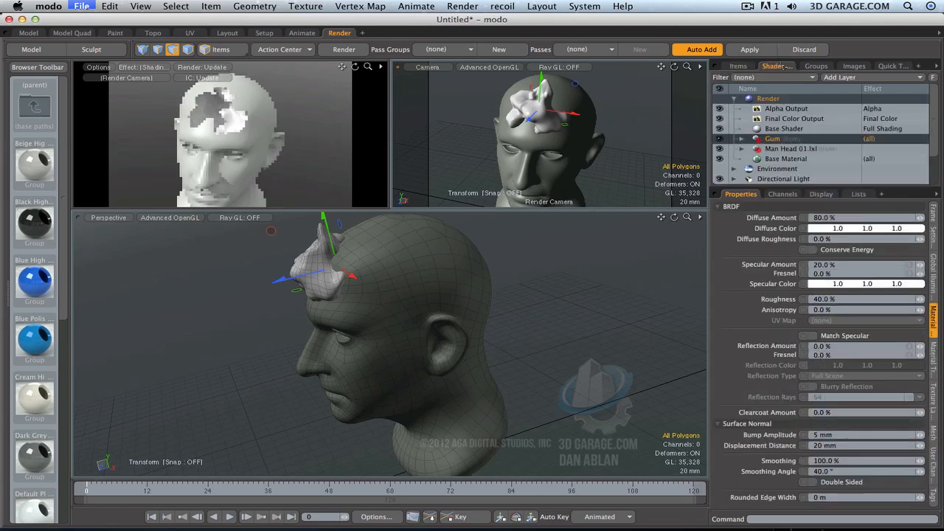
click(743, 139)
click(826, 149)
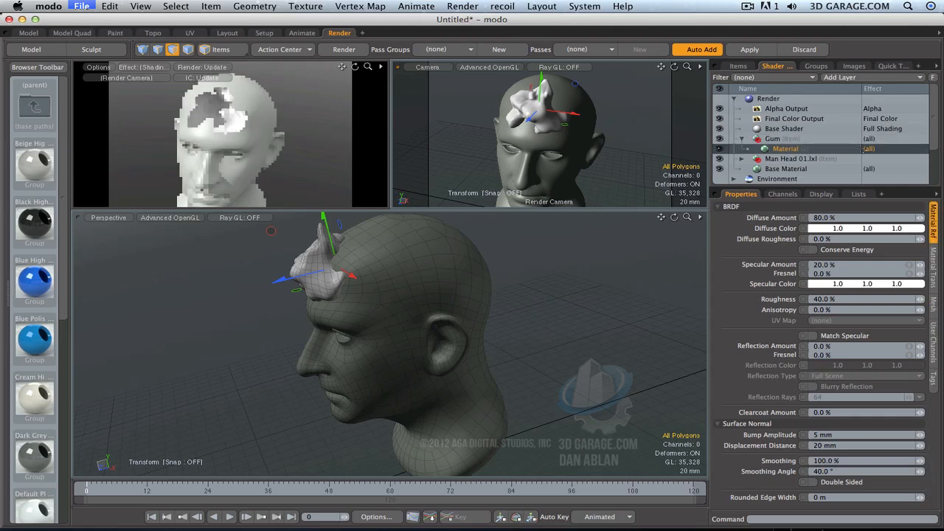
Add a Noise texture above the Gum material and set its X, Y and Z size to 14.4 mm
click(849, 77)
mouse_move(846, 138)
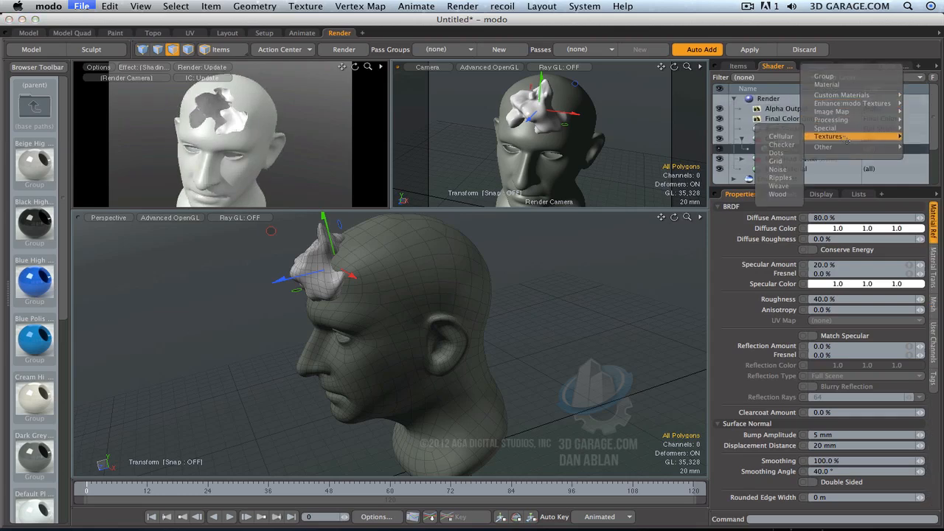
click(779, 169)
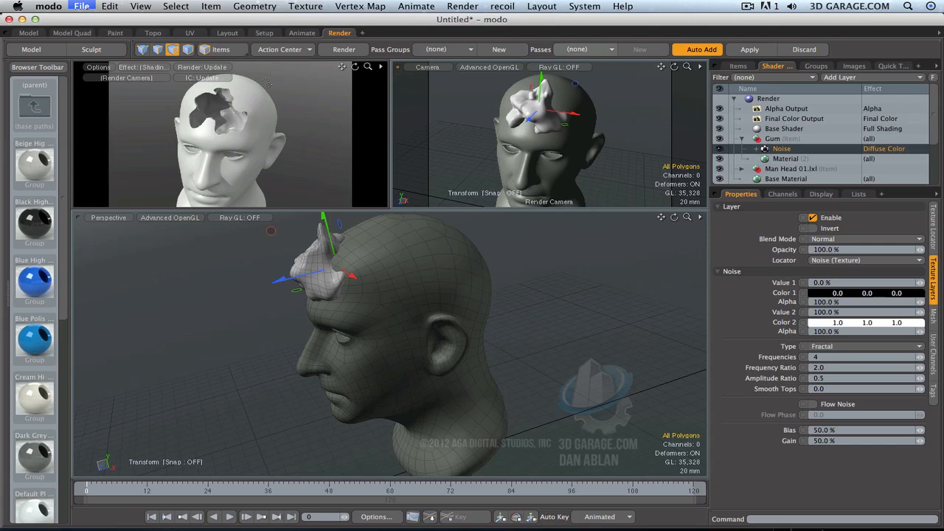
click(933, 227)
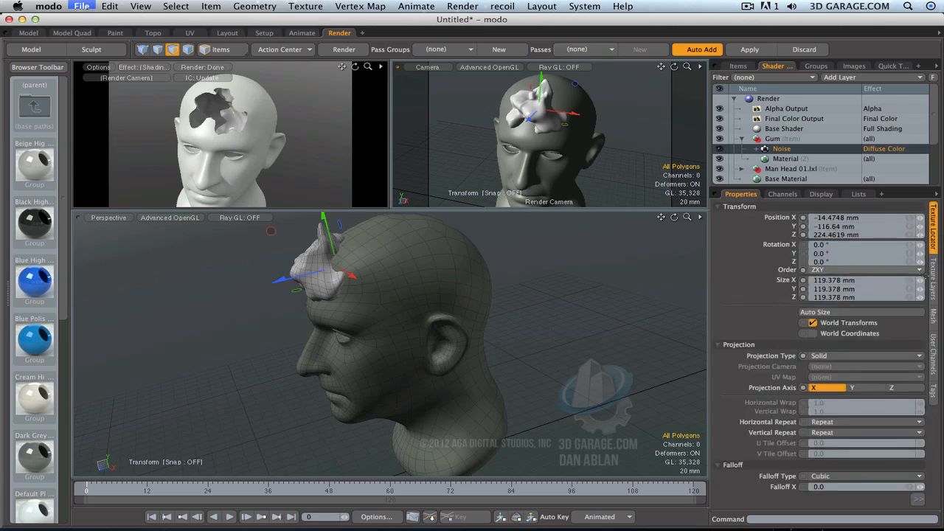
click(911, 280)
drag(921, 281, 920, 280)
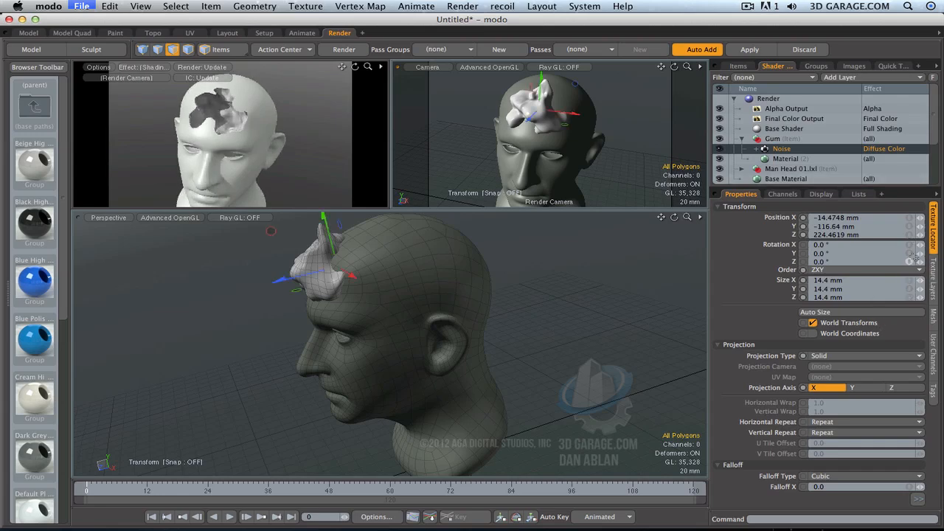
Set Color 1 of the Gum Noise texture to red, with RGB values 1.0, 0.08, 0.08
click(934, 274)
click(895, 293)
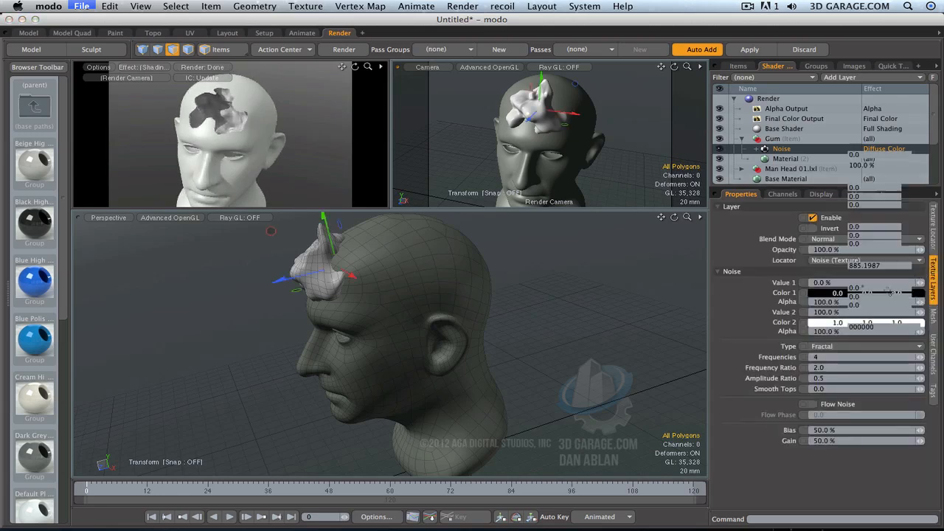
click(672, 228)
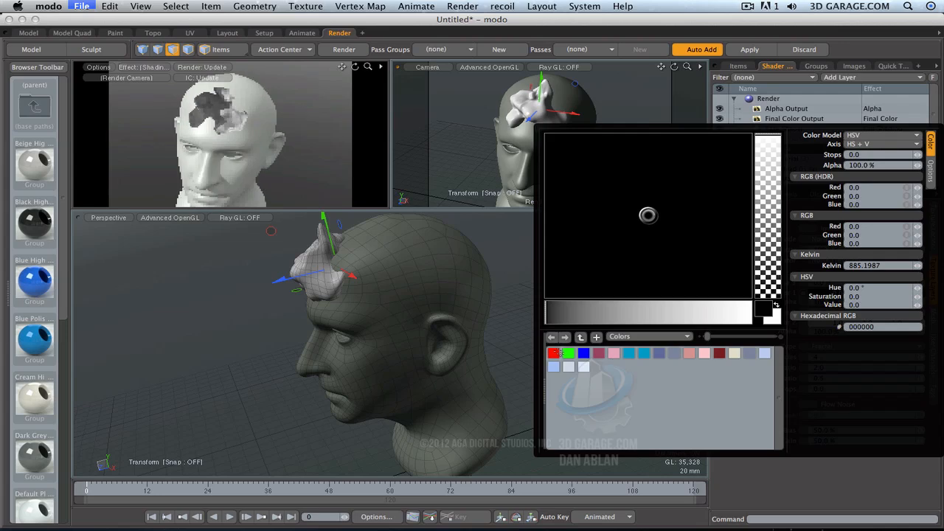
click(555, 353)
drag(733, 214, 729, 215)
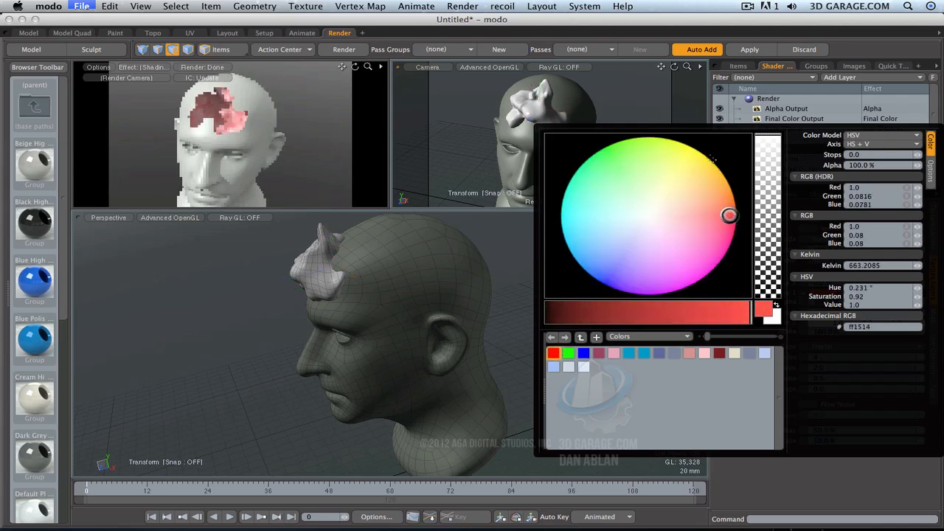
click(804, 99)
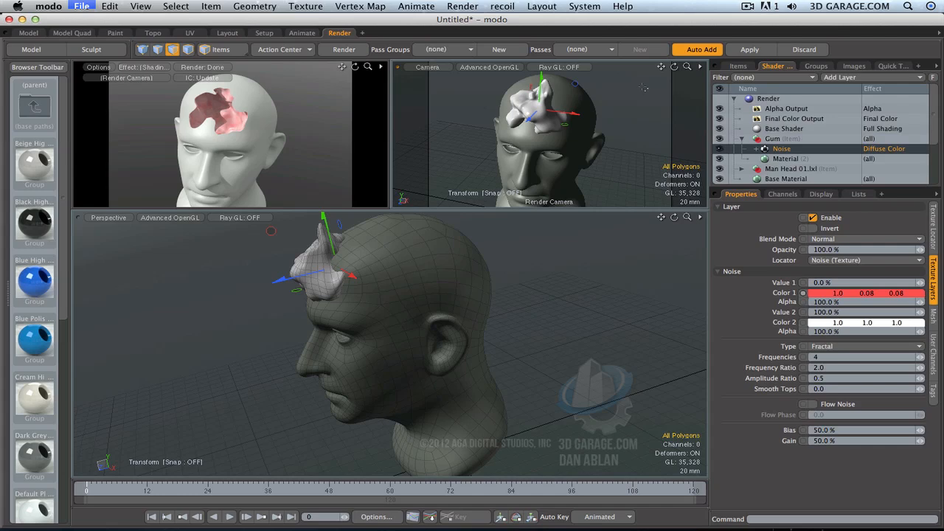
Create an instance of the Gum Noise texture and set the instance's effect to Bump
drag(689, 68, 675, 73)
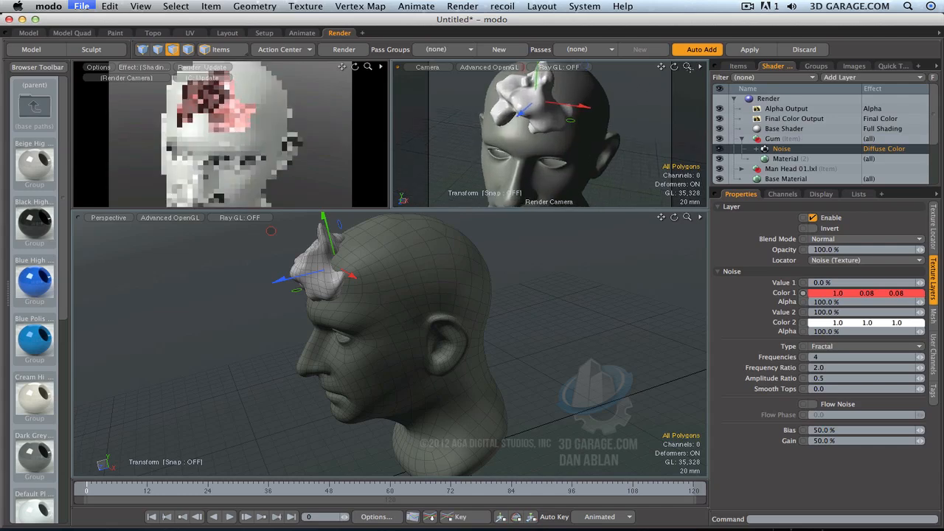
right_click(797, 152)
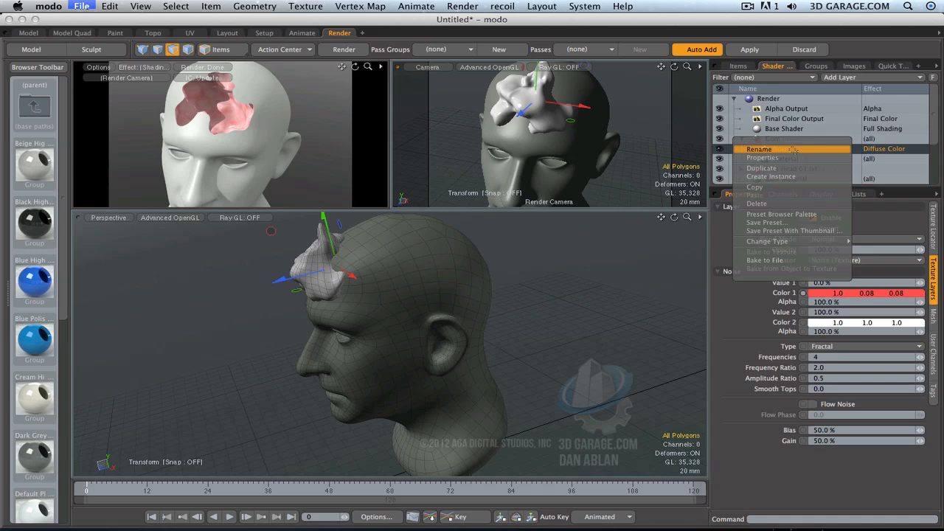
click(771, 177)
click(881, 151)
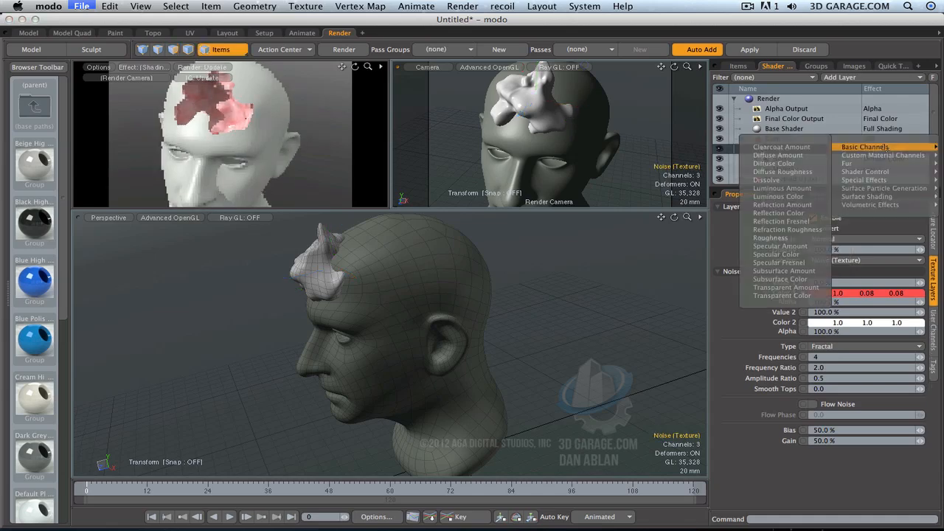
mouse_move(864, 180)
click(805, 198)
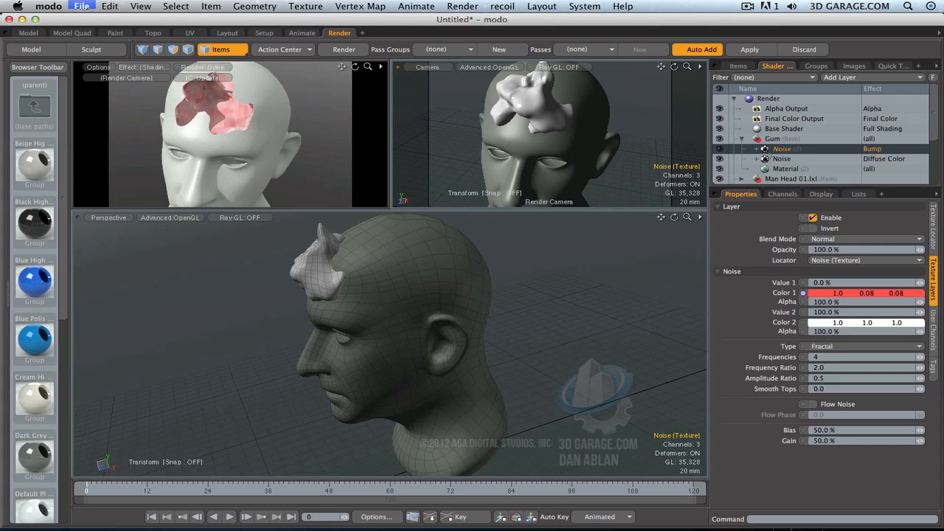
Set the Gum material's Bump Amplitude to 20 mm
click(783, 169)
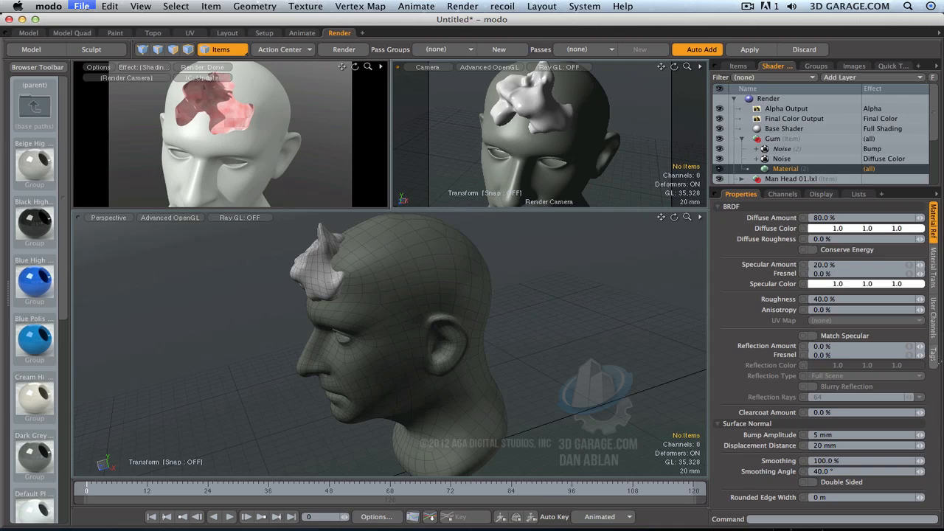
click(737, 207)
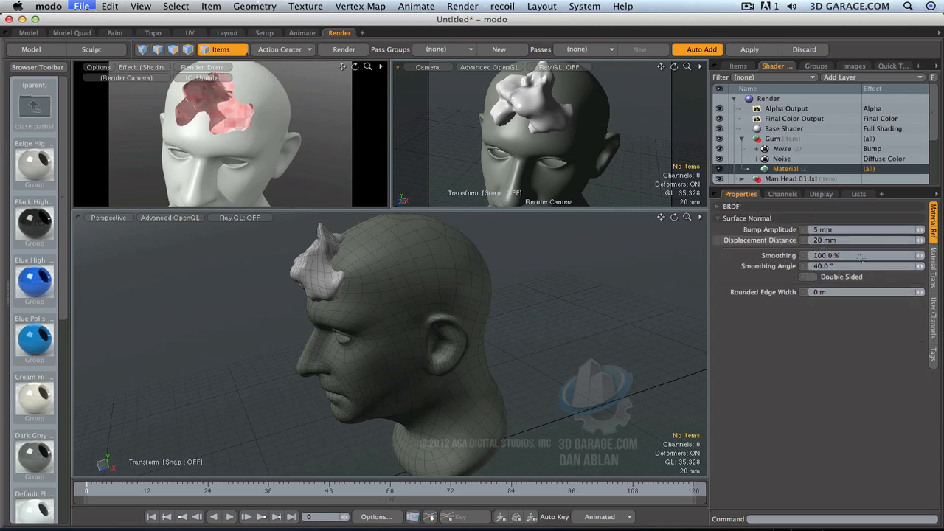
click(822, 230)
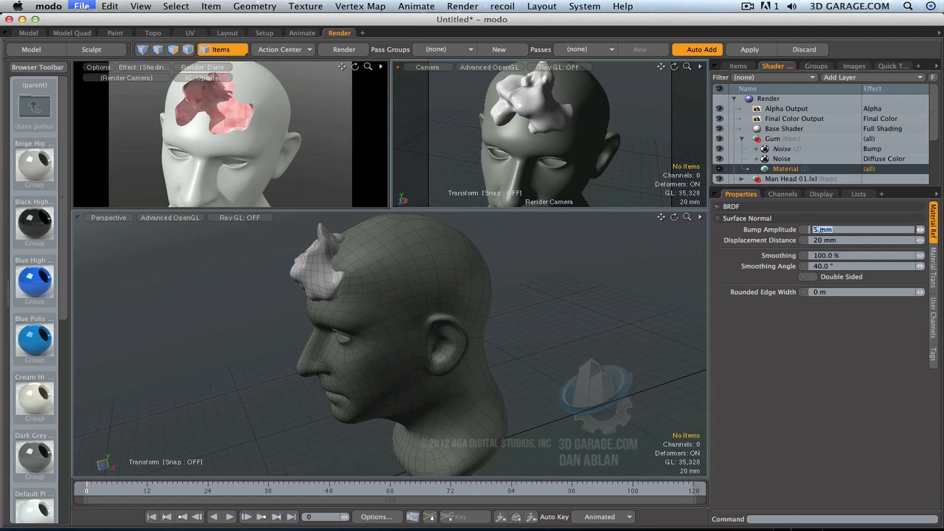
text(20 mm)
key(Return)
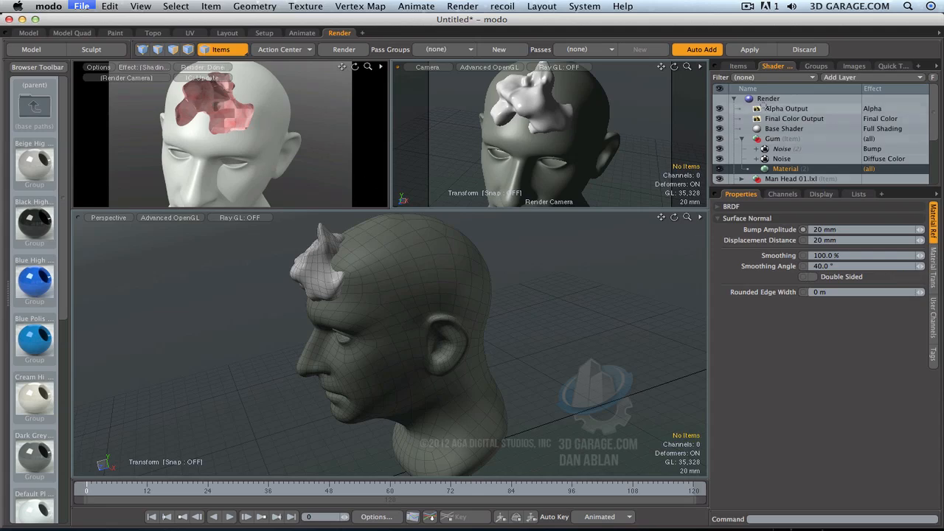
Select the Gum mesh item and move it along X to a position of 9 mm
mouse_move(688, 68)
mouse_down()
mouse_move(661, 68)
mouse_move(677, 72)
mouse_up()
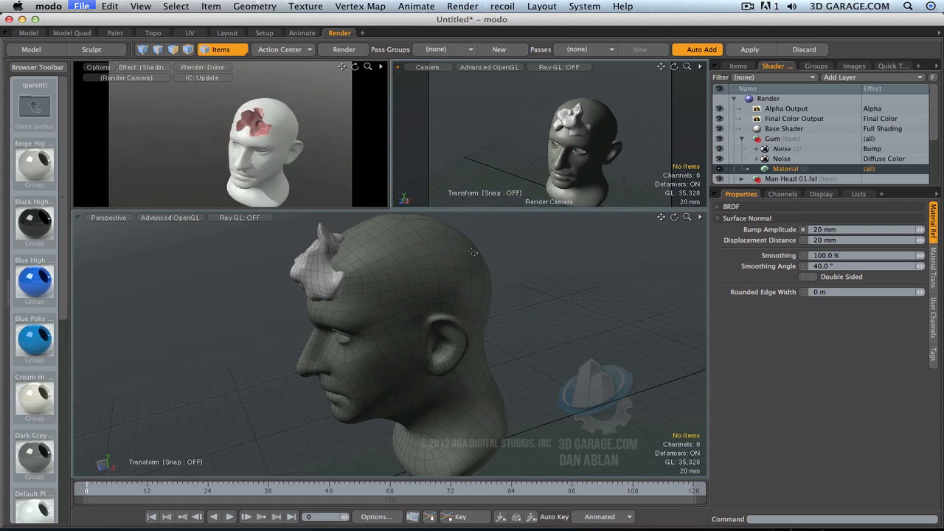
click(738, 66)
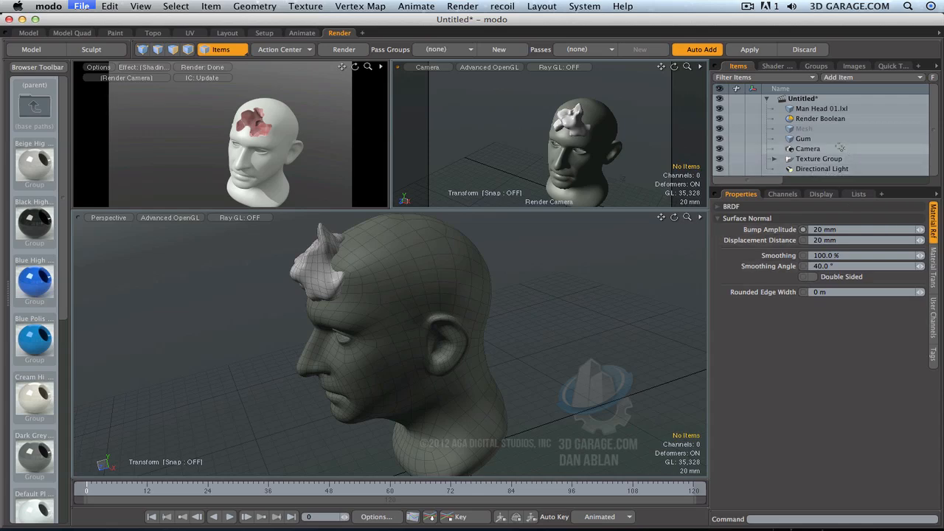
click(836, 139)
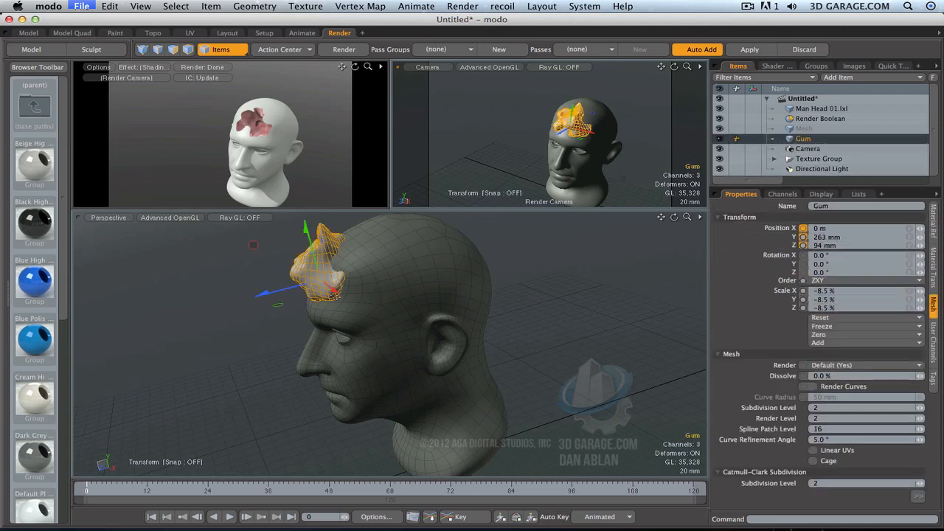
mouse_move(337, 293)
mouse_down()
mouse_move(329, 286)
mouse_move(338, 293)
mouse_up()
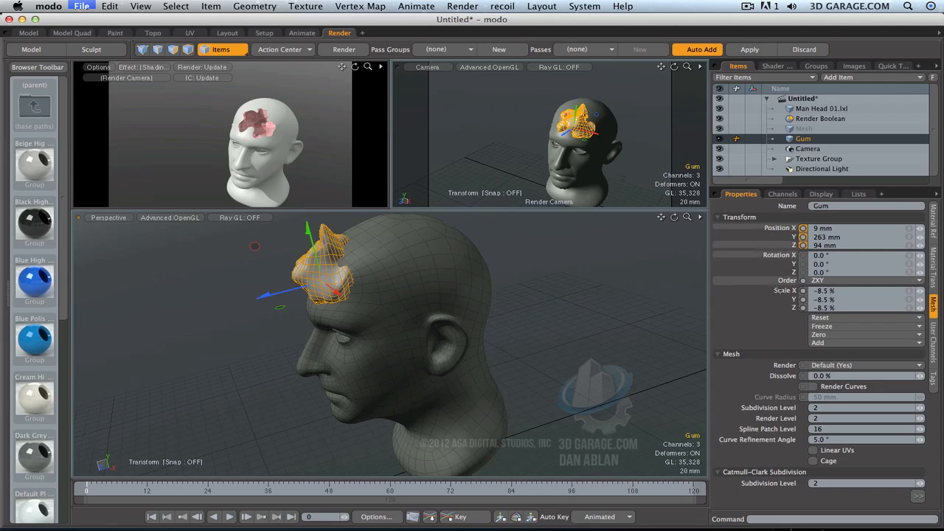
Key the Gum mesh's scale channels at frame 0 and scale it down uniformly to -1.5%
click(777, 290)
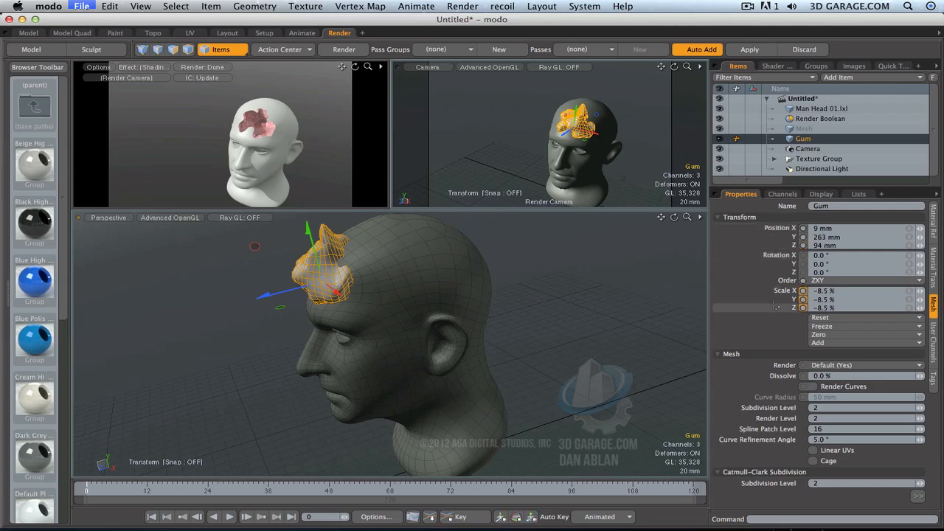
click(457, 517)
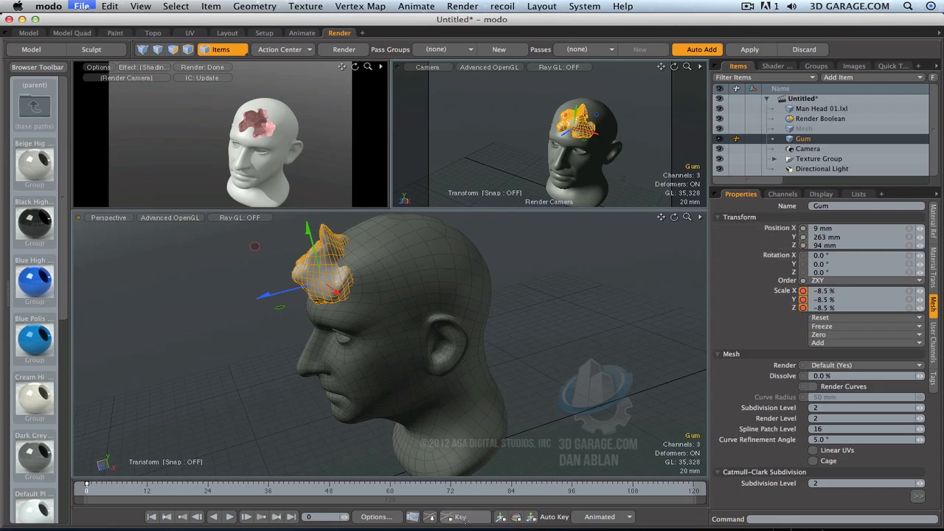
key(r)
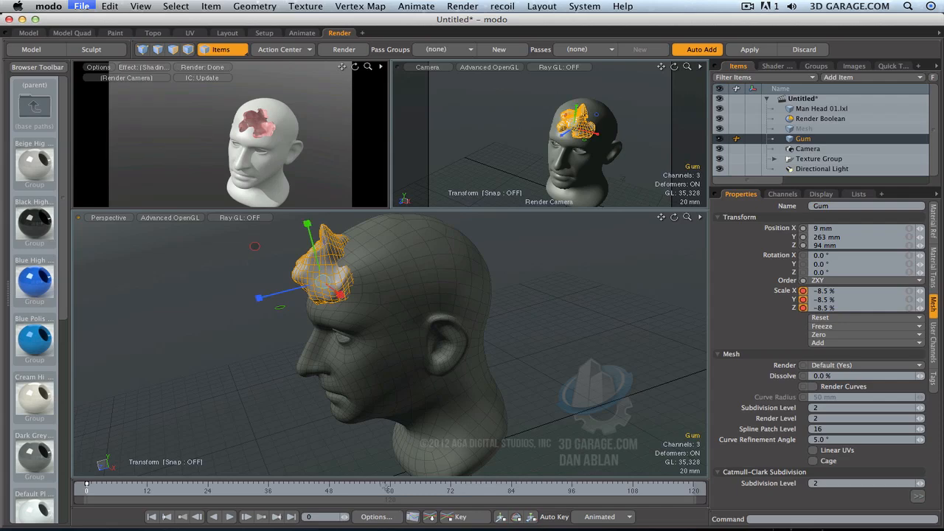
mouse_move(322, 280)
mouse_down()
mouse_move(291, 280)
mouse_move(354, 280)
mouse_move(323, 281)
mouse_up()
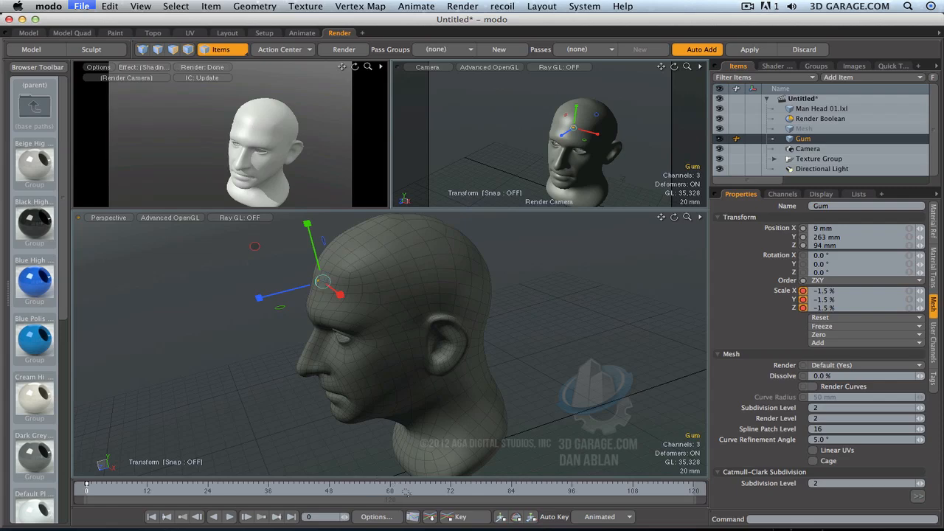
At frame 93, scale the Gum mesh up to 11.0% and move it to Y 268 mm, Z 76 mm
click(558, 489)
mouse_move(322, 281)
mouse_down()
mouse_move(361, 291)
mouse_move(296, 286)
mouse_move(306, 284)
mouse_up()
key(w)
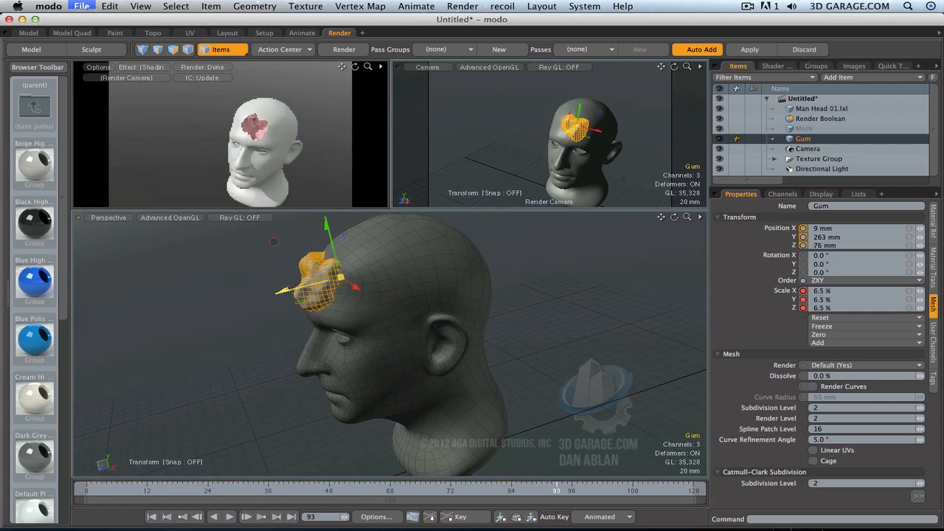
drag(347, 253, 342, 272)
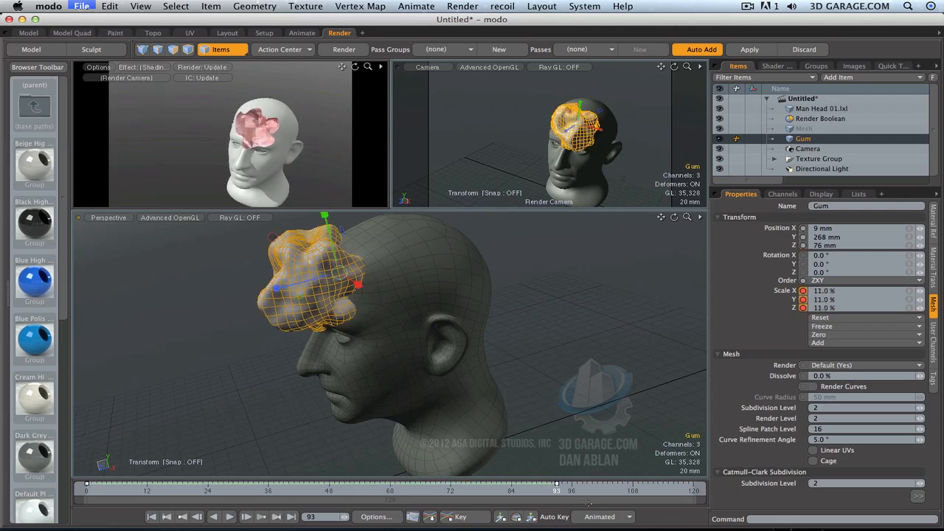
Scrub the timeline to frame 106 and add a Skin Material above the material in the Man Head's Default group
drag(557, 491, 622, 508)
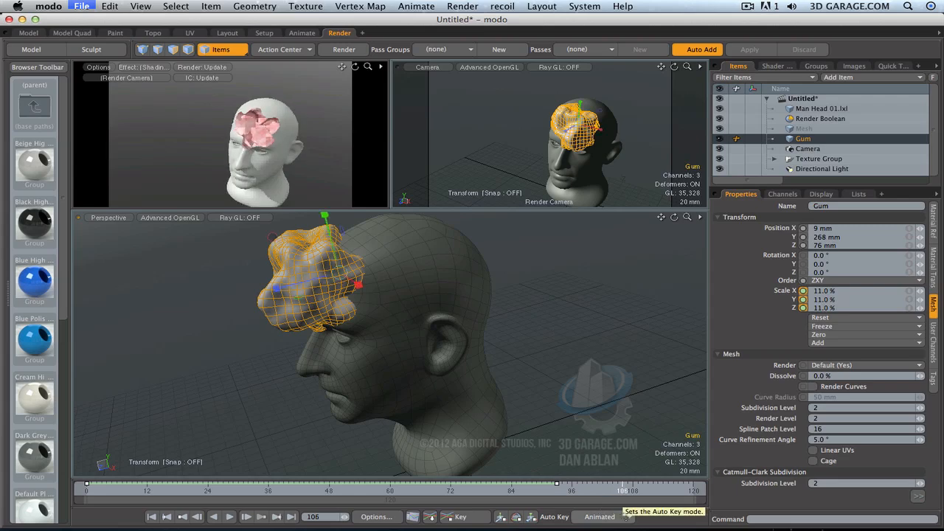
click(773, 65)
scroll(827, 109, down, 3)
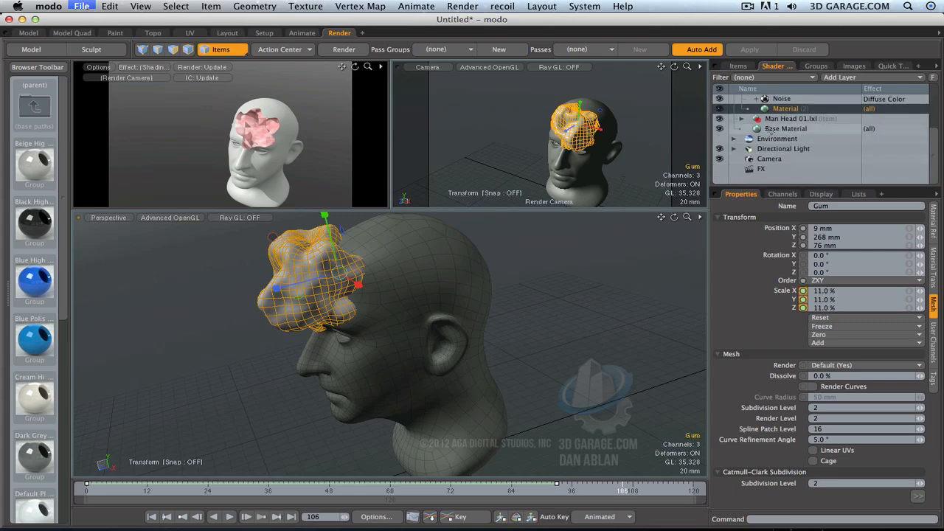
click(742, 119)
click(793, 128)
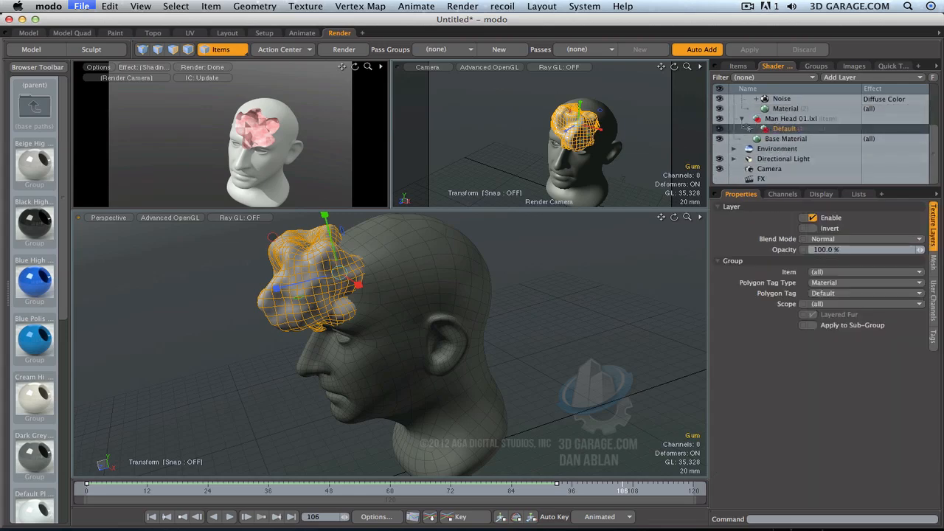
click(750, 129)
click(793, 139)
click(845, 80)
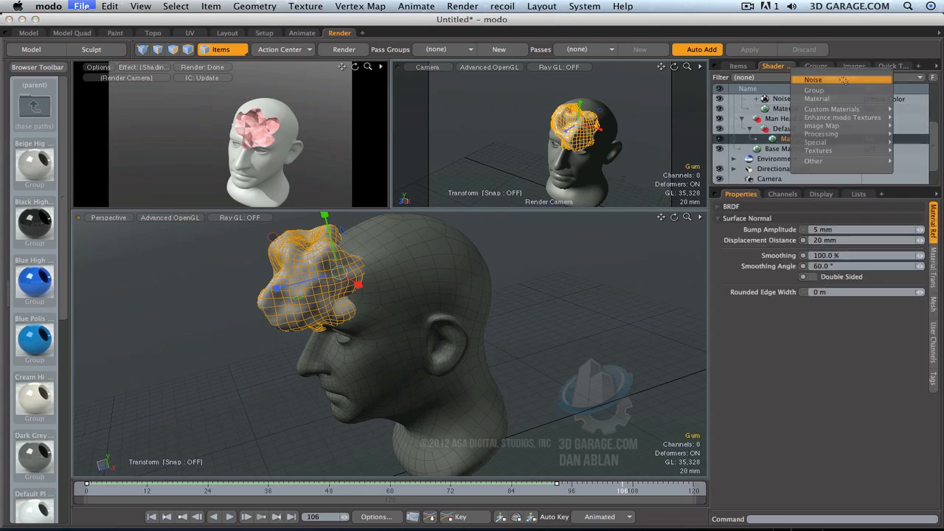
mouse_move(831, 109)
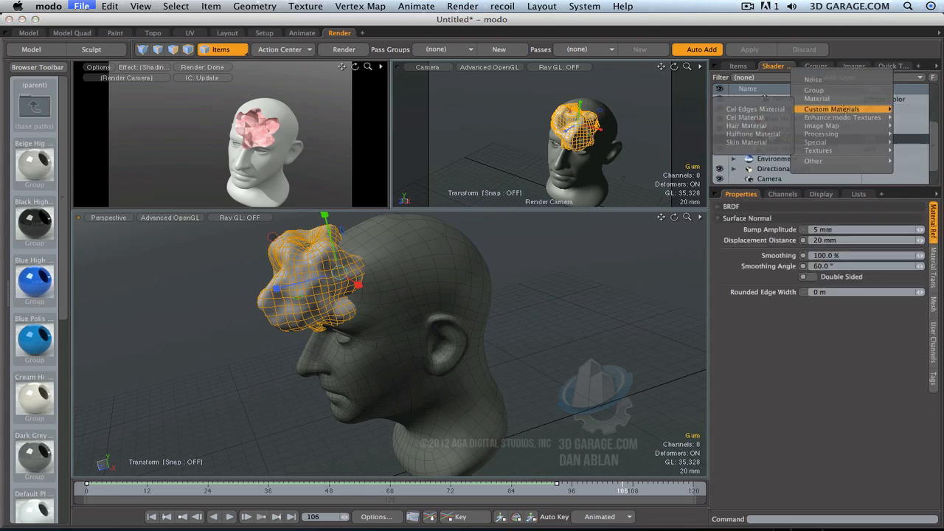
click(767, 142)
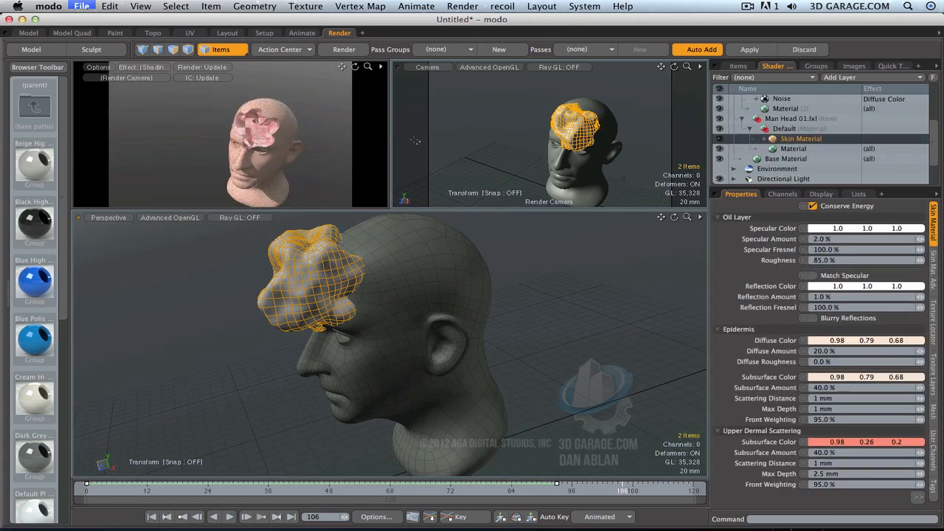
Save the scene as HoleInTheHead in the Scenes folder and close all open scenes
click(81, 6)
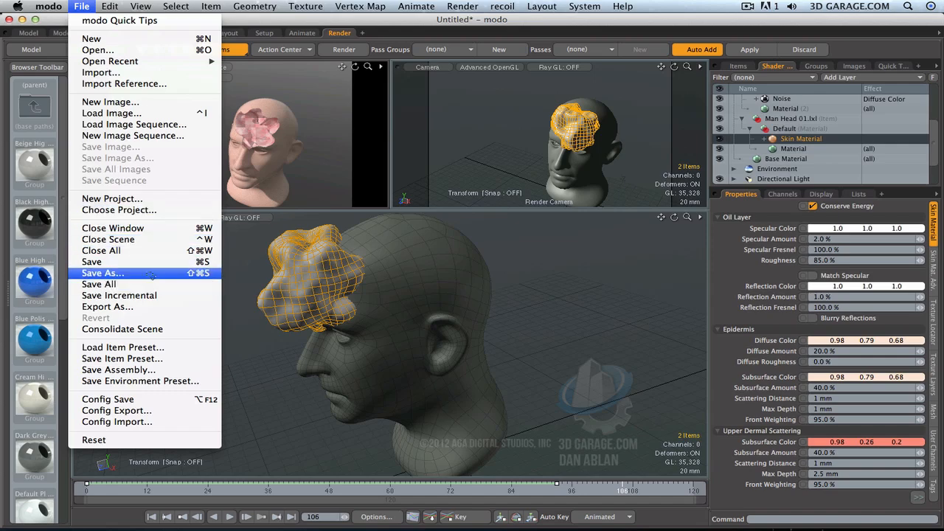
click(111, 274)
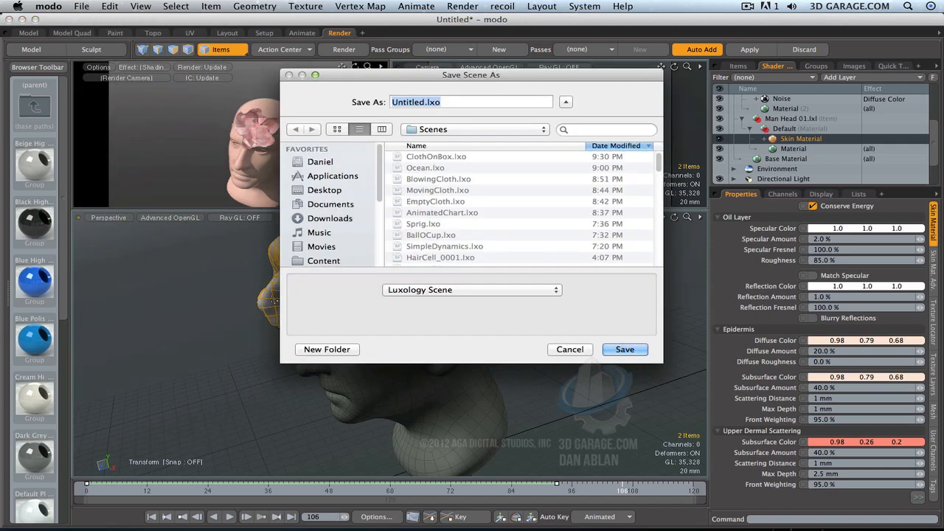
text(HoleInTheHead)
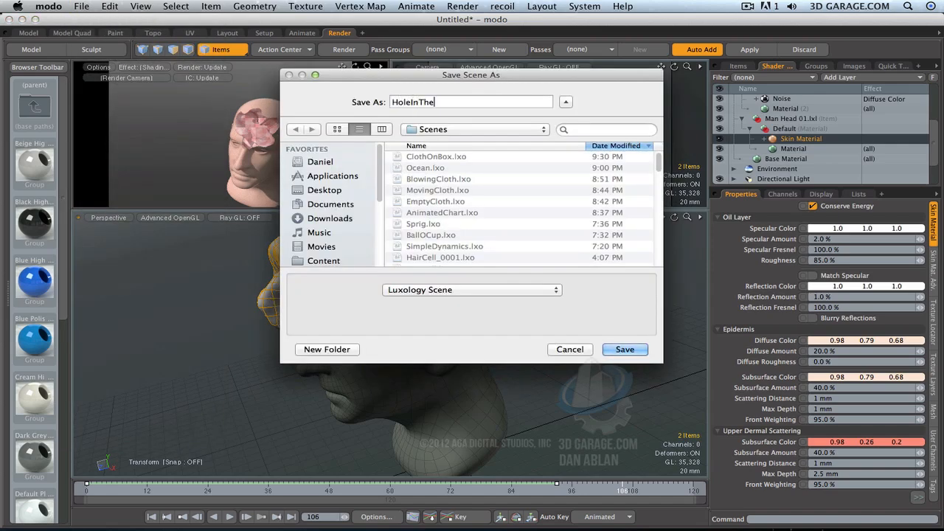
key(Return)
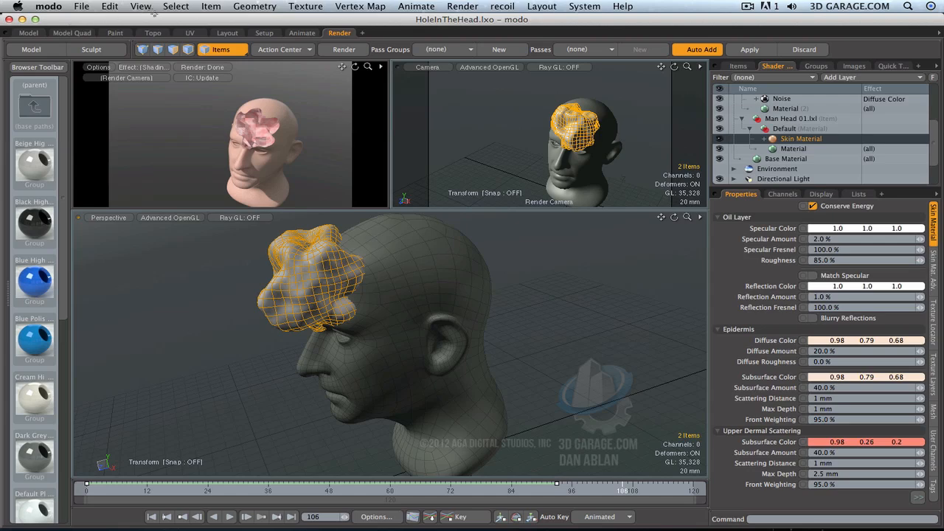
click(81, 6)
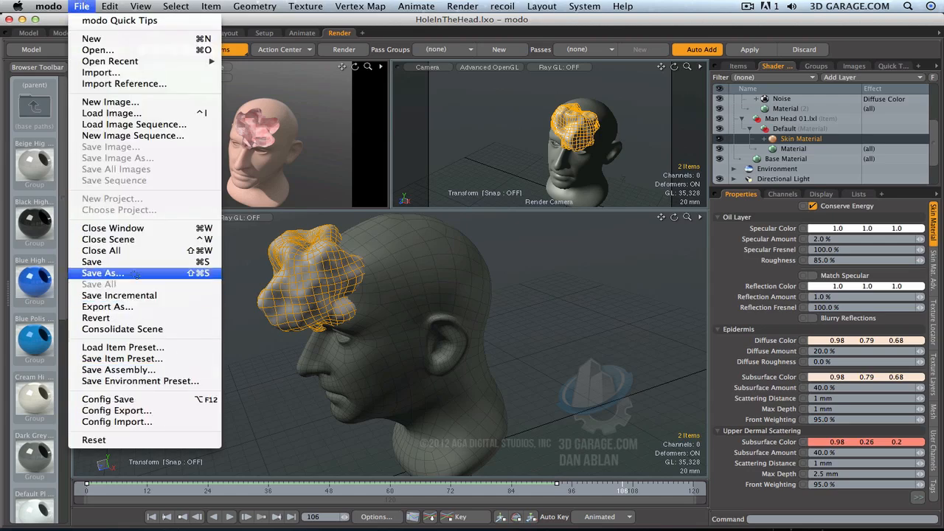
click(131, 251)
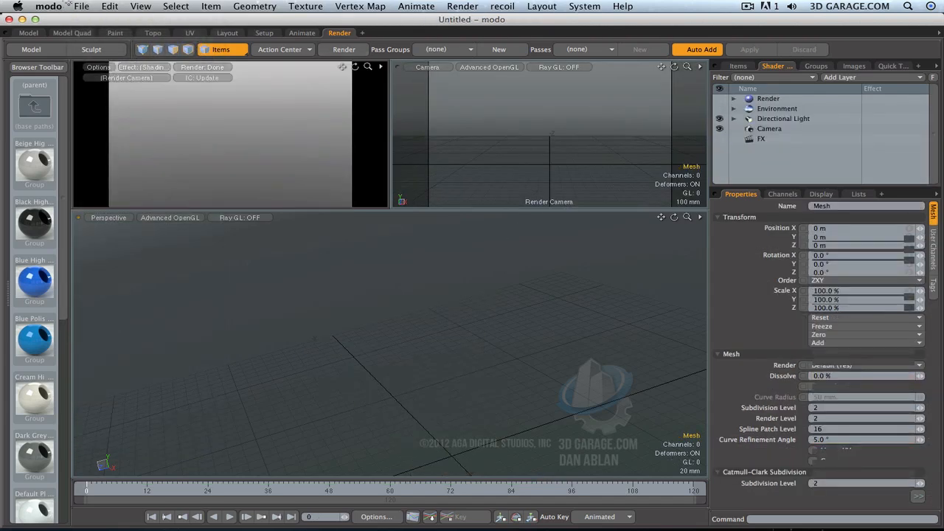
Open AnimatedChart.lxo from the Scenes folder of 3DG_M601_SigCourse in Movies
click(84, 6)
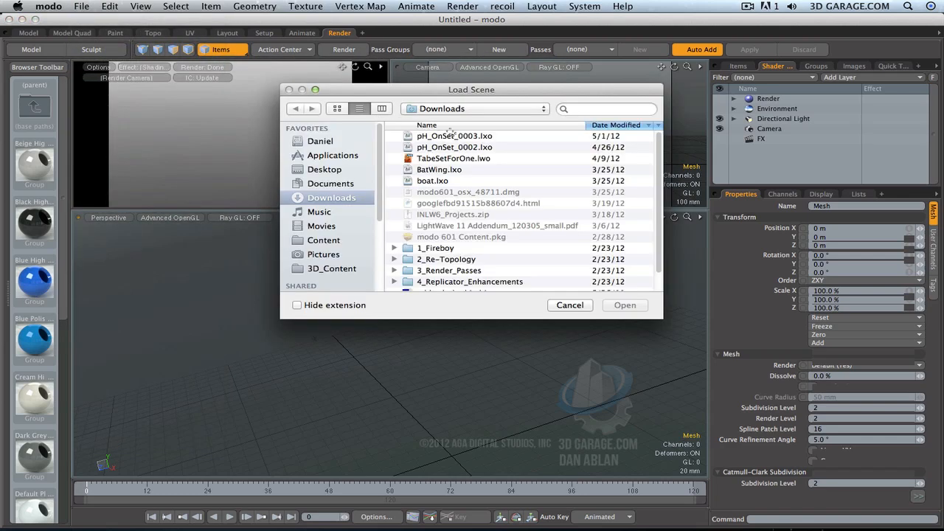
click(323, 227)
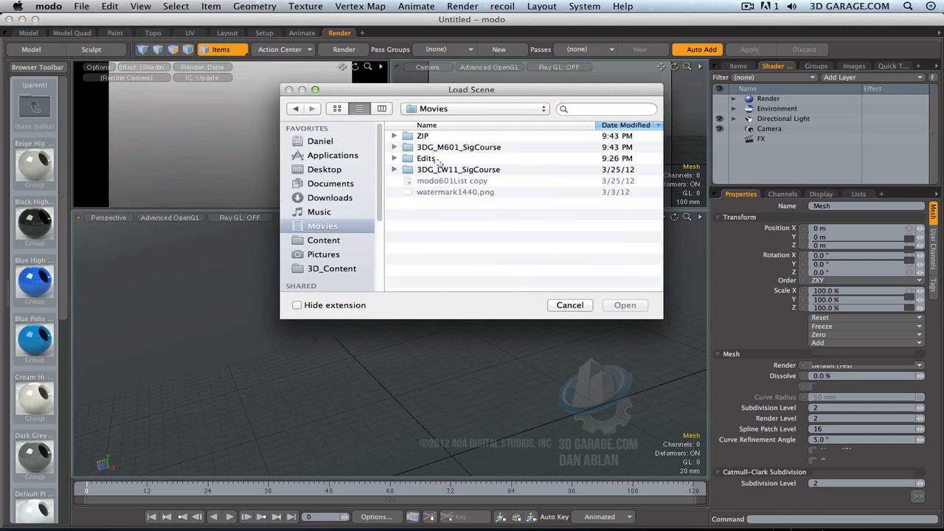
double_click(441, 147)
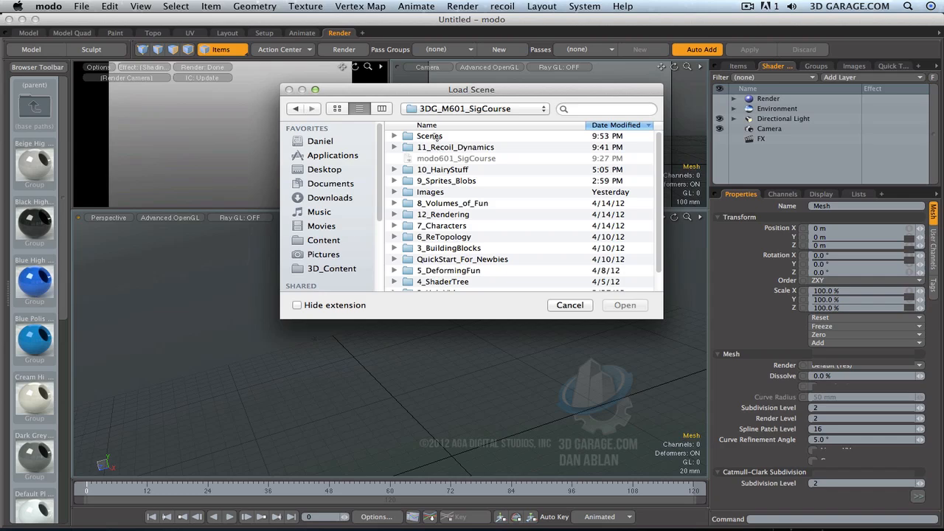
double_click(430, 135)
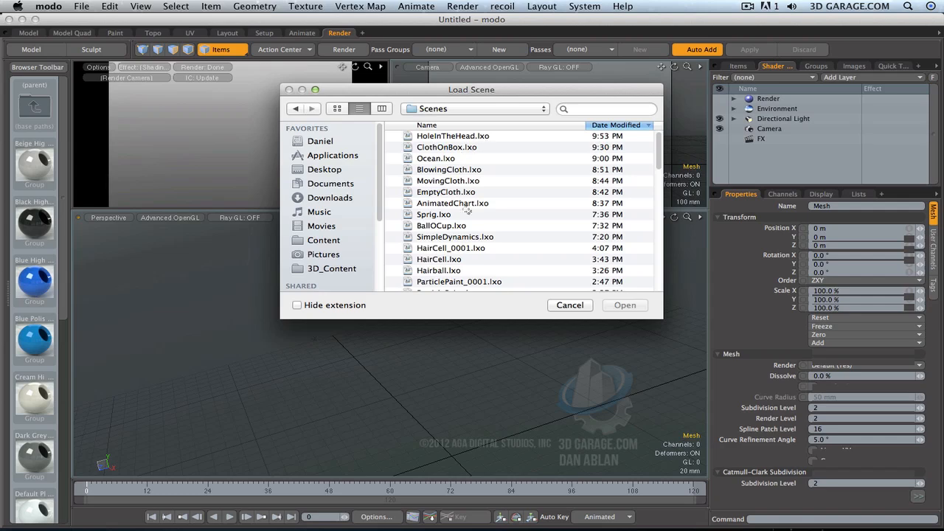
click(473, 205)
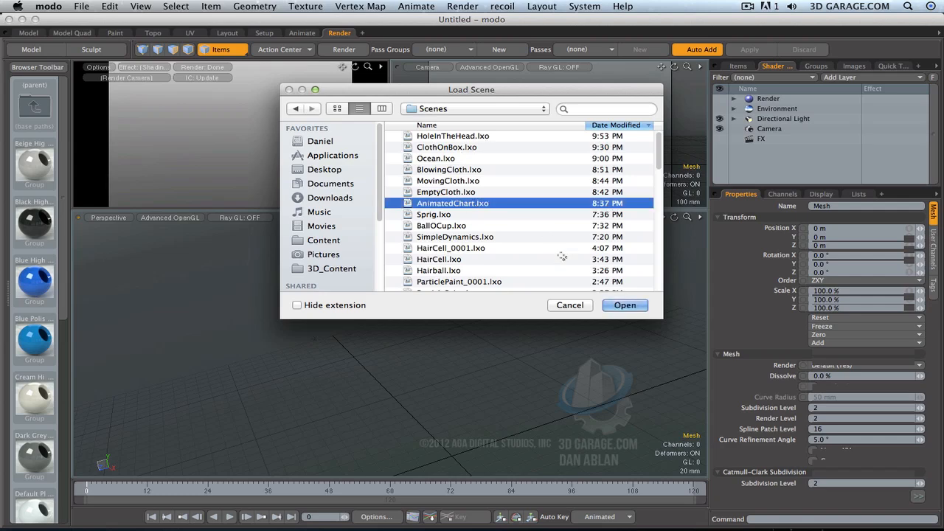
click(625, 306)
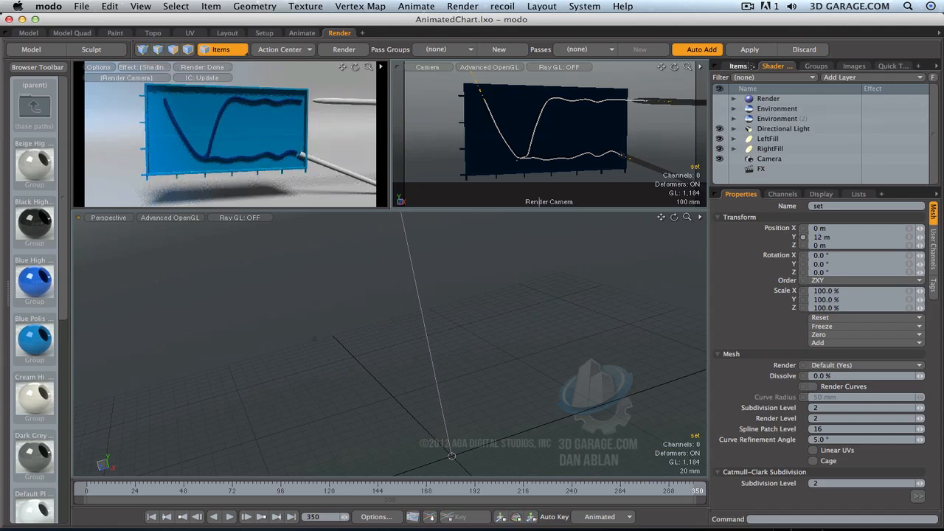
Select the pH_Chart group and examine the chart's line geometry up close in the perspective view
click(738, 65)
scroll(817, 133, down, 1)
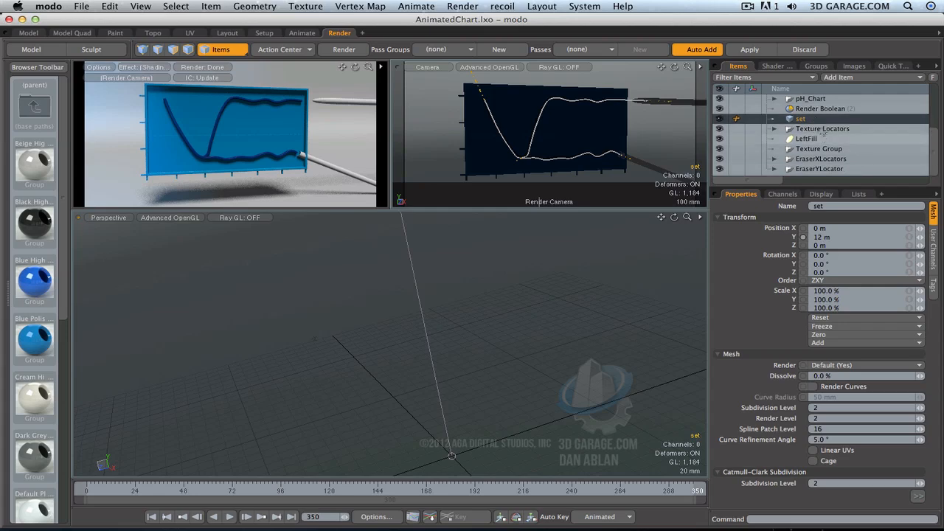
scroll(821, 129, up, 5)
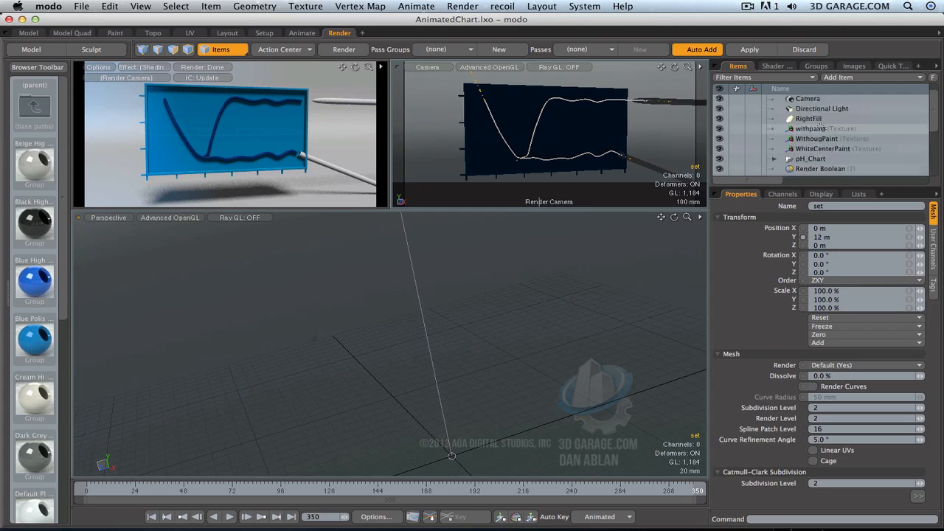
click(811, 158)
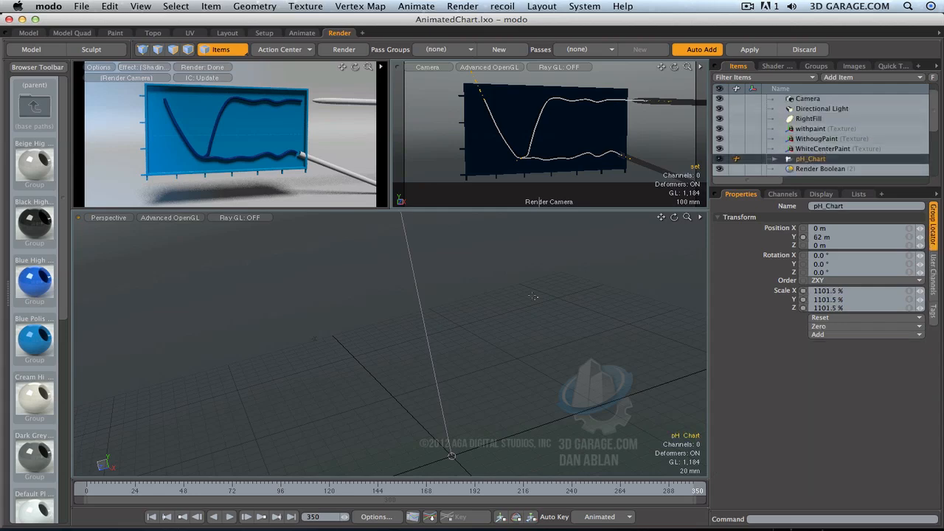
key(shift+a)
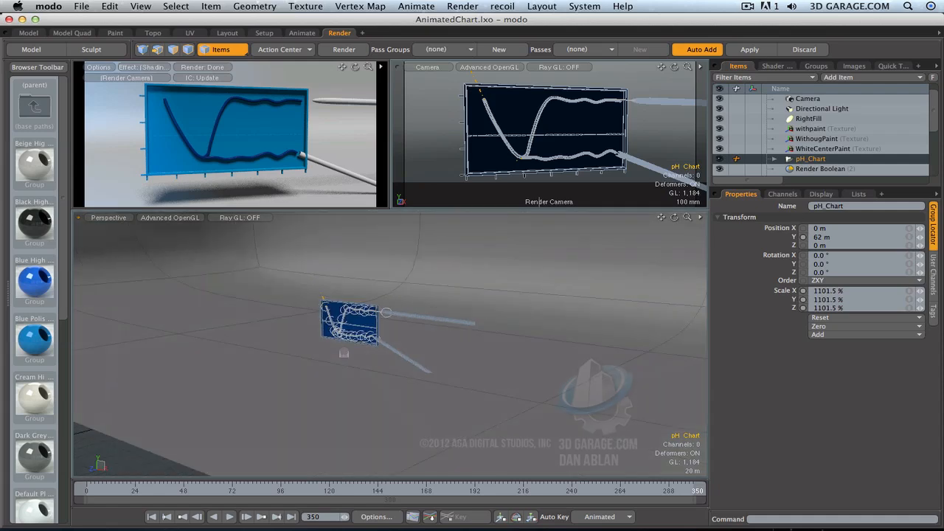
scroll(351, 333, up, 5)
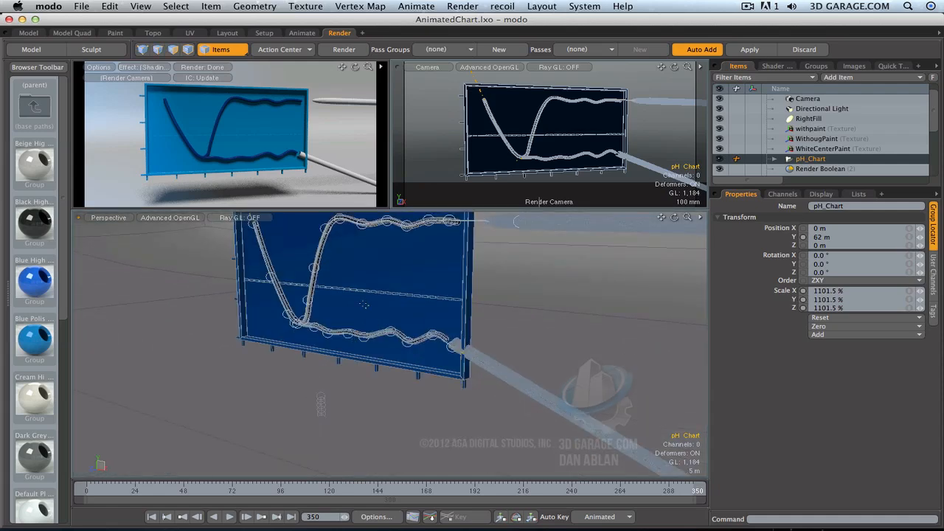
alt+drag(361, 345, 483, 271)
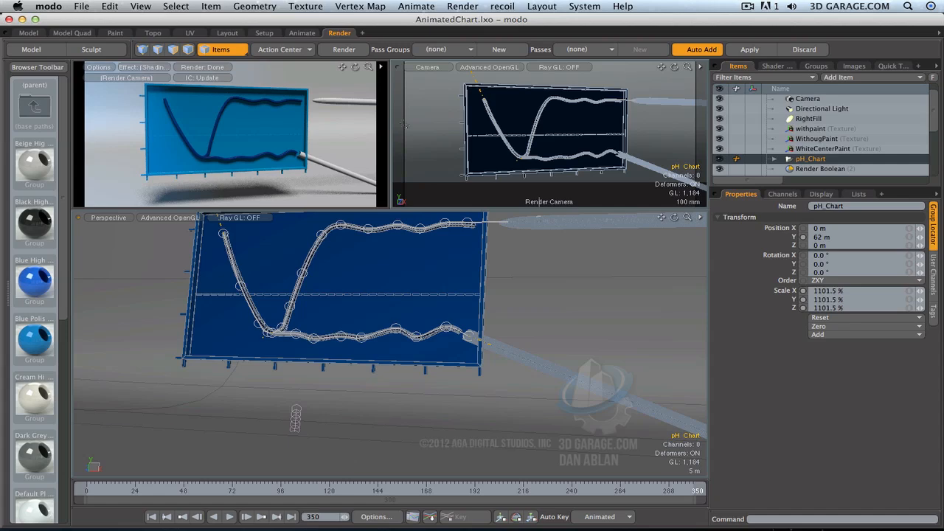
Switch to the Model layout and create a new empty scene
click(28, 33)
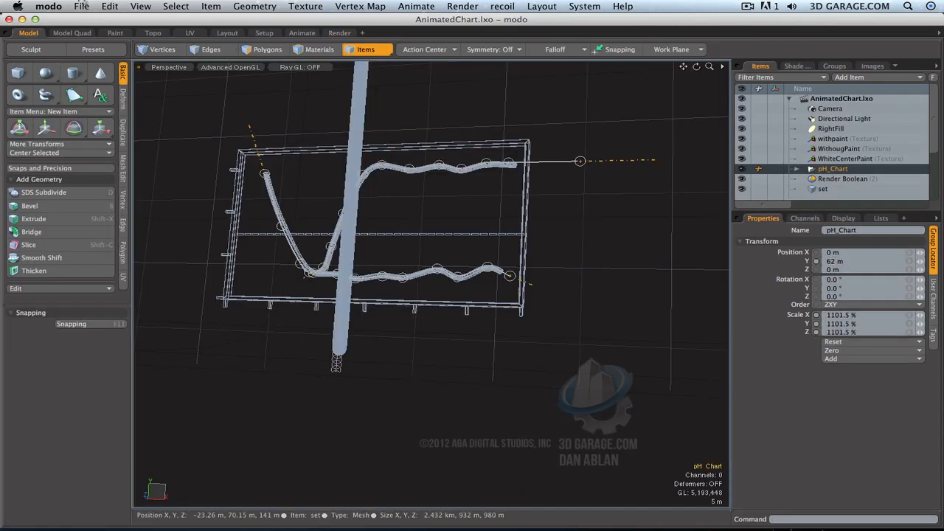
click(81, 6)
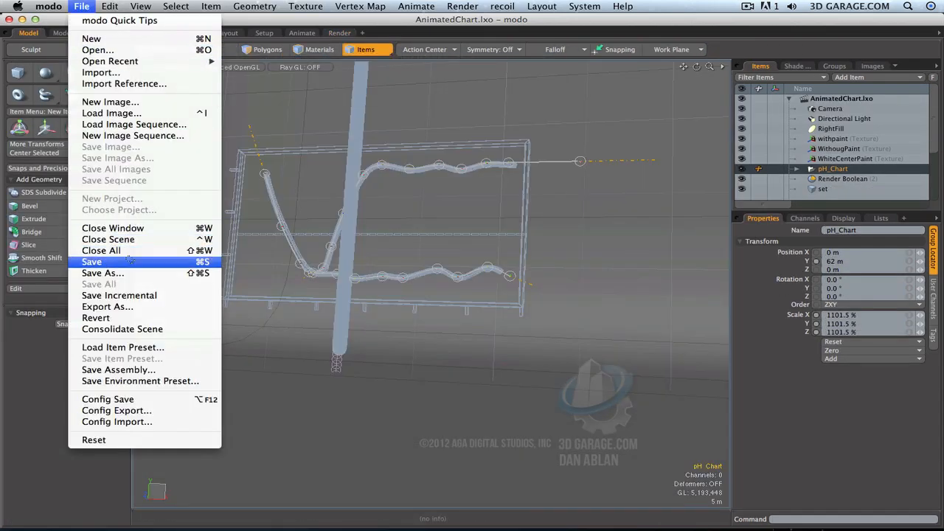
click(91, 38)
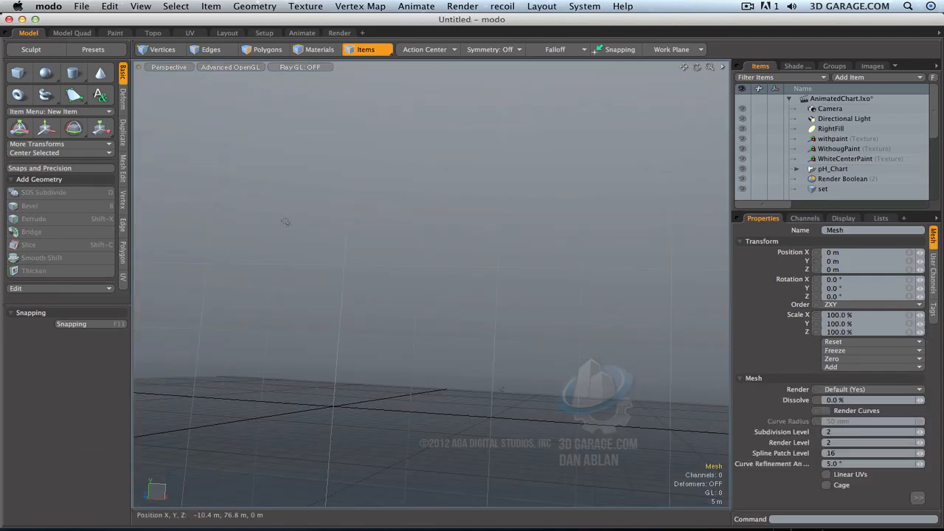
Draw a curved three-point tube ending at X 205 mm, Y -520 mm, and set its sides to 5
key(a)
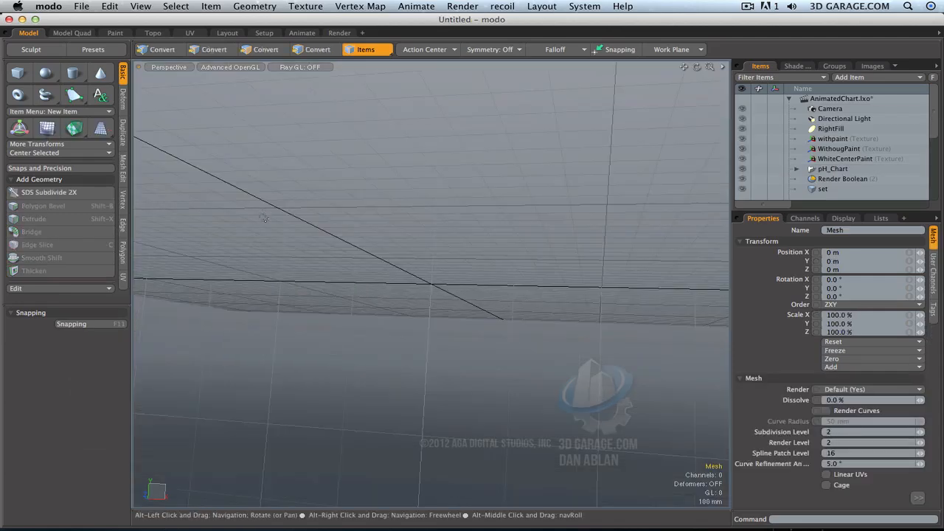
alt+drag(264, 219, 265, 265)
click(45, 94)
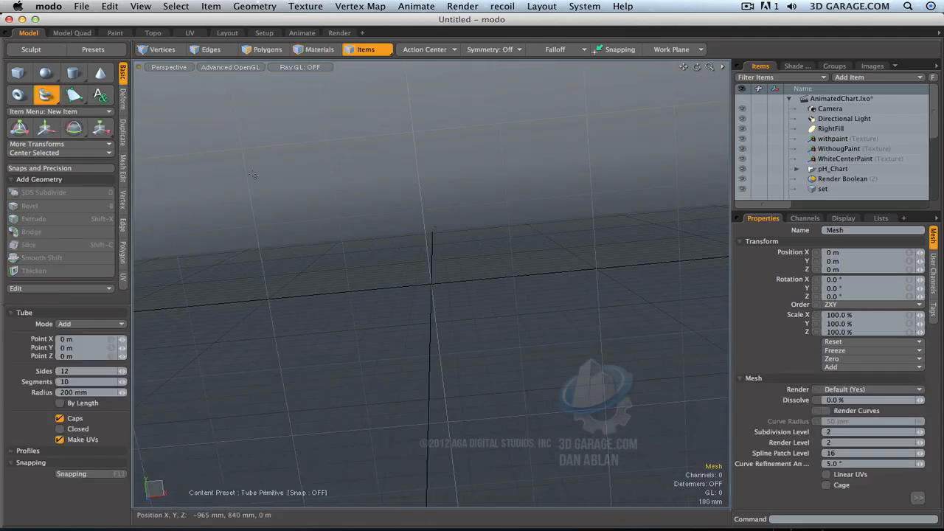
drag(218, 171, 343, 281)
click(472, 354)
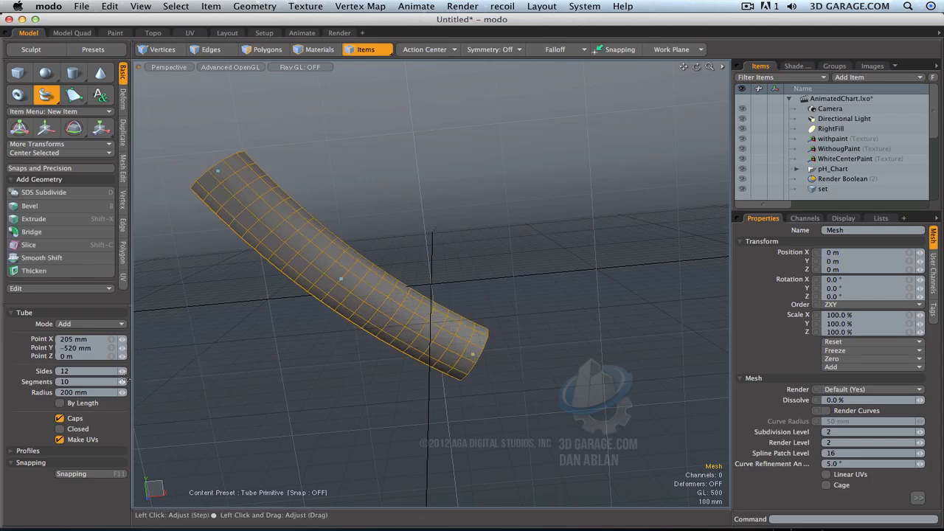
drag(123, 371, 122, 371)
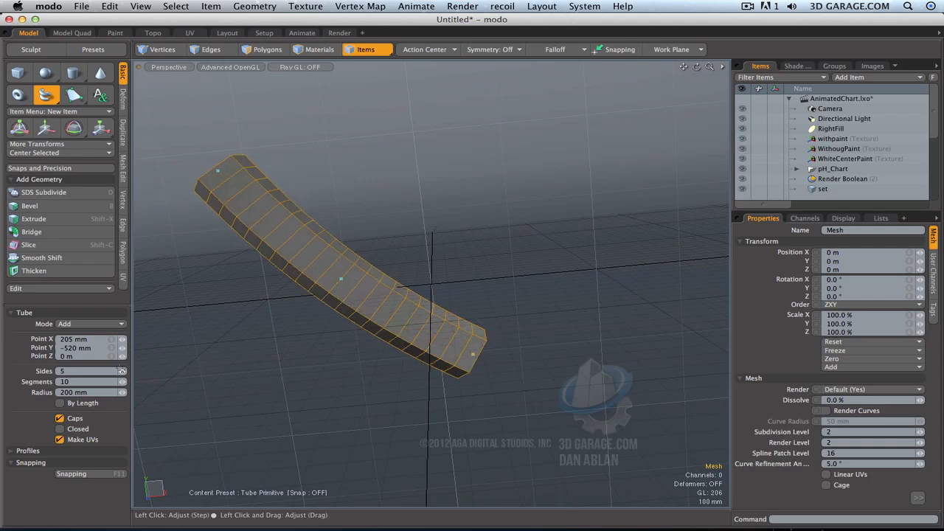
Extend the tube upward with two more points, placing the last one at X 2.99 m, Y 1.95 m
drag(710, 66, 709, 66)
click(552, 274)
click(618, 153)
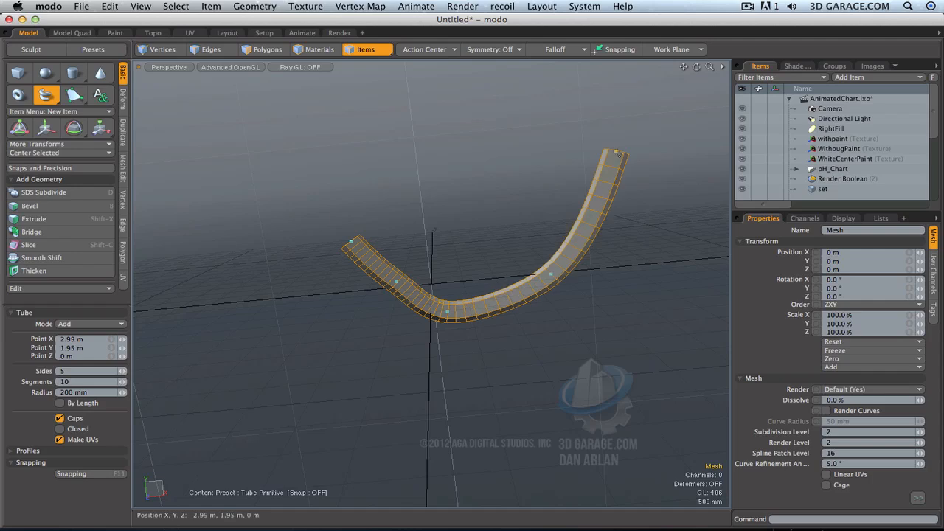
click(671, 209)
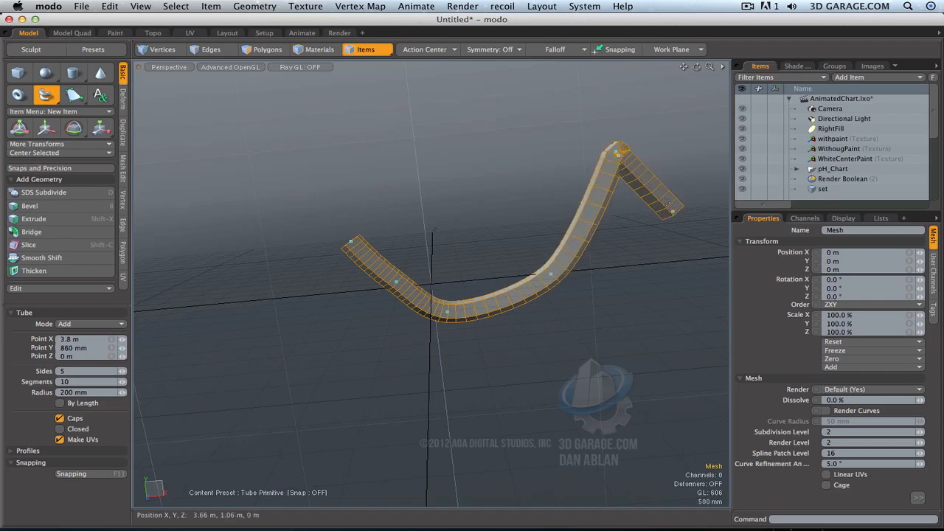
key(super+z)
key(super+z)
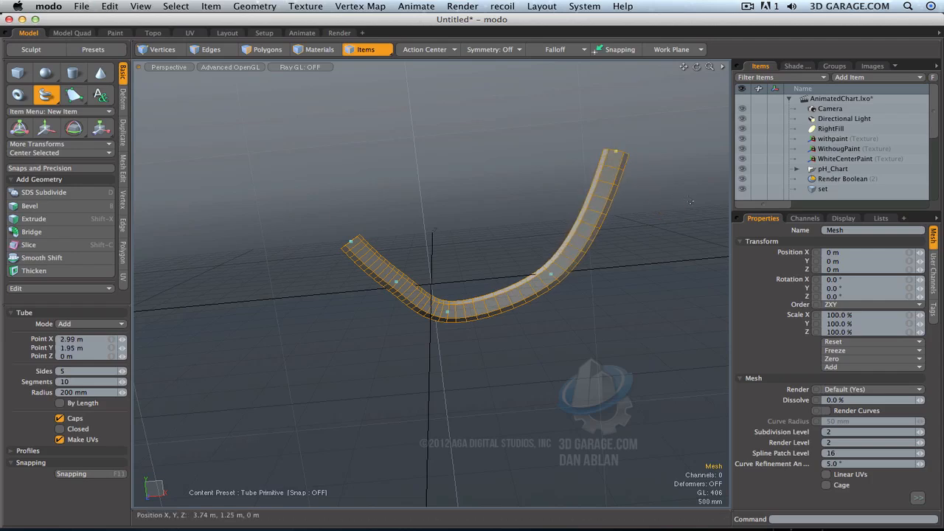
Add another point to the tube at X 4.15 m, Y 1.39 m
click(696, 180)
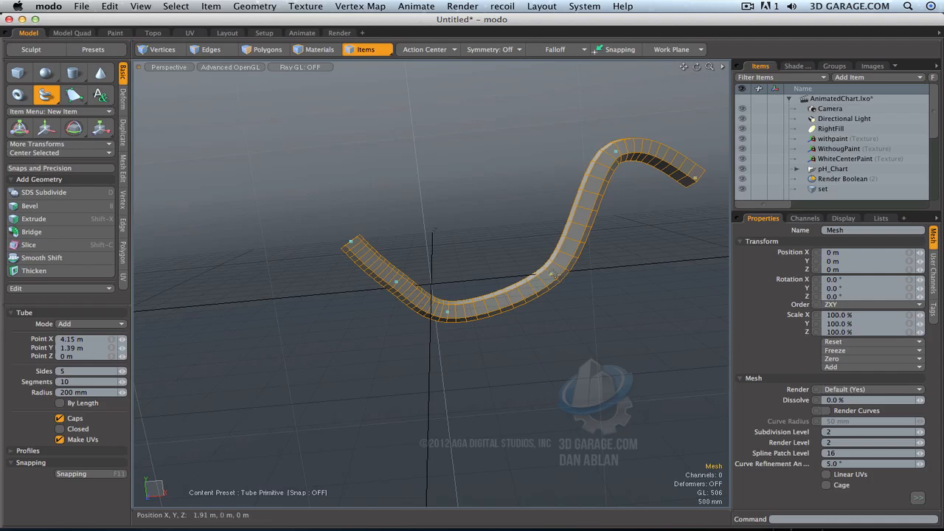
Move the tube's lower bend point to X 550 mm, Y -610 mm, then finish the tube and compare it with and without subdivision
drag(553, 275, 465, 315)
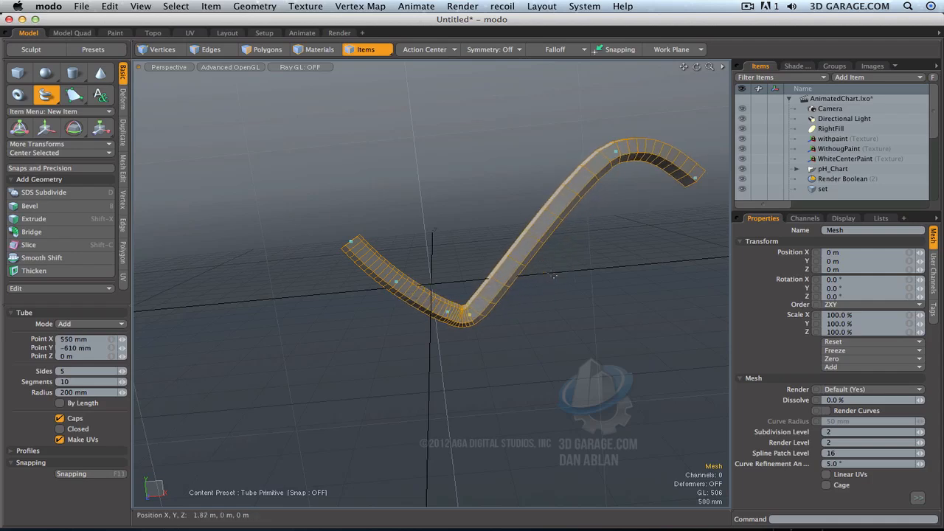
click(397, 283)
key(Escape)
key(Escape)
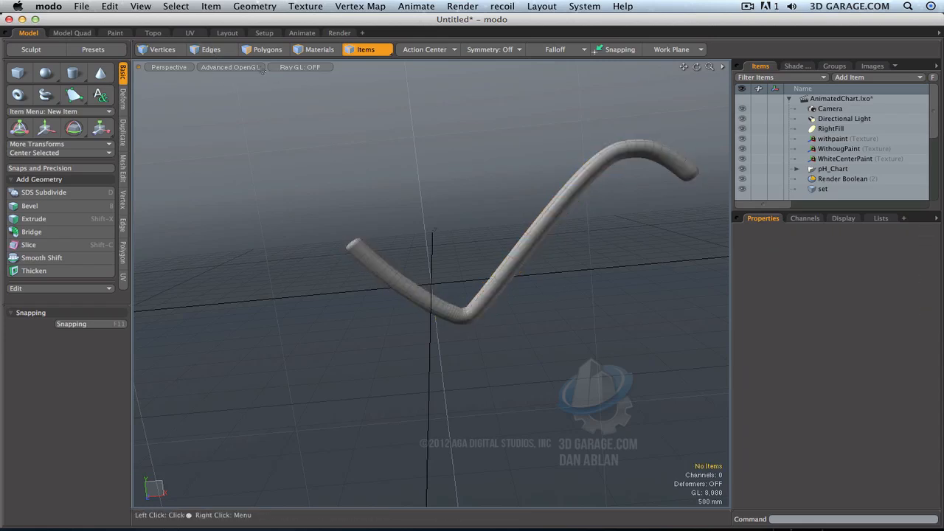
key(Tab)
key(Tab)
scroll(263, 84, up, 3)
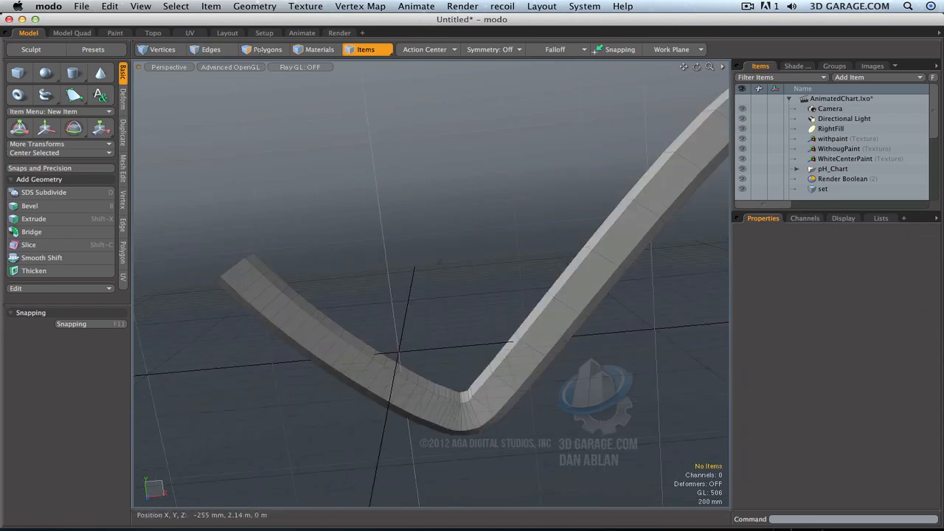
click(210, 49)
double_click(594, 292)
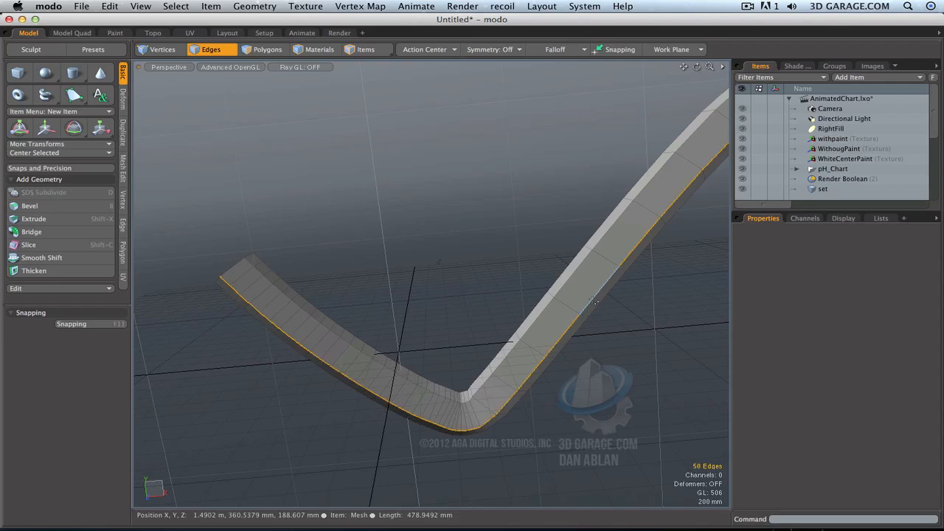
shift+double_click(561, 291)
alt+drag(561, 292, 373, 295)
shift+click(463, 284)
shift+double_click(463, 284)
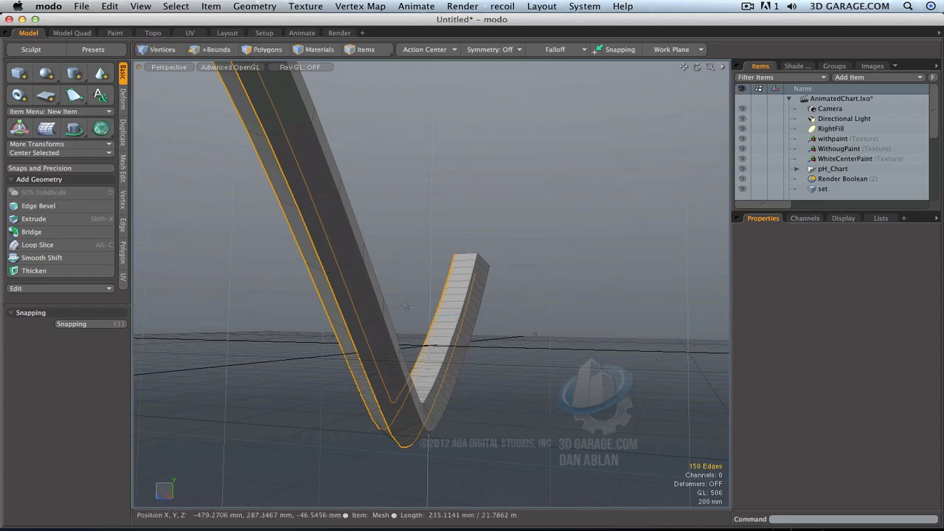
double_click(359, 244)
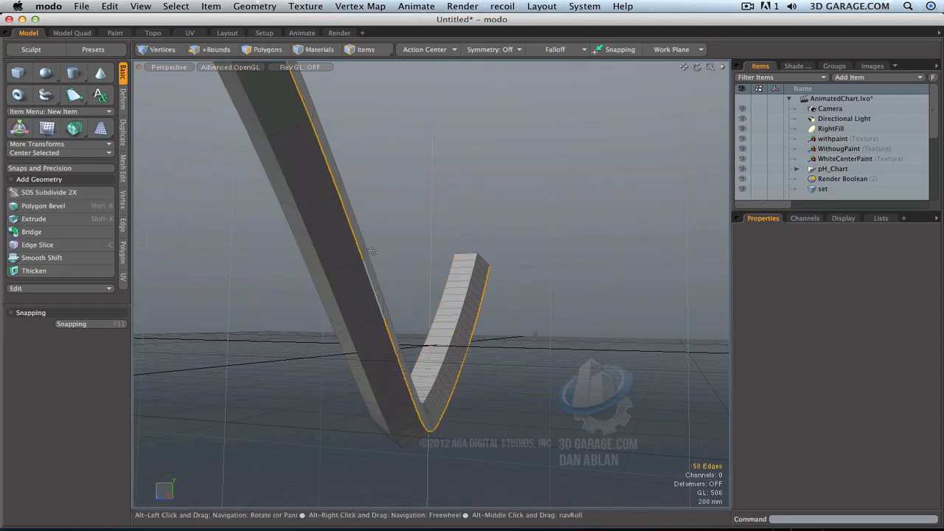
click(360, 265)
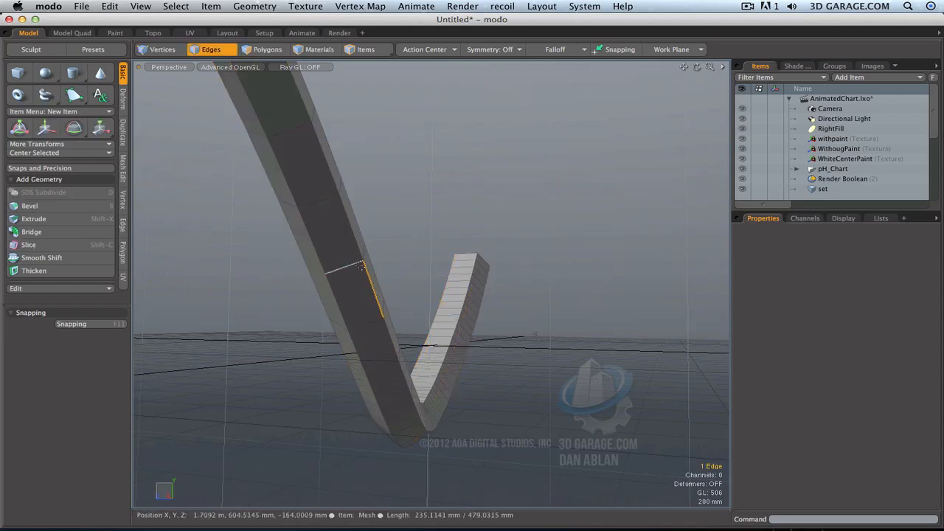
key(5)
key(Tab)
key(Tab)
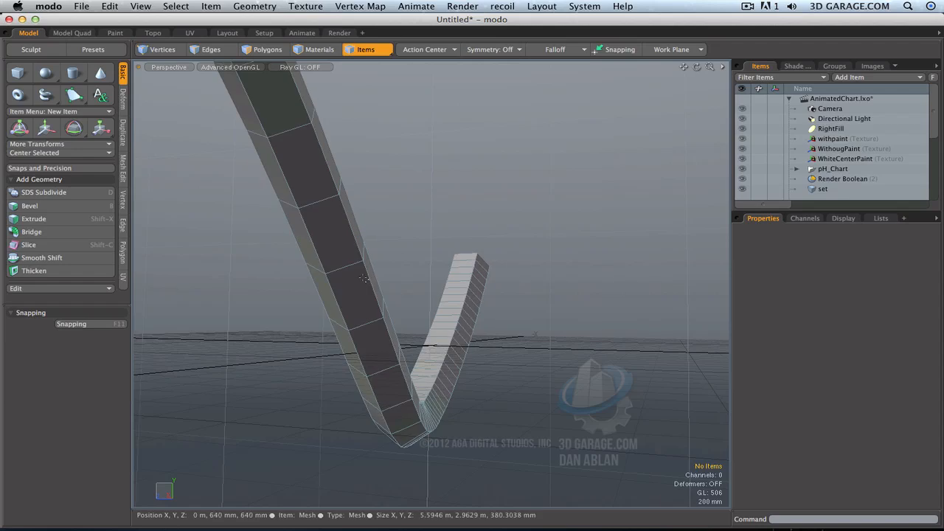
key(3)
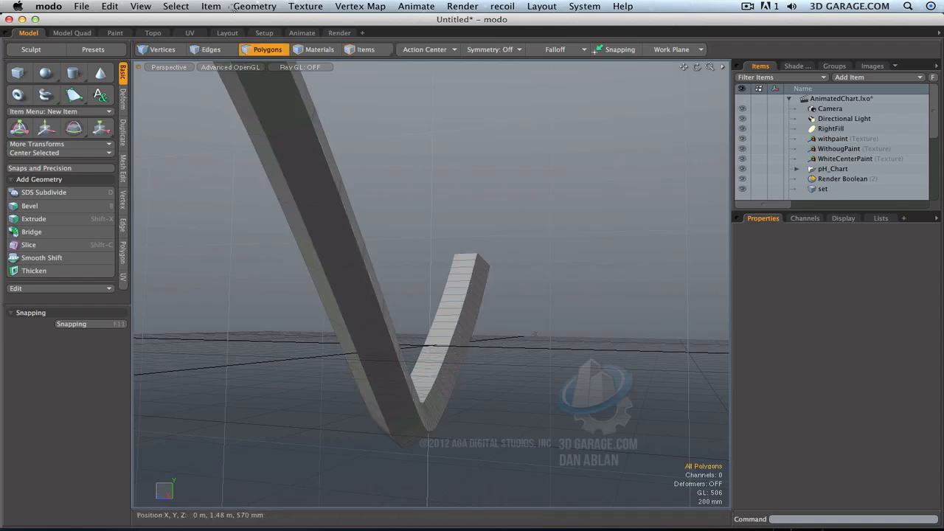
Select all five lengthwise edge loops running along the tube's corners
key(2)
shift+double_click(301, 206)
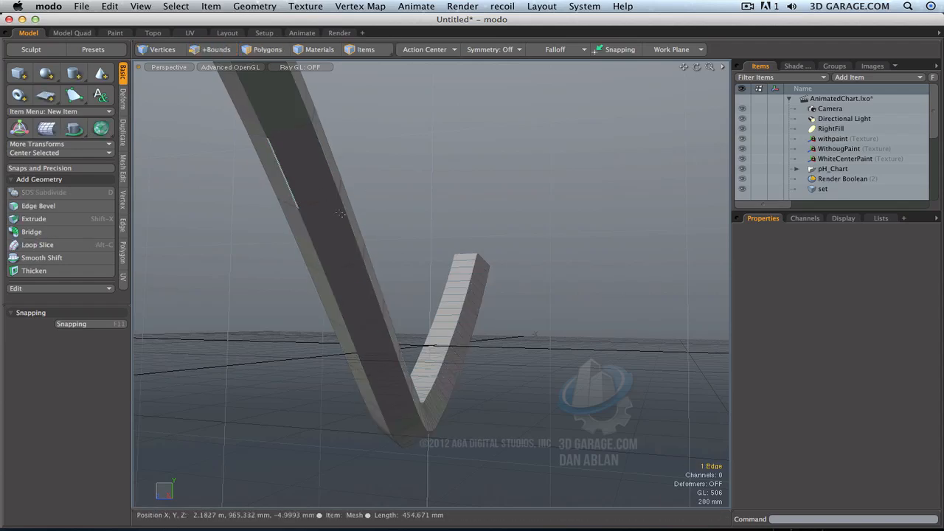
shift+double_click(357, 218)
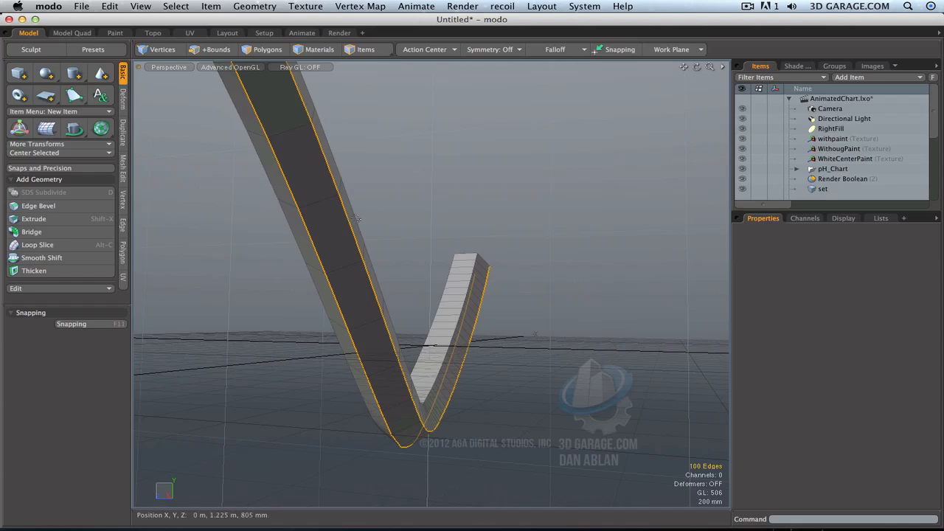
shift+double_click(295, 241)
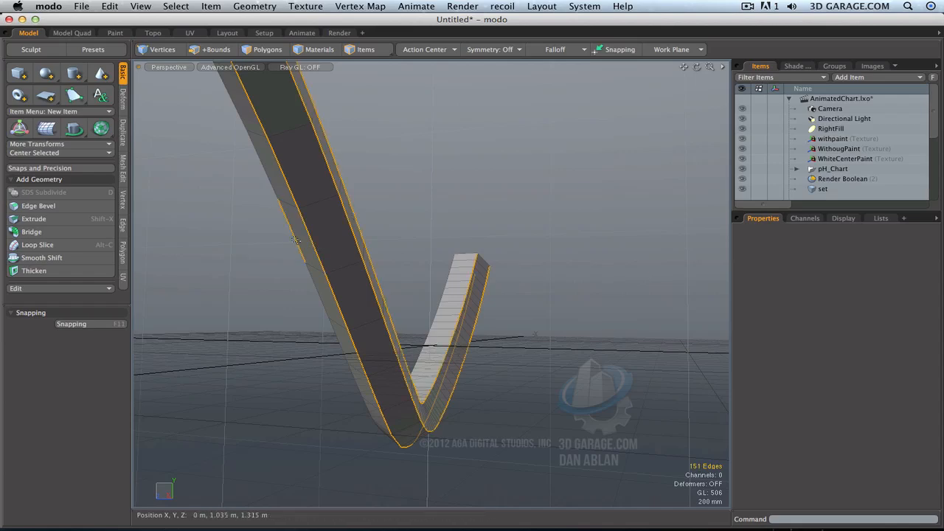
alt+drag(322, 263, 518, 282)
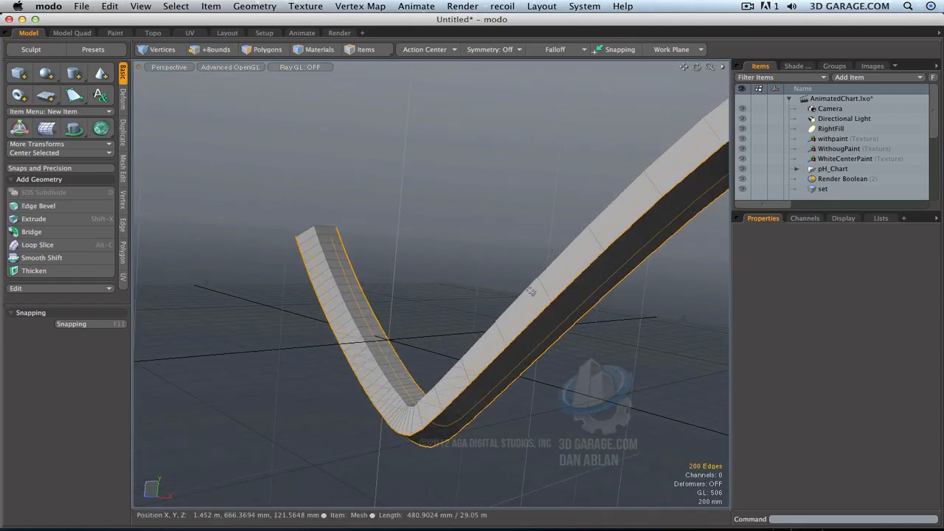
shift+double_click(531, 290)
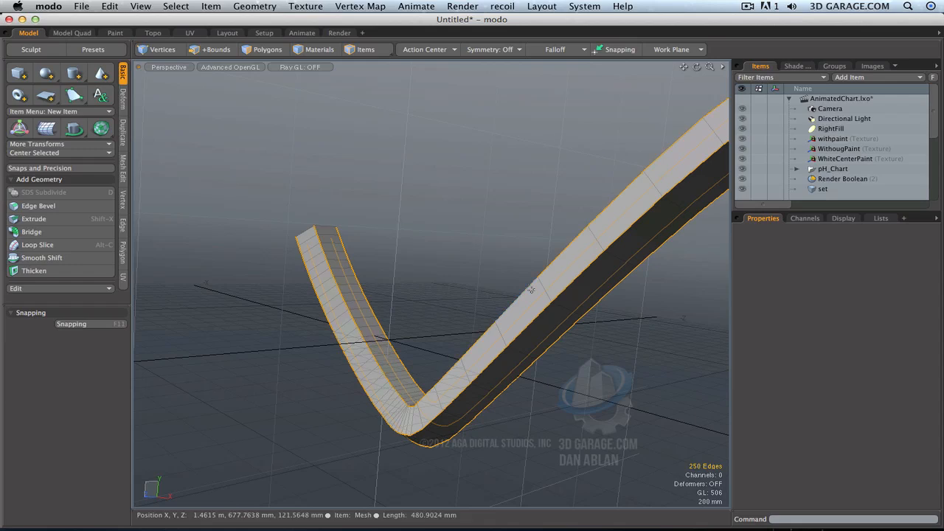
Bevel the selected lengthwise edge loops with an inset of 24 mm
key(b)
drag(537, 292, 537, 292)
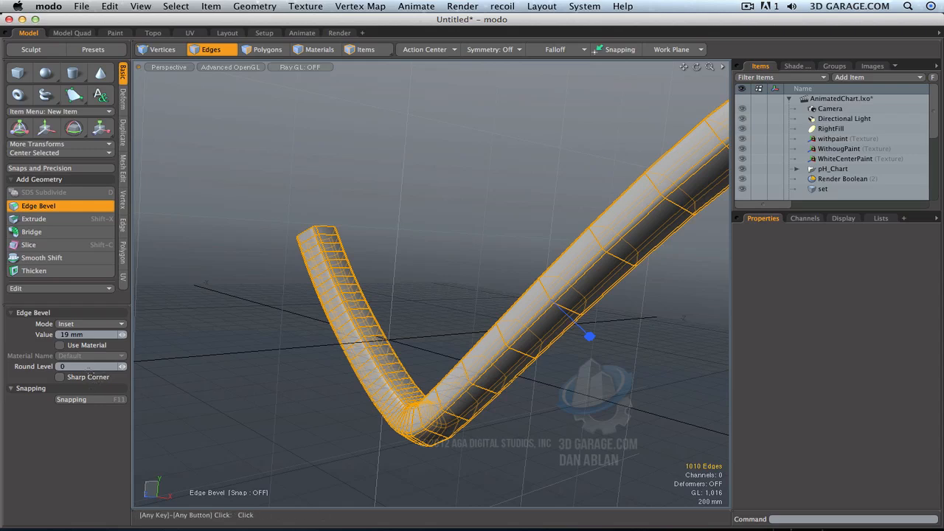
drag(76, 304, 76, 312)
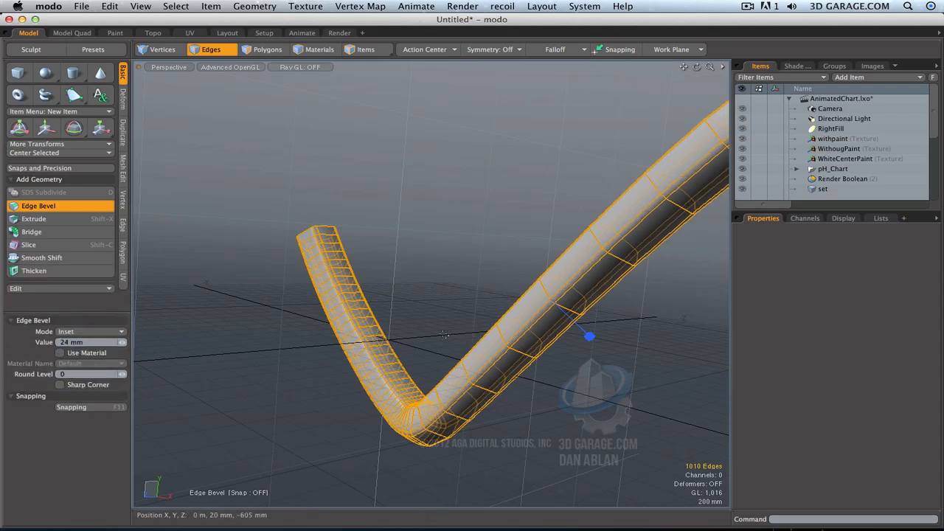
key(space)
Return to the AnimatedChart scene and examine the chart frame, its tube lines and the circles along their paths up close
click(453, 254)
alt+drag(453, 255, 590, 218)
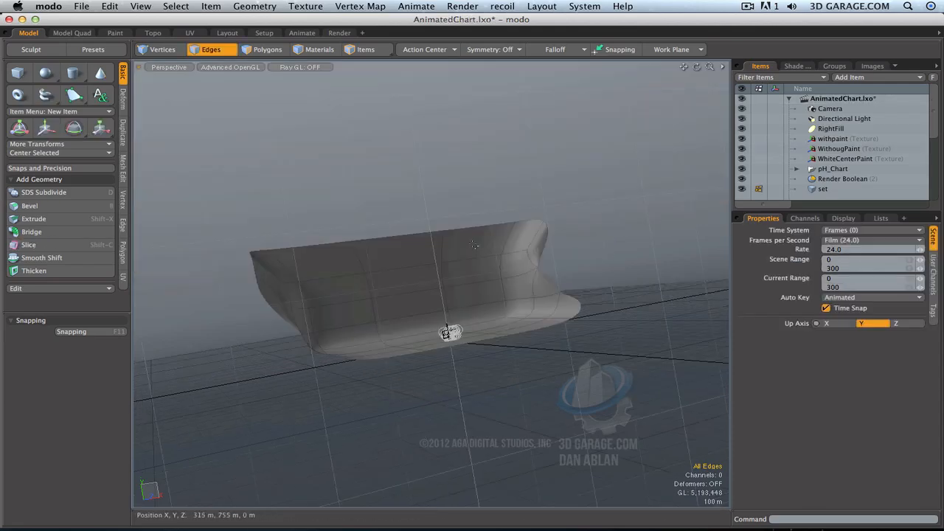
scroll(452, 320, up, 10)
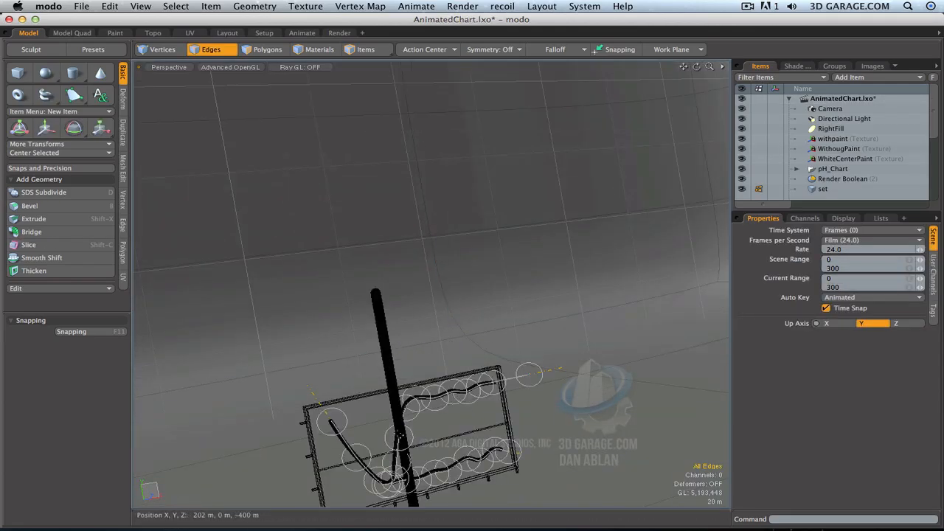
scroll(459, 303, down, 5)
scroll(460, 298, up, 5)
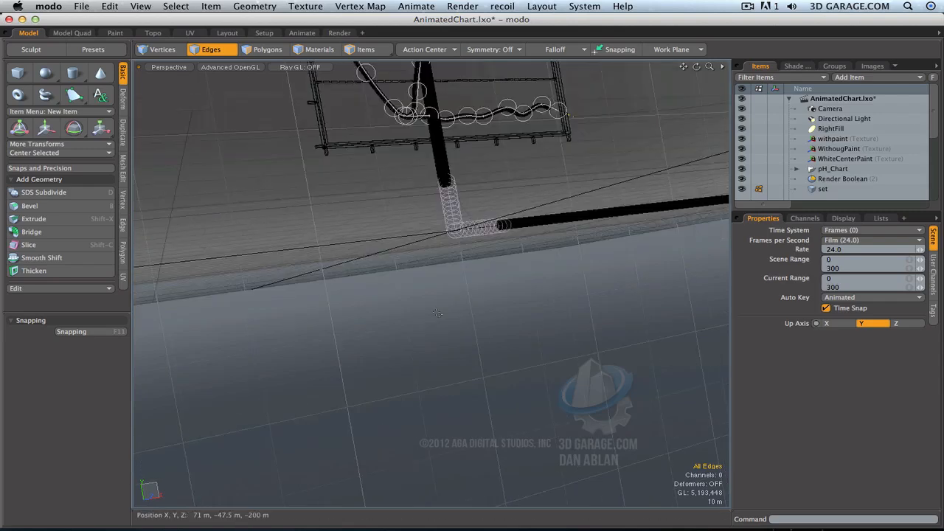
scroll(462, 295, down, 5)
drag(684, 67, 732, 69)
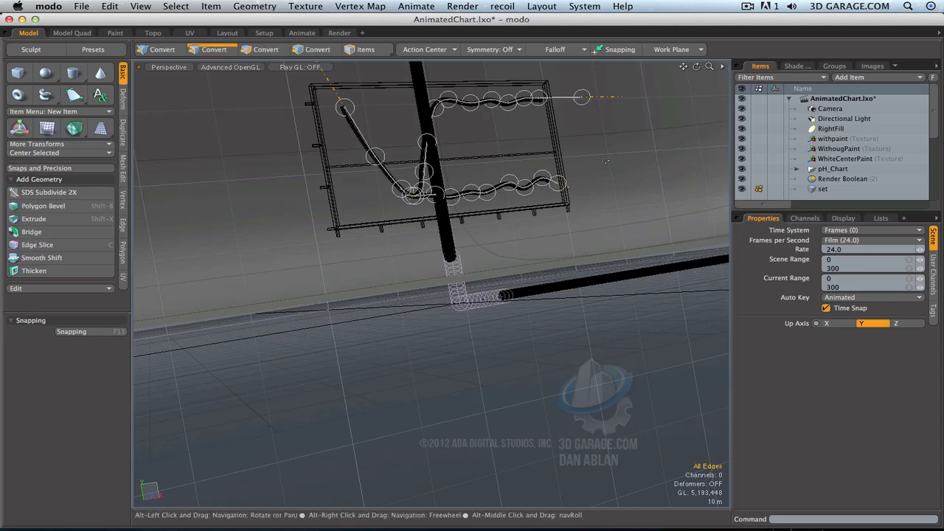
alt+drag(456, 179, 430, 201)
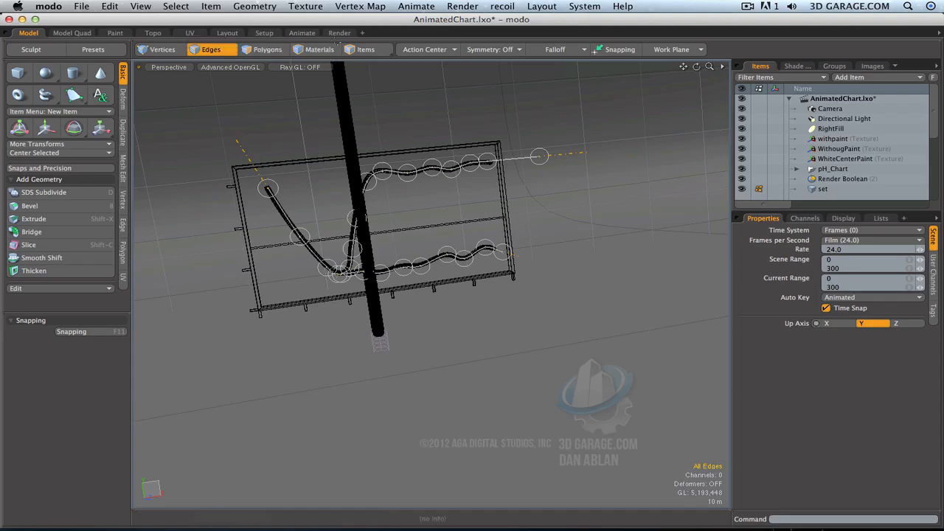
Switch to the Animate layout and scrub the chart animation between frames 125, 49, 66 and 94 to examine the tubes' motion
click(302, 32)
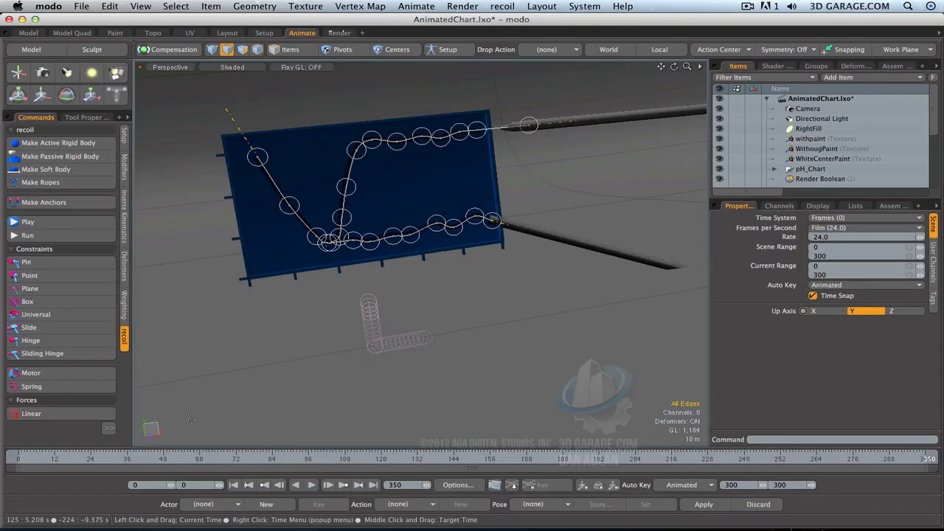
click(396, 458)
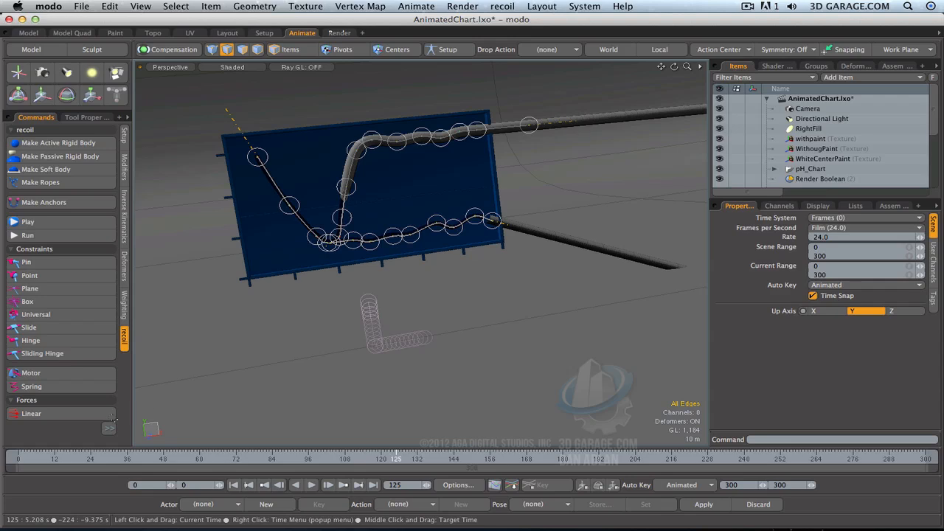
click(165, 458)
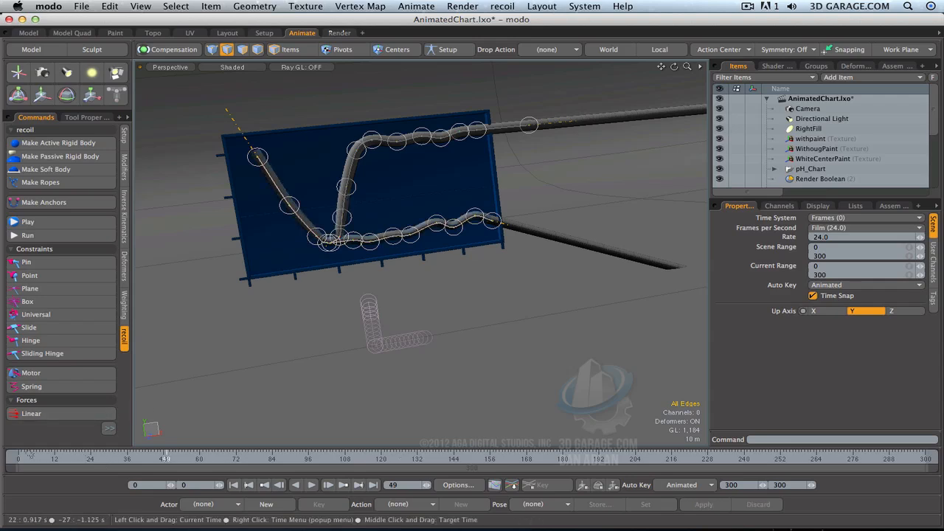
click(87, 458)
drag(4, 449, 6, 449)
click(111, 464)
click(126, 468)
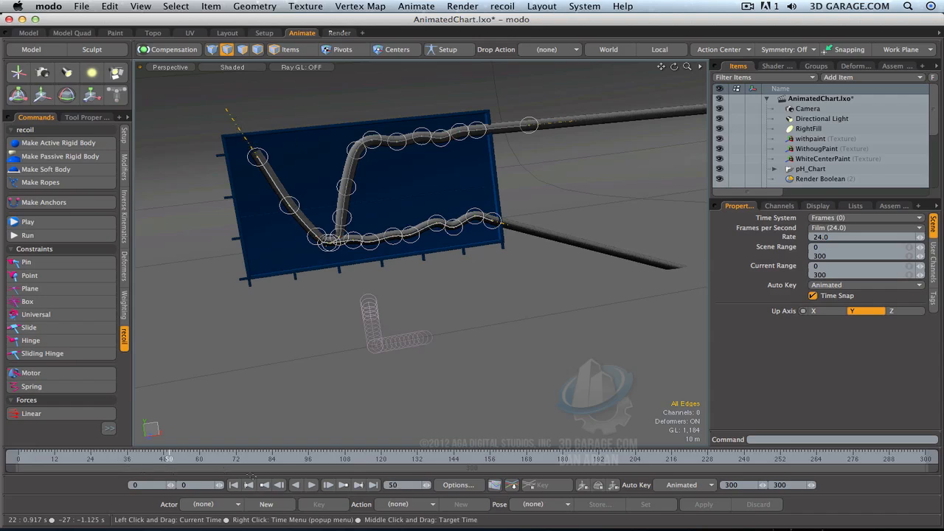
click(218, 462)
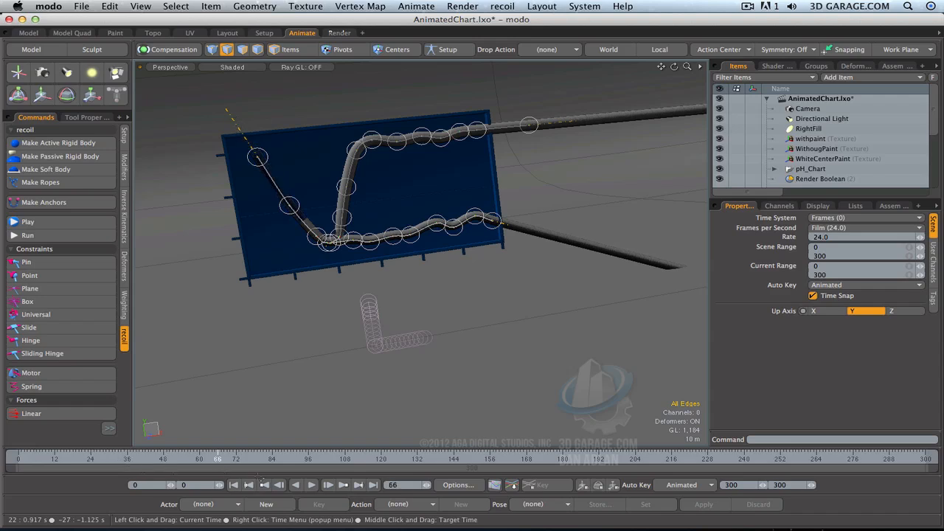
drag(262, 481, 306, 484)
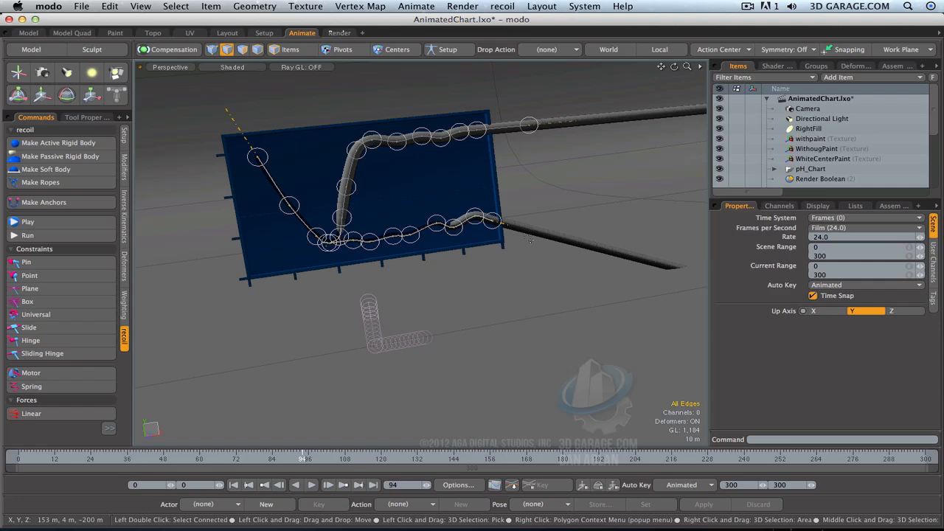
Switch to the Render layout and enlarge the perspective viewport slightly to examine the chart's preview render
click(340, 32)
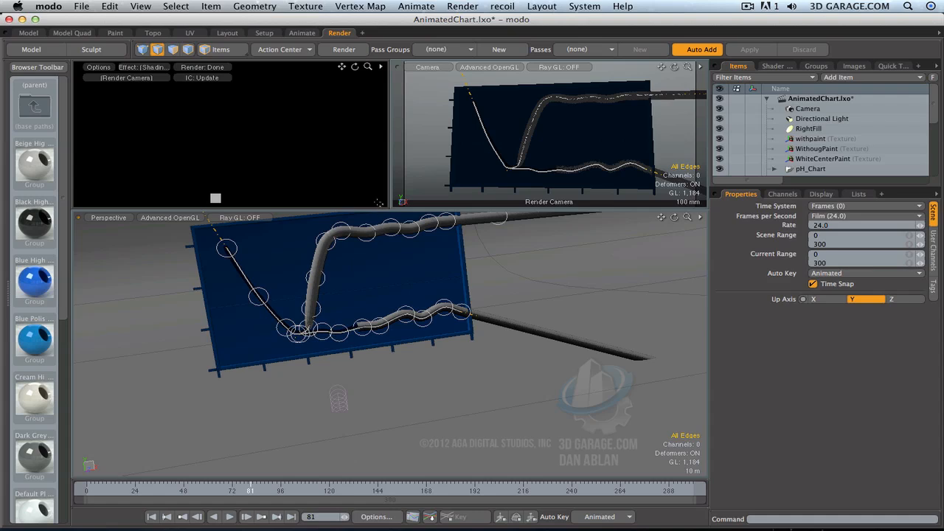
drag(392, 209, 393, 198)
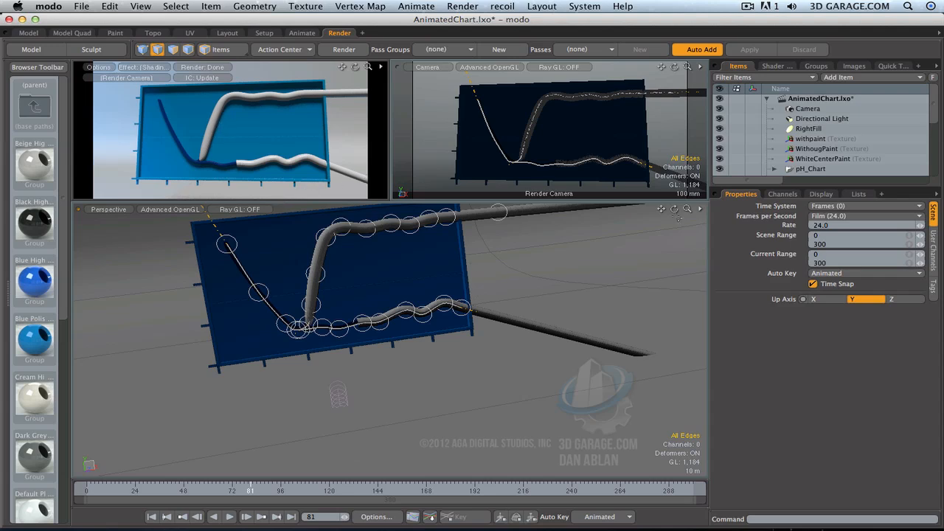
drag(839, 187, 840, 249)
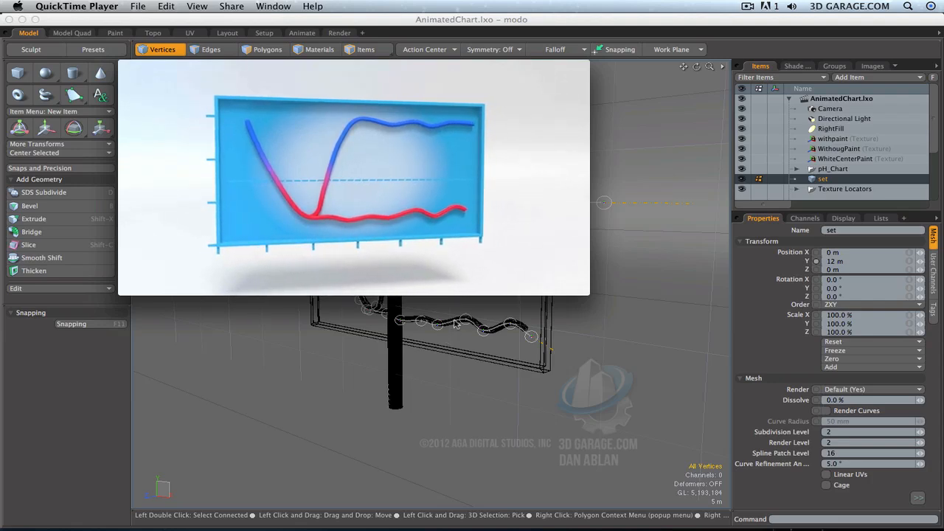
Scrub through the rendered Chart1.mov movie in QuickTime Player, then close it
mouse_move(441, 267)
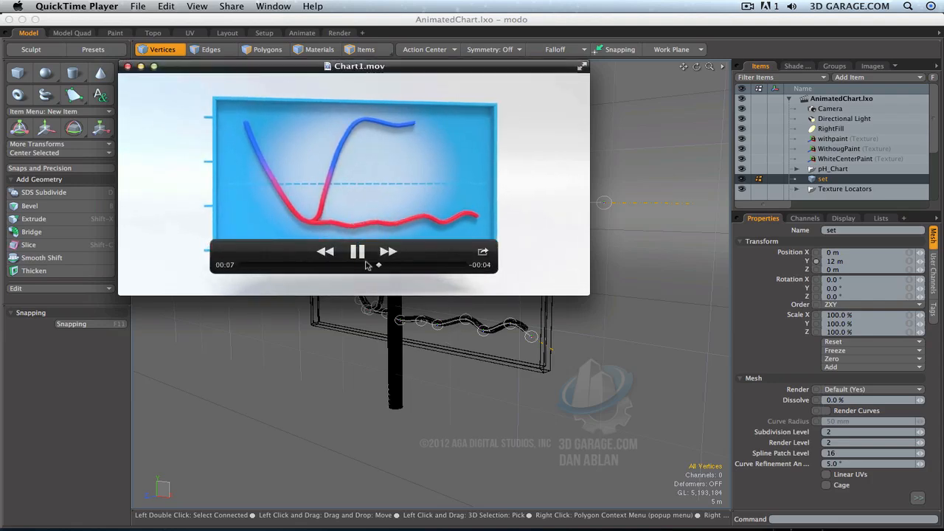
mouse_move(258, 259)
mouse_down()
mouse_move(413, 267)
mouse_move(294, 278)
mouse_move(276, 268)
mouse_move(434, 267)
mouse_up()
click(127, 66)
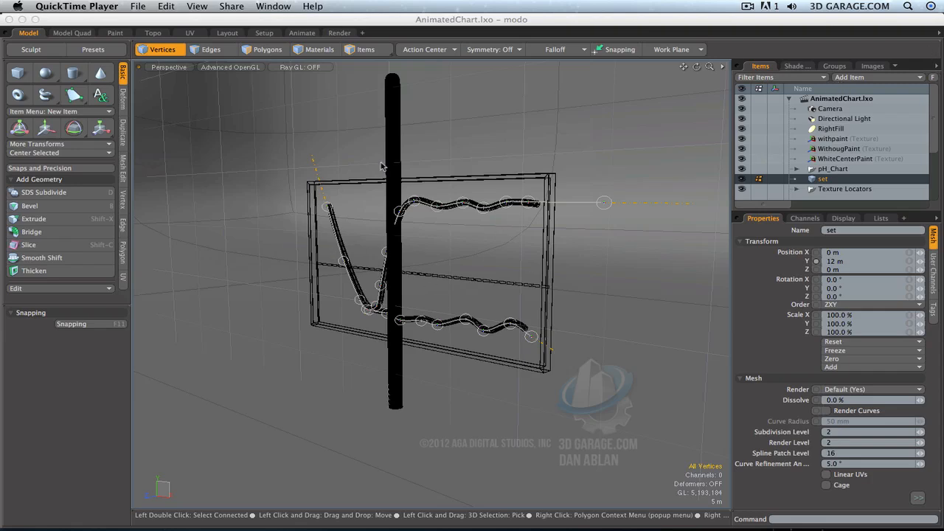
Bring modo to the front and create a new empty scene
click(140, 15)
click(79, 6)
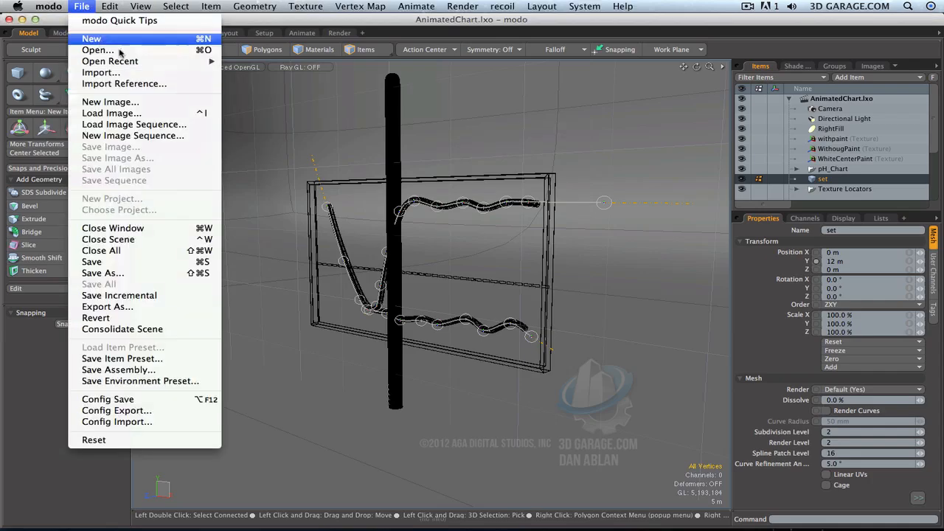
click(95, 37)
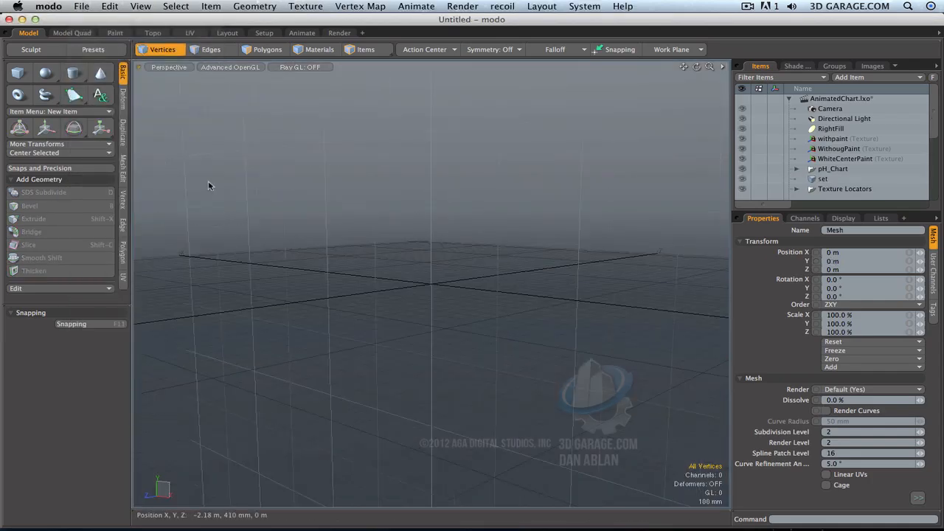
Draw a thin cylinder along the X axis, with a radius of about 95 mm and a length of about 2.06 m
click(76, 73)
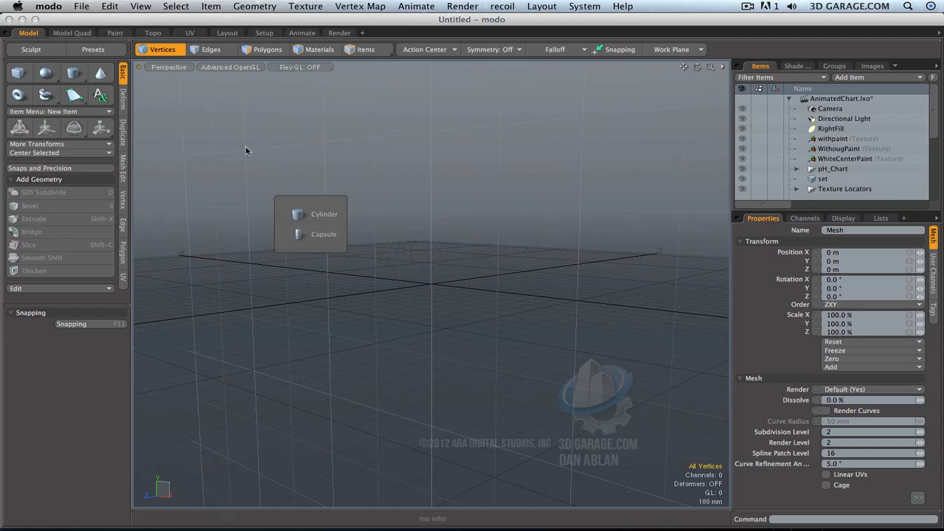
click(246, 150)
click(73, 72)
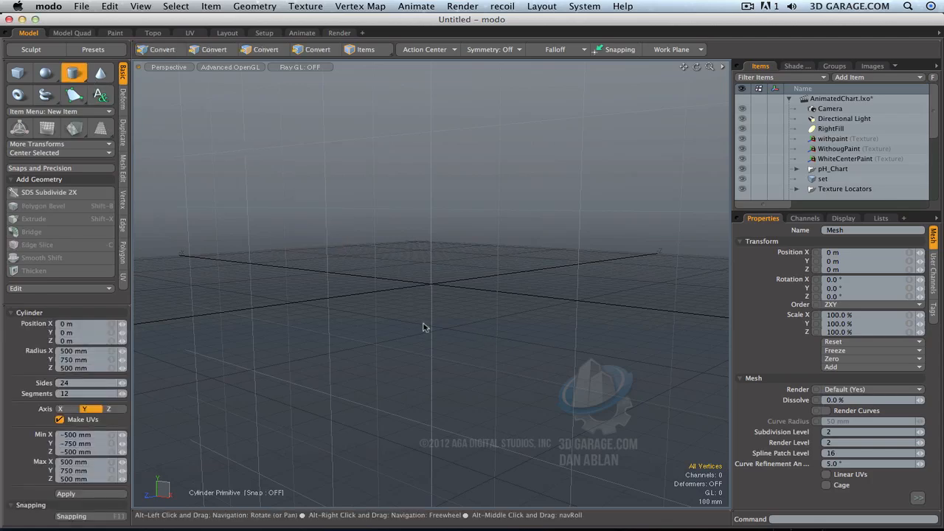
mouse_move(397, 364)
alt+mouse_down()
mouse_move(230, 333)
mouse_move(569, 314)
alt+mouse_up()
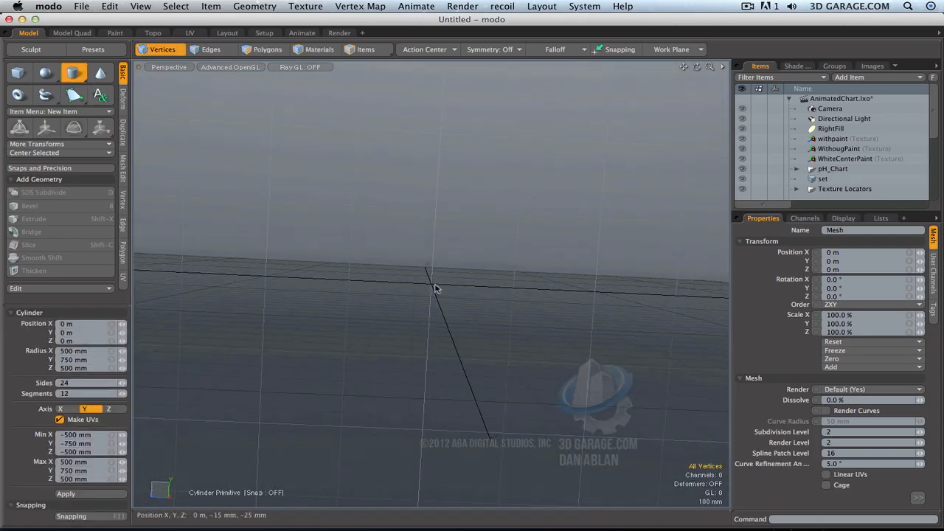
mouse_move(435, 286)
mouse_down()
mouse_move(493, 343)
mouse_move(573, 329)
mouse_up()
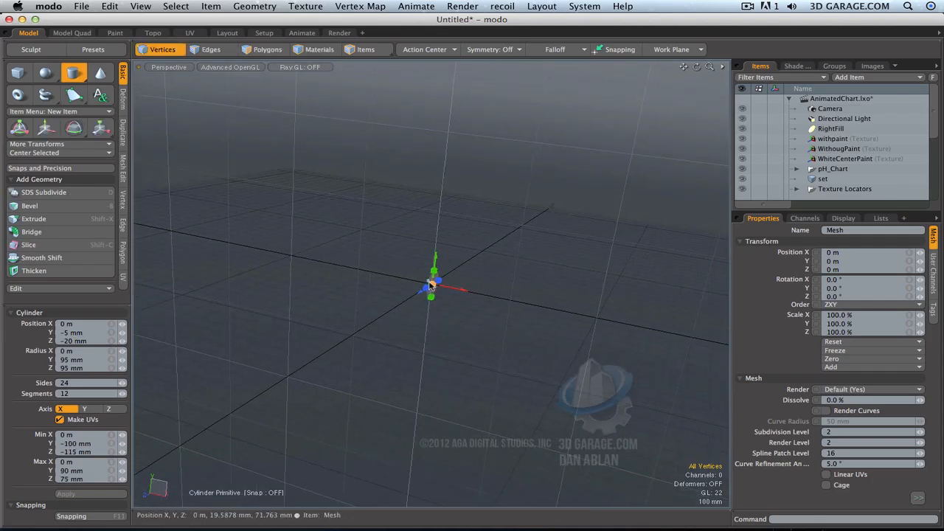
drag(432, 284, 165, 226)
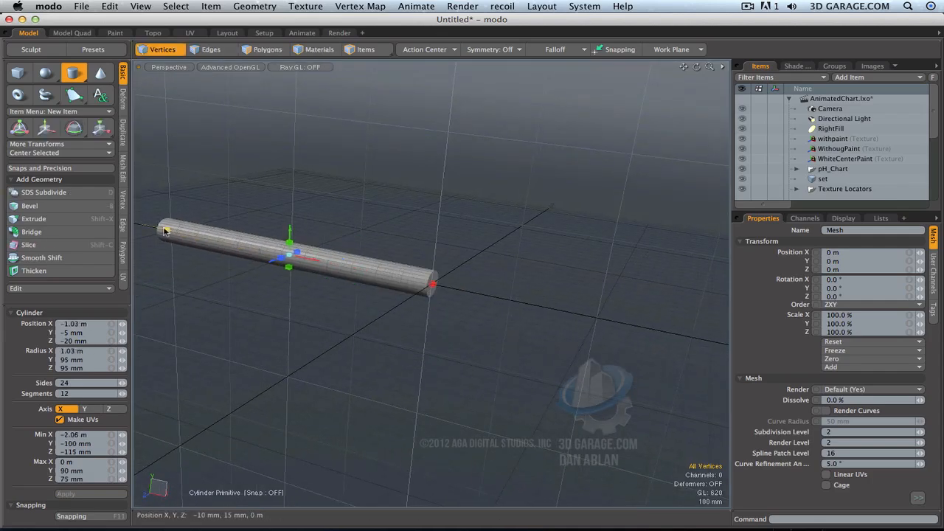
key(q)
Center the cylinder at the origin on all axes
scroll(300, 315, up, 3)
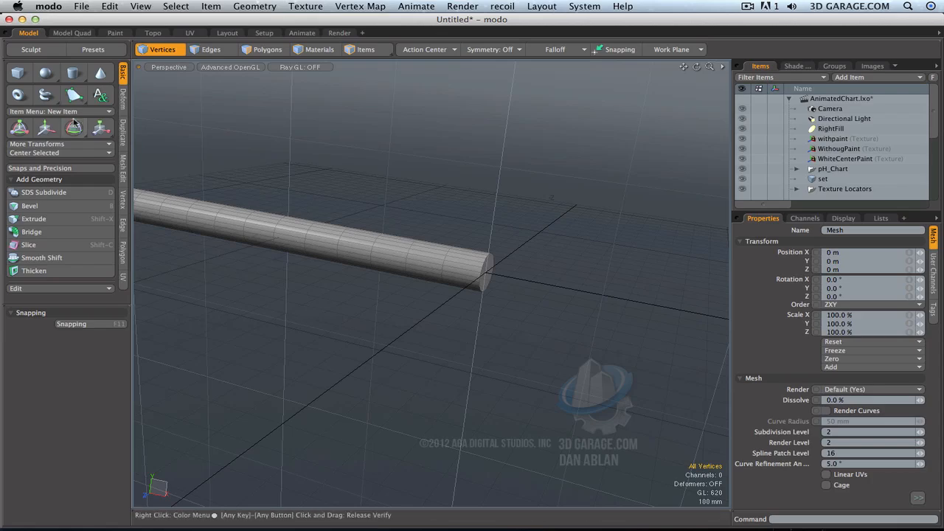
click(91, 152)
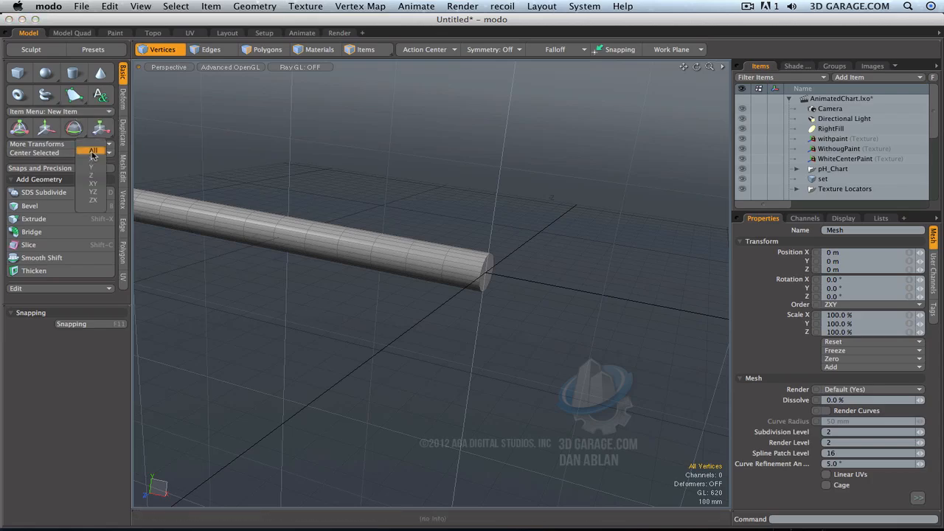
scroll(395, 341, down, 3)
alt+drag(394, 341, 624, 199)
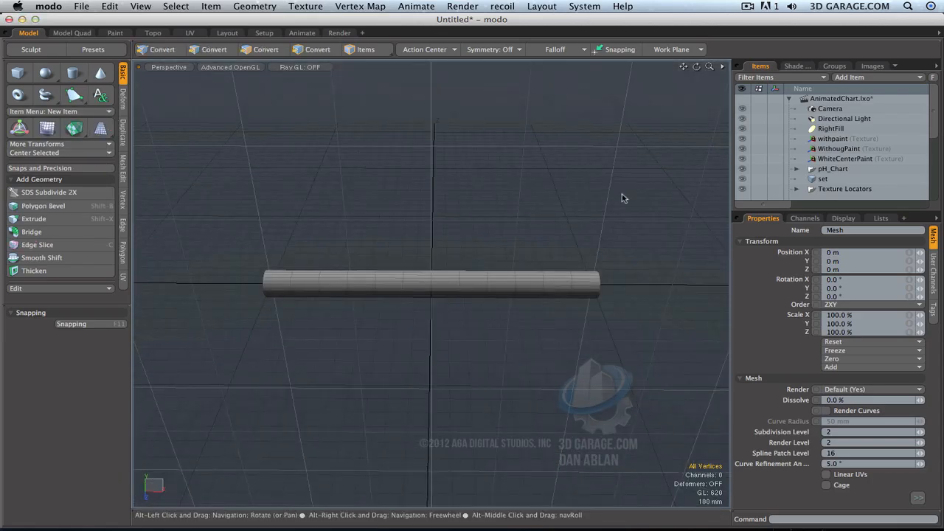
right_click(543, 282)
mouse_move(555, 408)
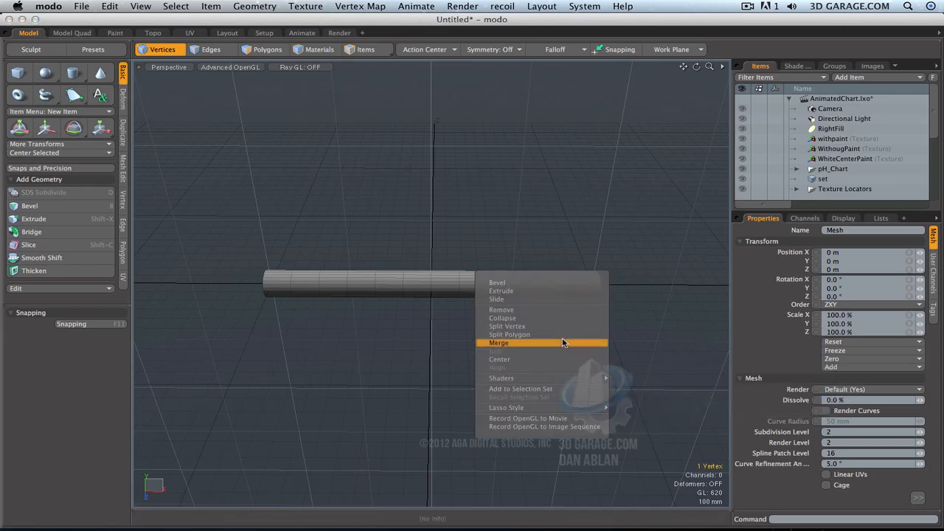
click(633, 248)
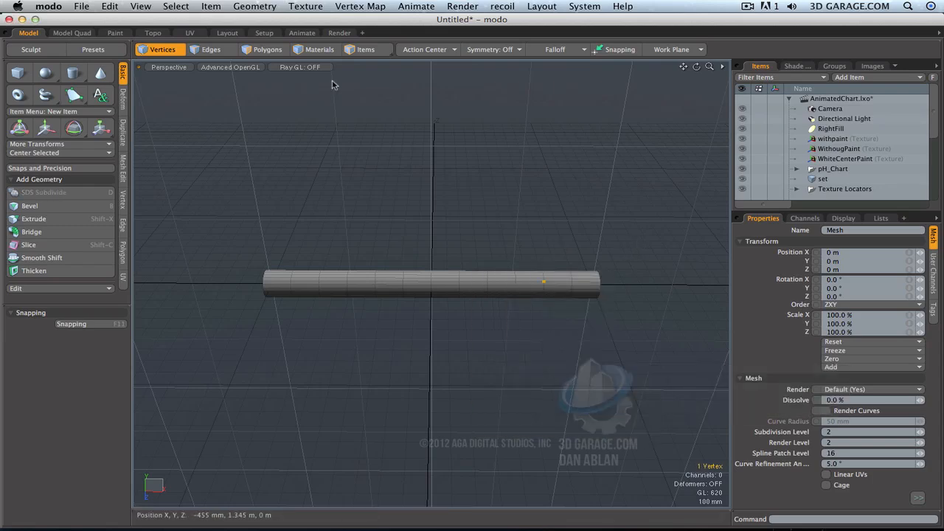
Add a Spline Effector deformer to the cylinder mesh, running 2 m along the X axis with six locators
click(365, 50)
scroll(834, 138, down, 5)
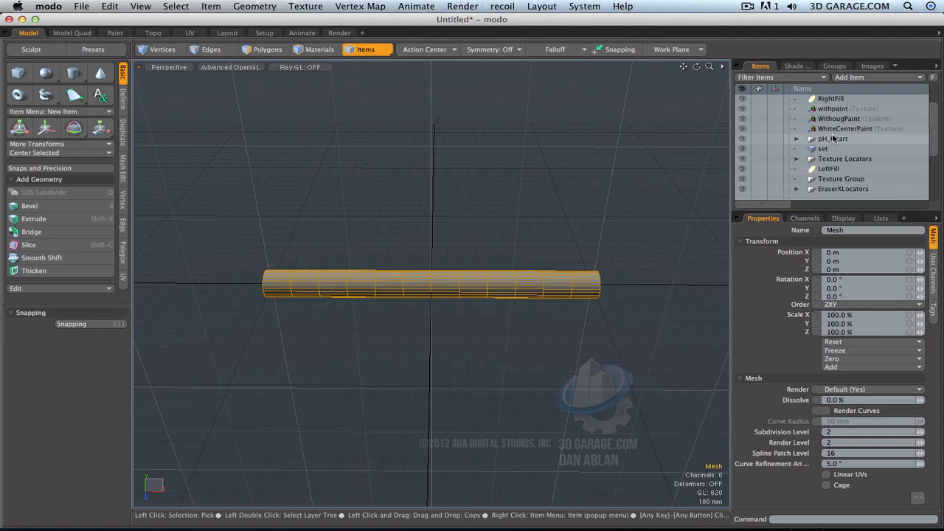
right_click(833, 170)
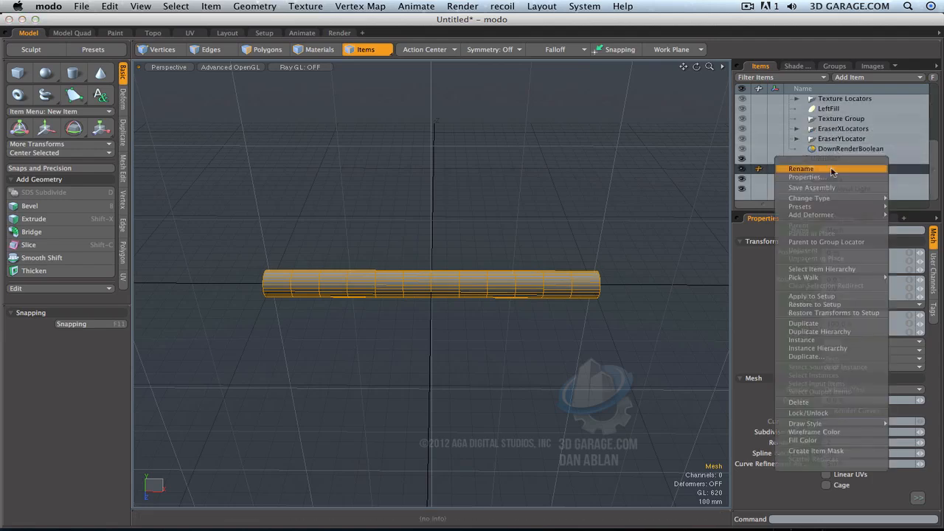
mouse_move(847, 219)
mouse_move(905, 216)
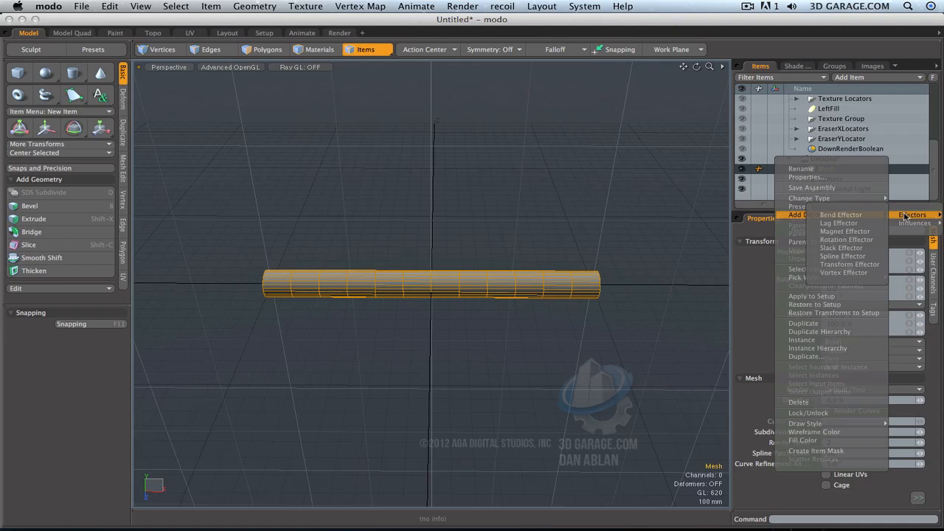
click(865, 257)
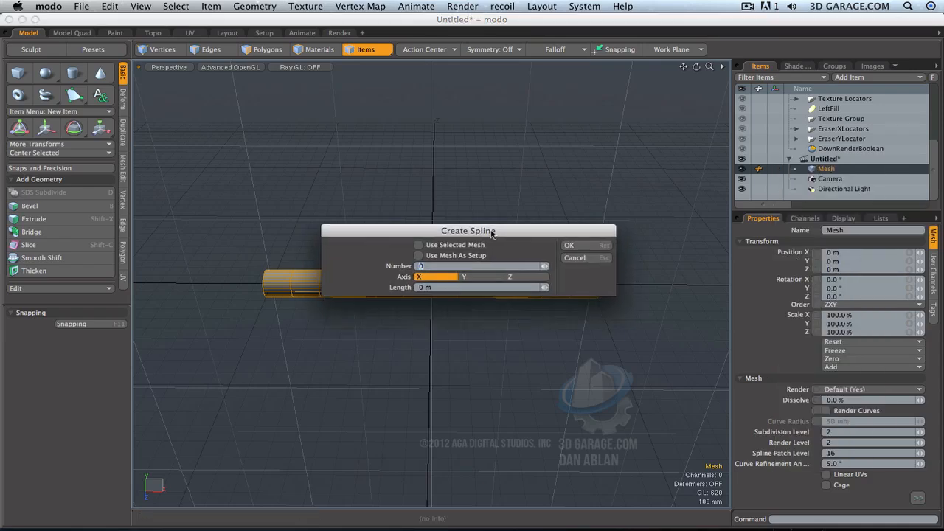
drag(491, 231, 445, 178)
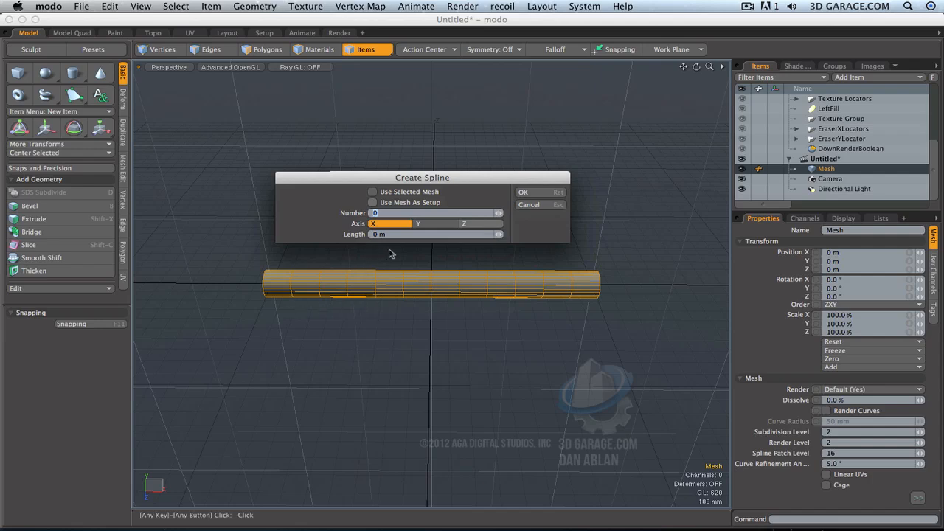
drag(396, 234, 355, 228)
text(2)
key(Tab)
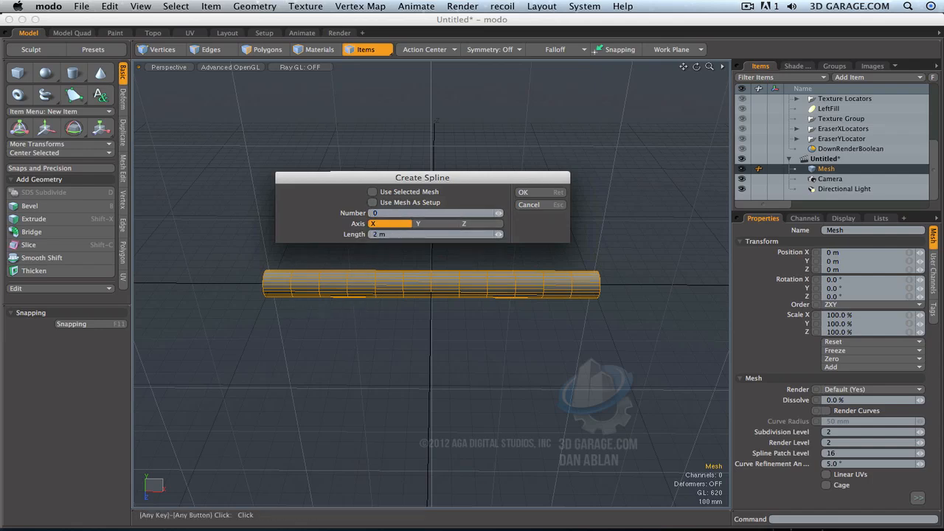
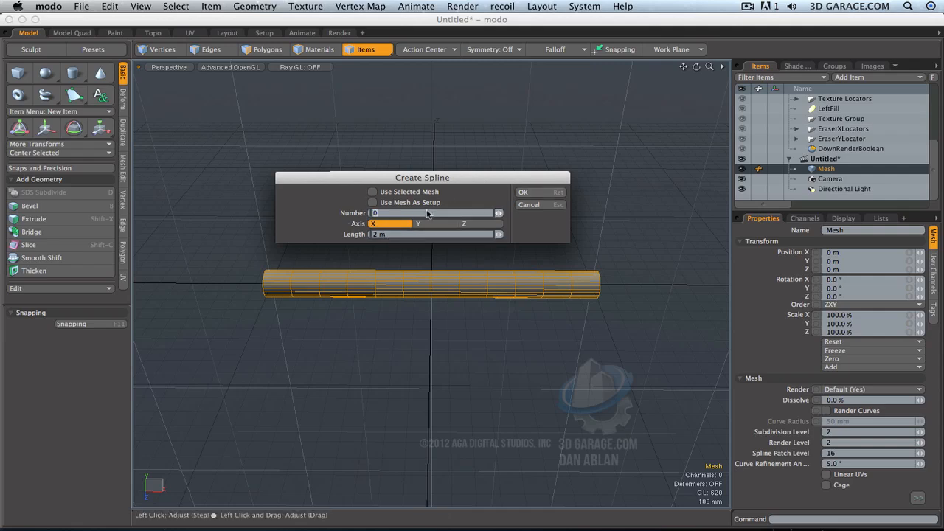
click(533, 193)
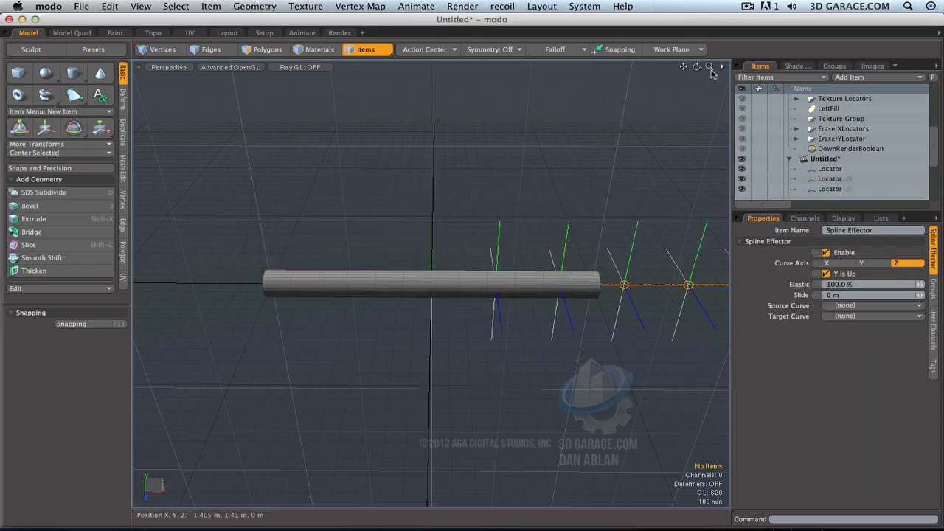
Move the spline's outermost locator, Locator (6), about 380 mm along Z
drag(709, 67, 714, 68)
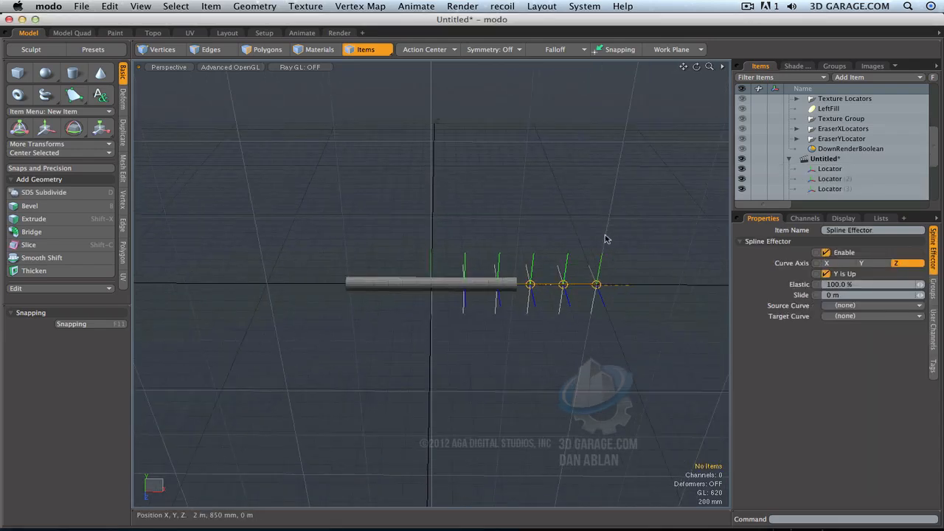
click(599, 284)
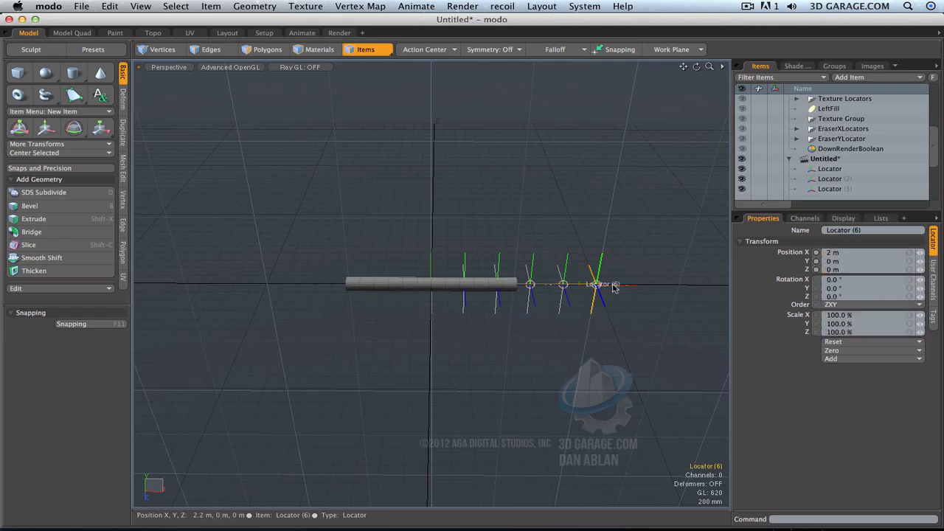
click(829, 169)
scroll(863, 184, down, 3)
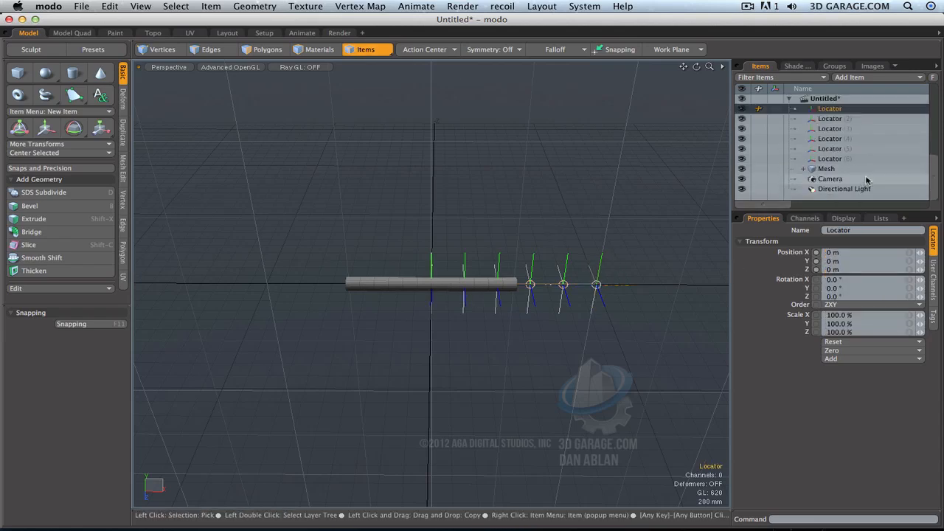
click(596, 286)
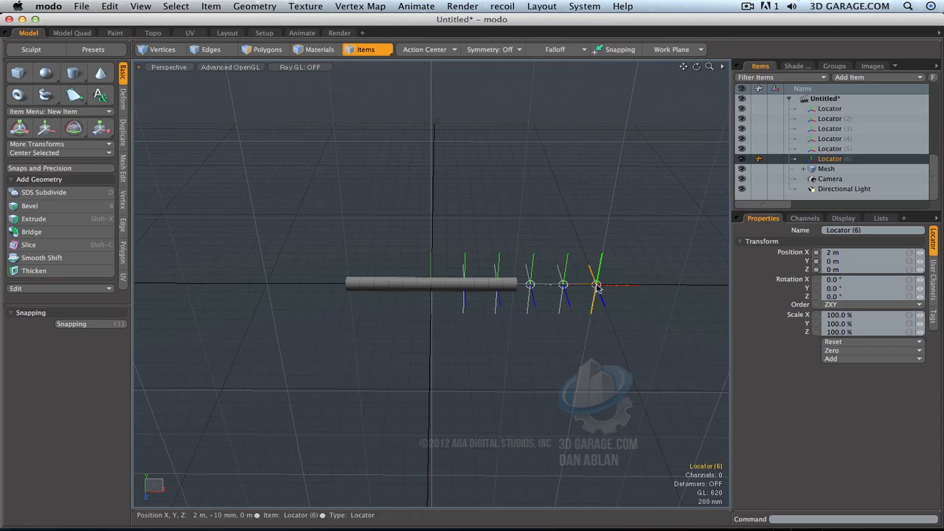
key(w)
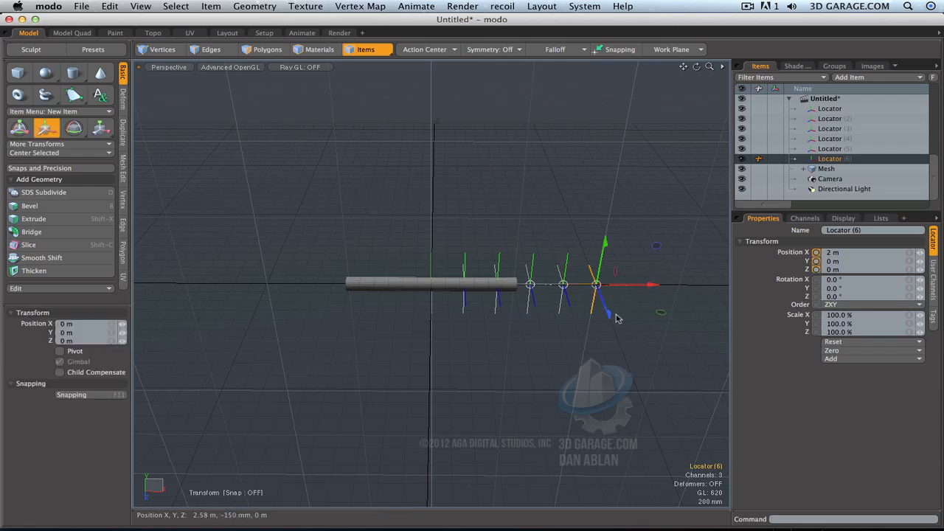
drag(609, 316, 611, 317)
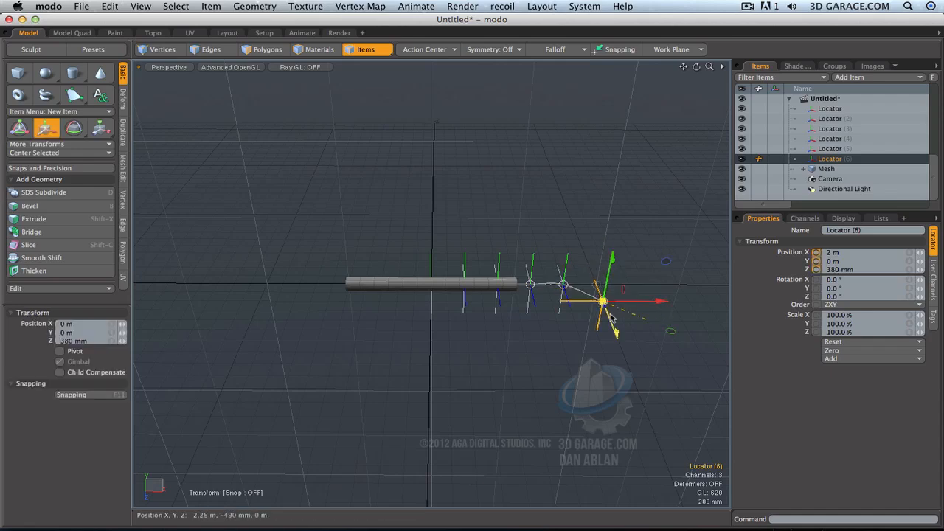
Move Locator (5) to about -390 mm in Z and raise it to about 170 mm in Y
click(566, 287)
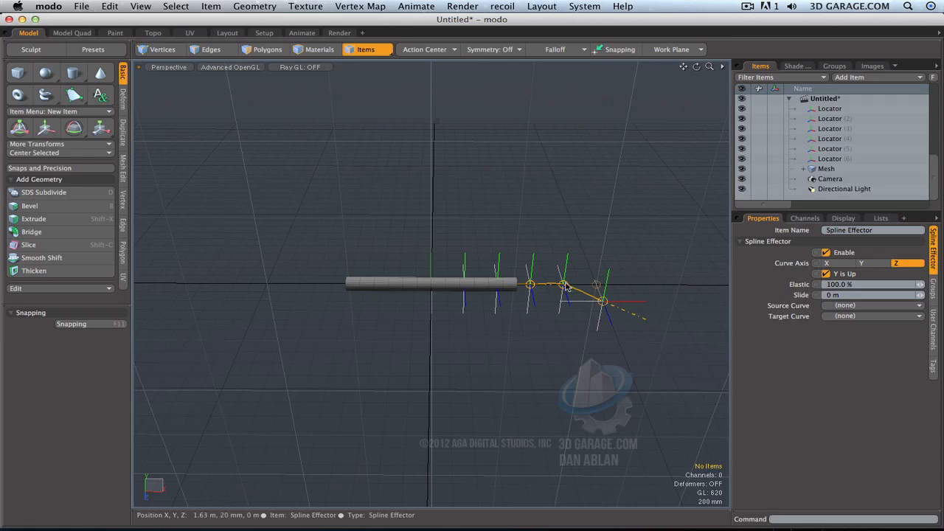
key(q)
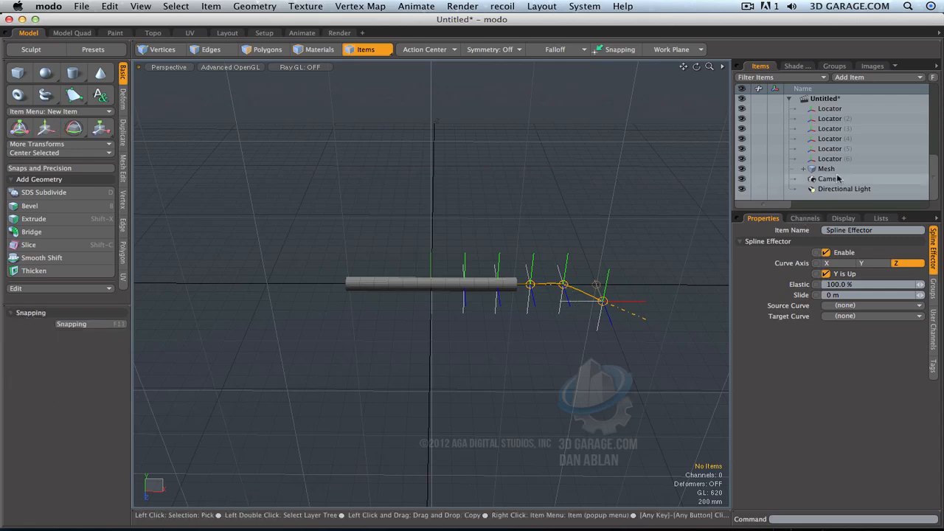
click(834, 149)
key(w)
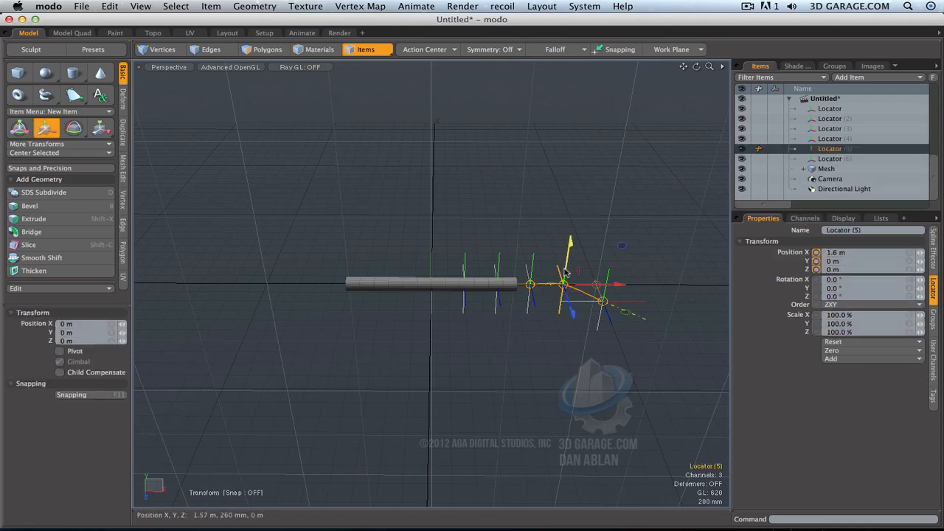
drag(570, 304, 571, 303)
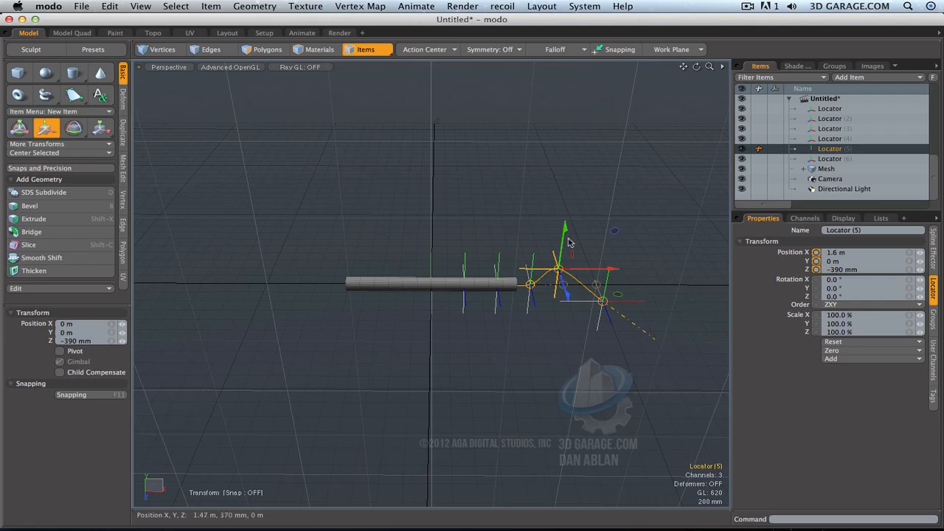
drag(563, 237, 567, 226)
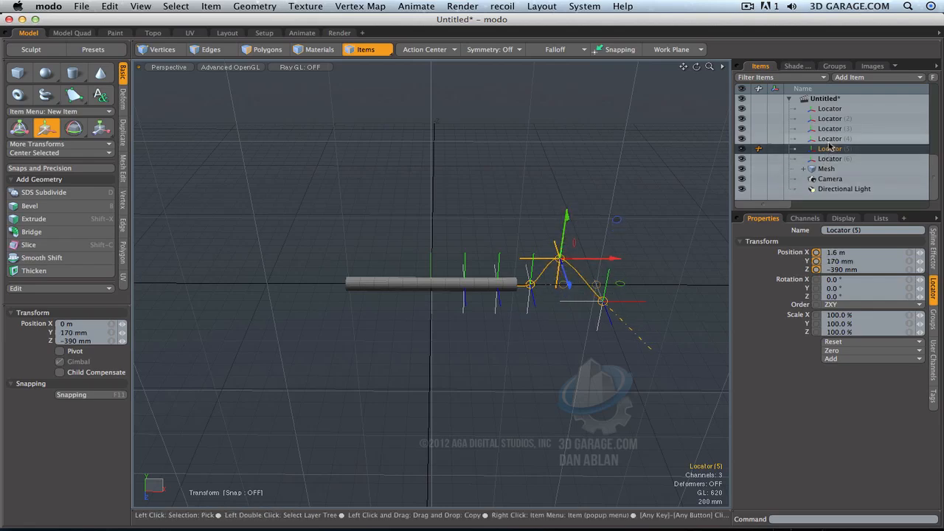
Move Locator (4) to about 300 mm in Z and raise Locator (3) to about 180 mm in Y
click(531, 286)
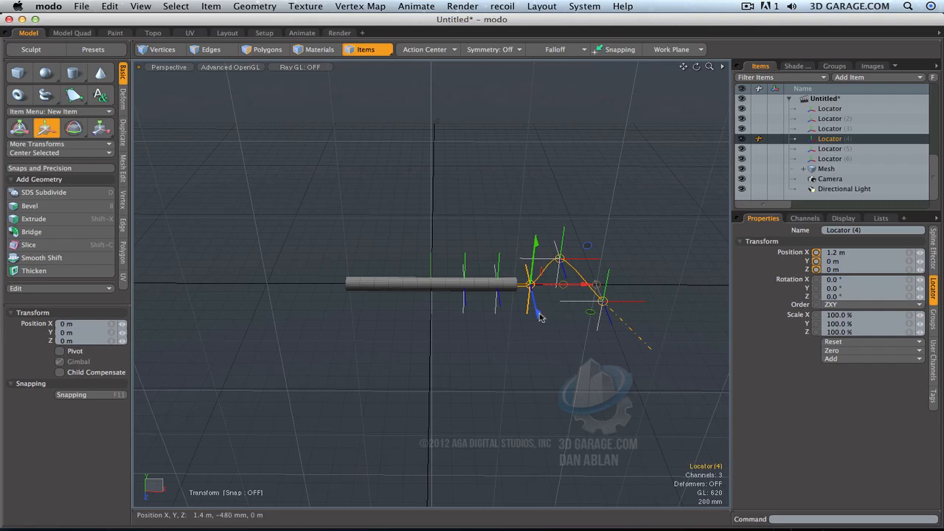
drag(540, 317, 543, 329)
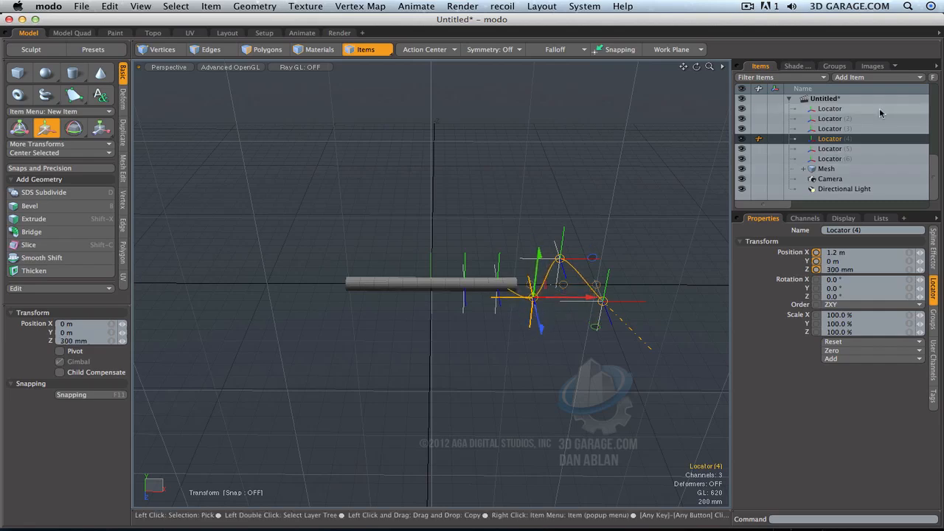
click(832, 129)
drag(508, 262, 502, 251)
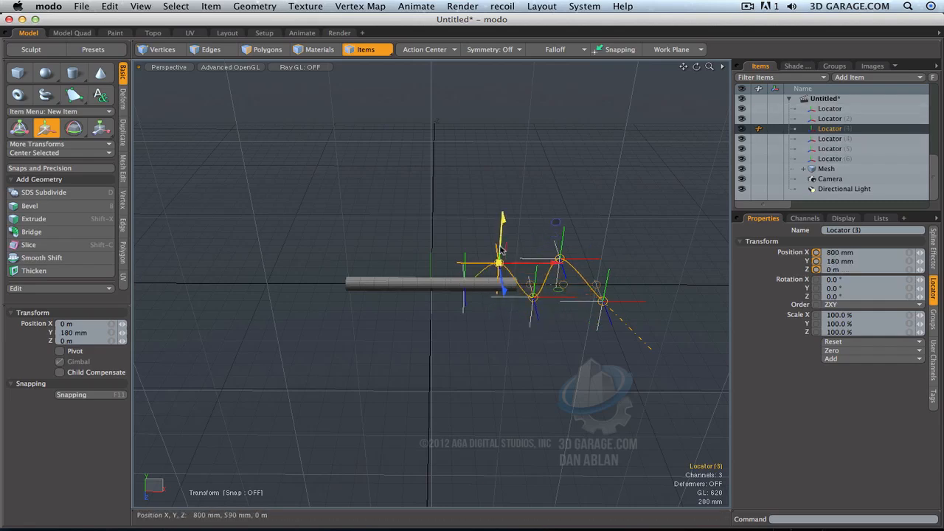
Select the Spline (Full Mesh) influence under the cylinder mesh and show the deformed cylinder in the Animate layout
click(801, 169)
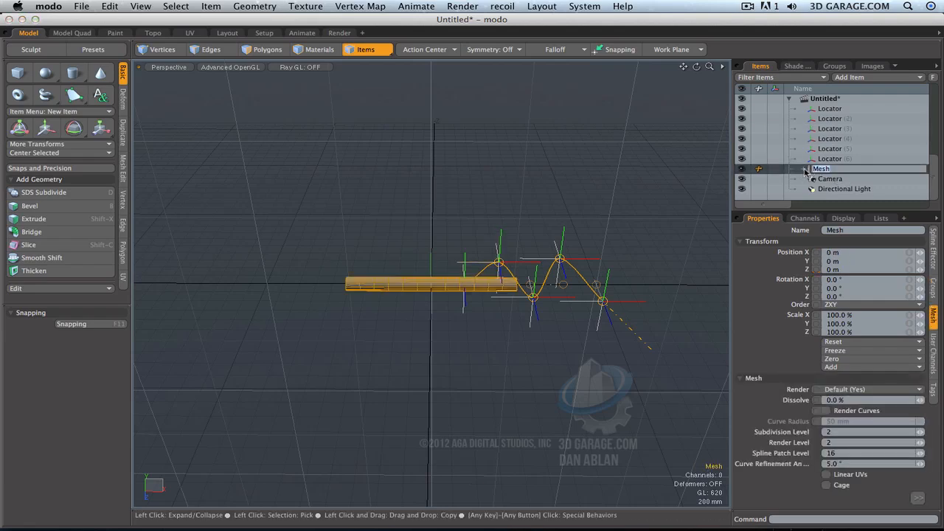
click(802, 170)
click(836, 179)
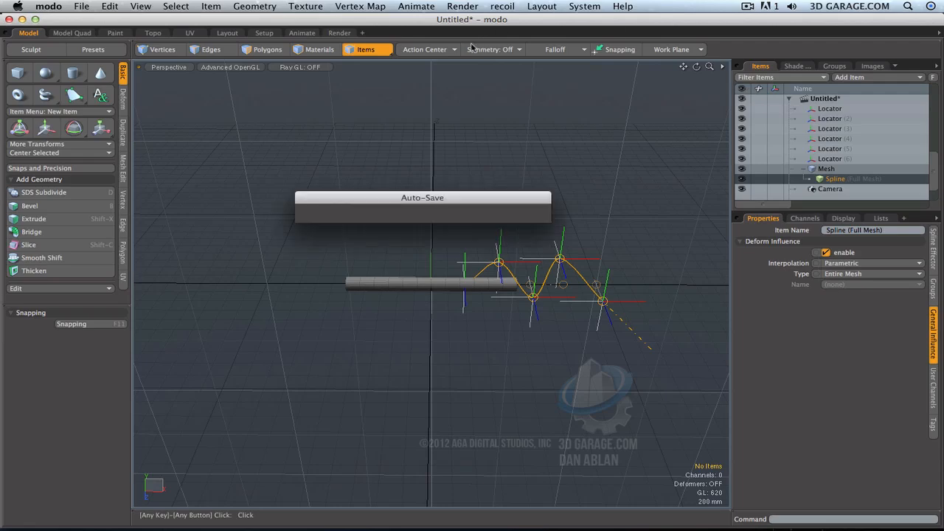
click(304, 34)
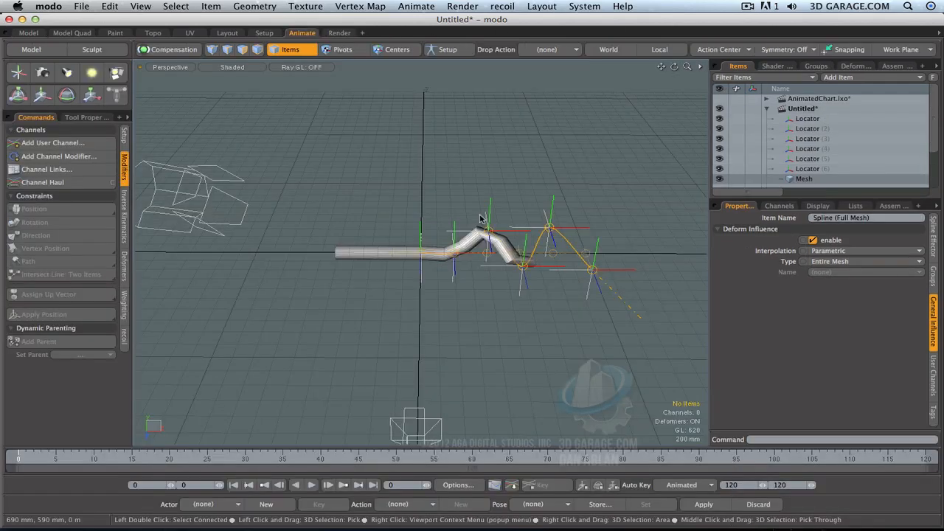
scroll(460, 257, up, 2)
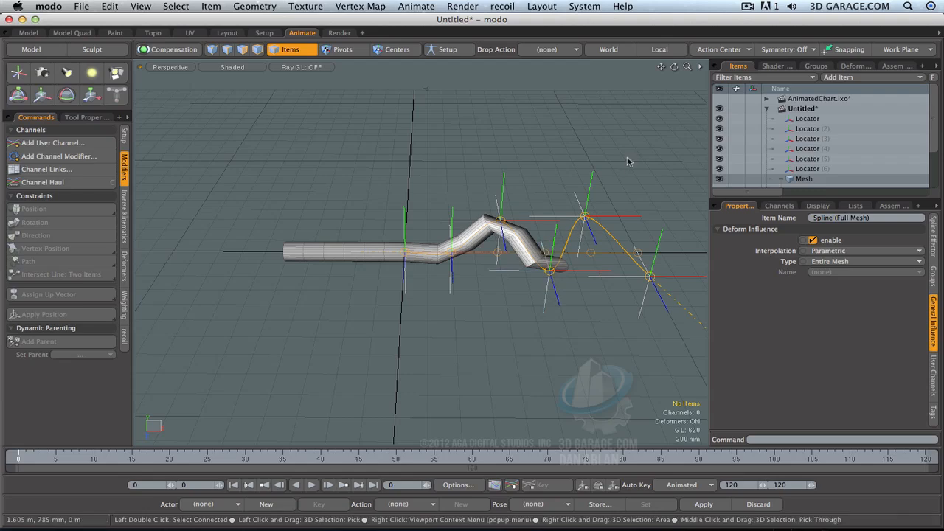
drag(661, 68, 623, 44)
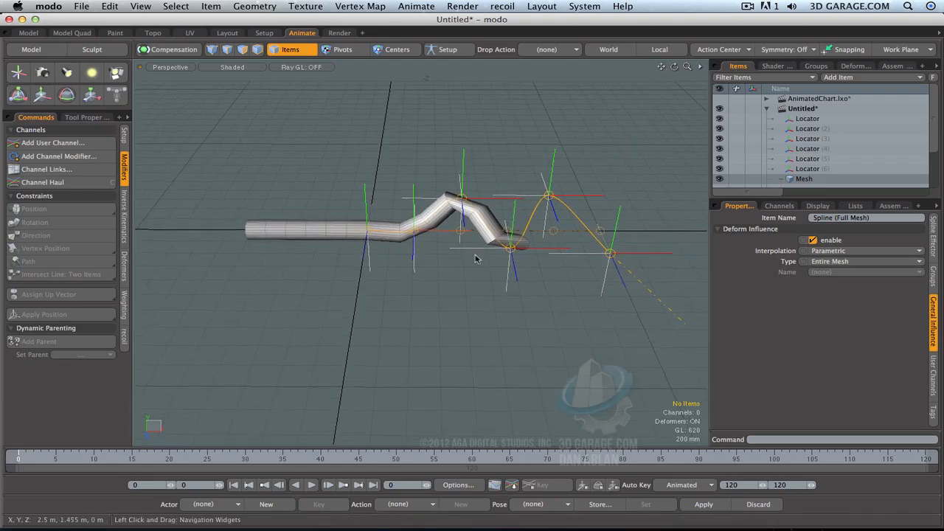
Convert the cylinder mesh to a subdivision surface so that it bends smoothly along the spline
click(481, 214)
key(Tab)
key(d)
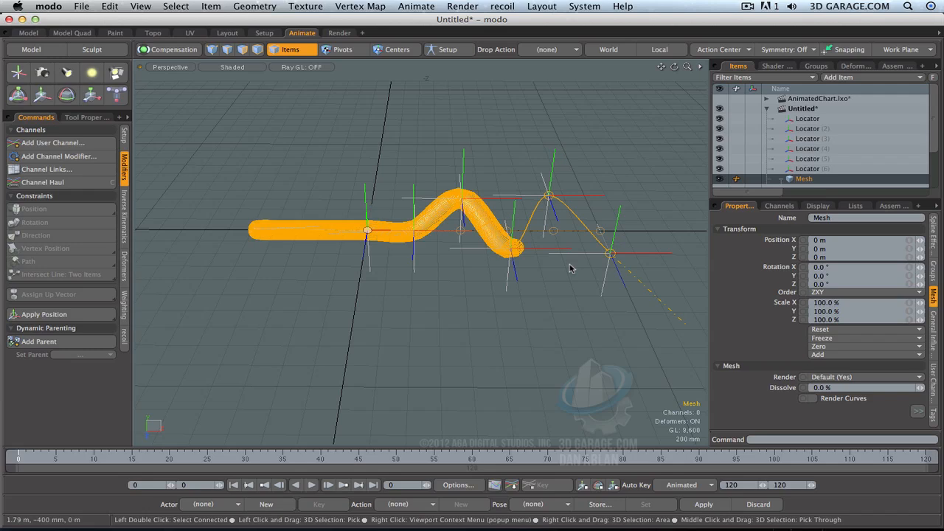
Slide the cylinder back and forth through the spline along X, leaving it before the spline's start at about -1.04 m
click(361, 444)
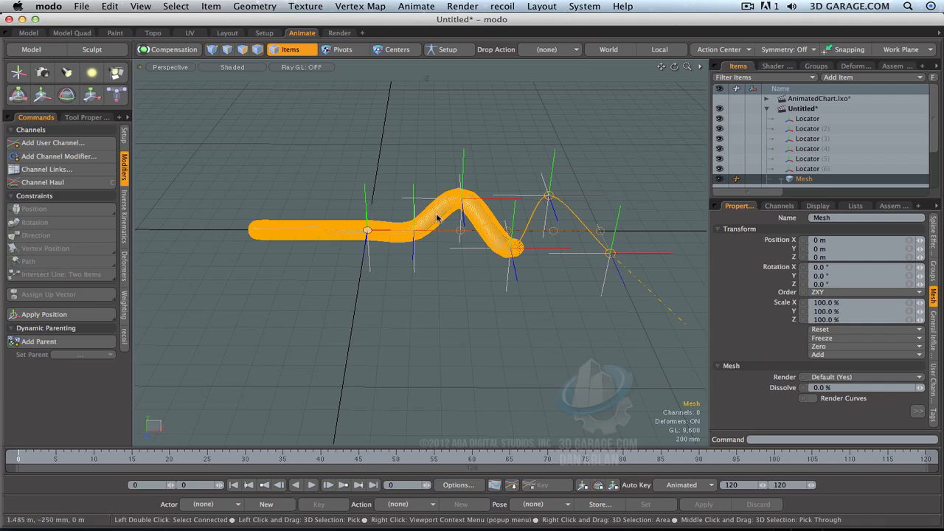
click(933, 235)
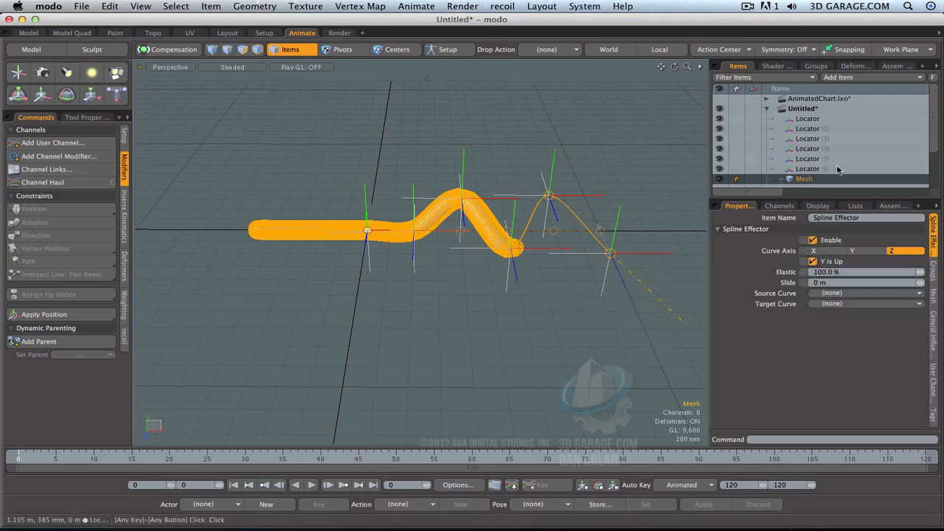
key(y)
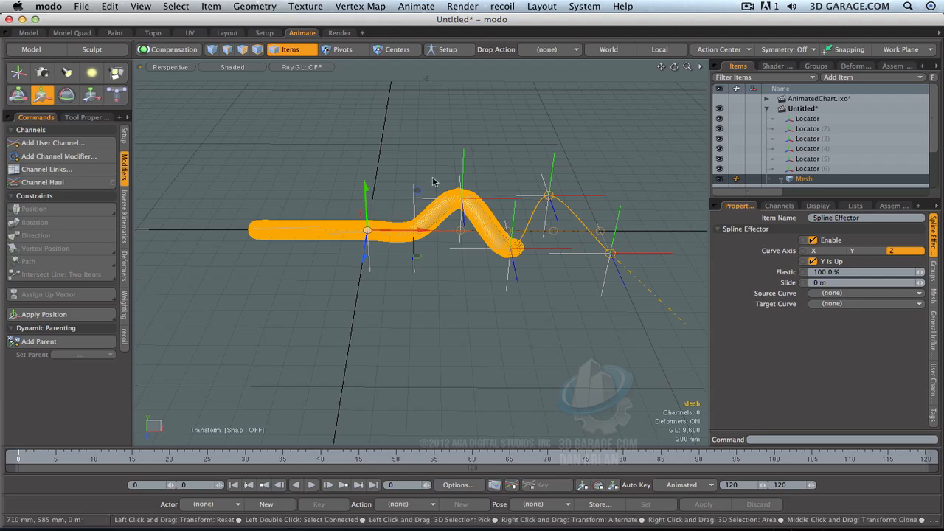
drag(422, 233, 262, 233)
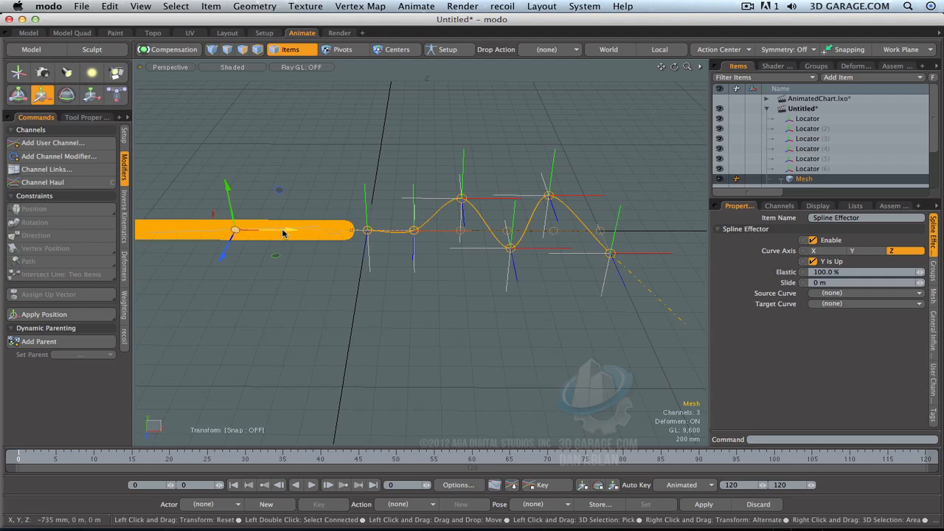
mouse_move(283, 232)
mouse_down()
mouse_move(545, 232)
mouse_move(535, 232)
mouse_up()
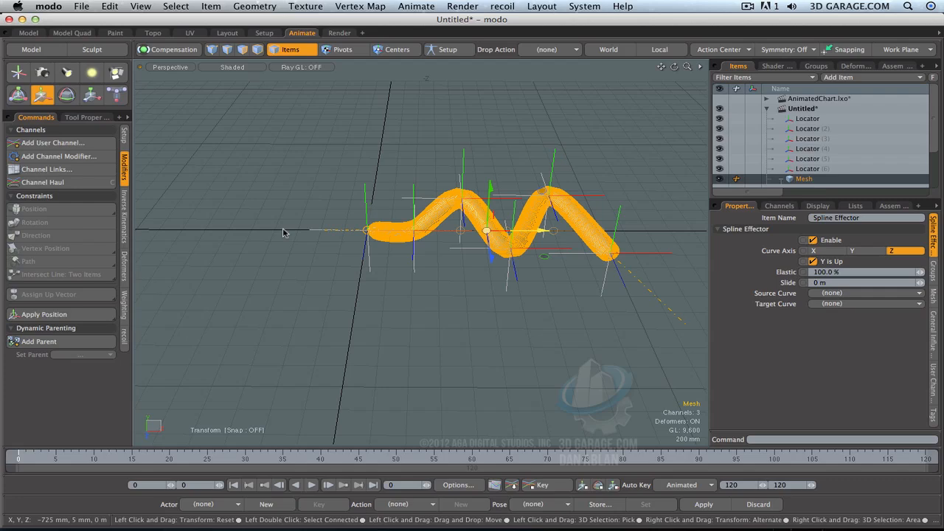
drag(284, 232, 141, 232)
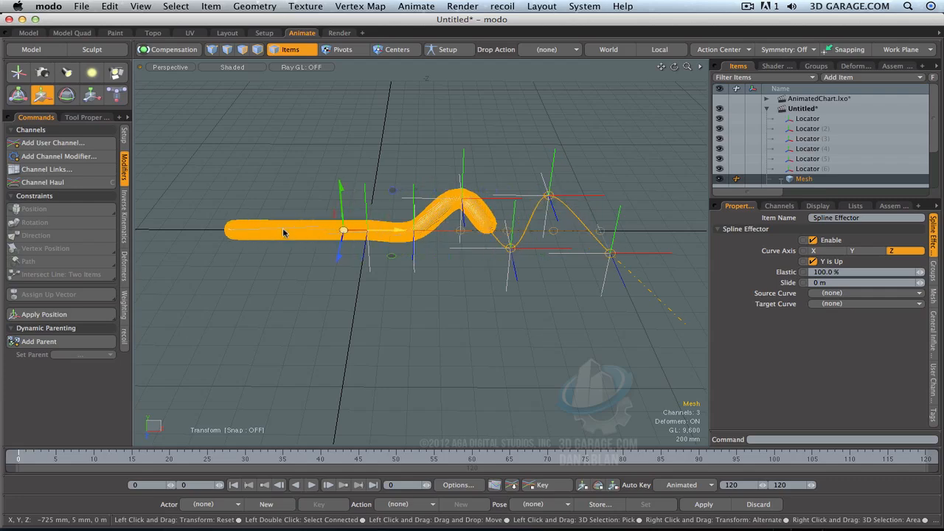
drag(412, 233, 315, 235)
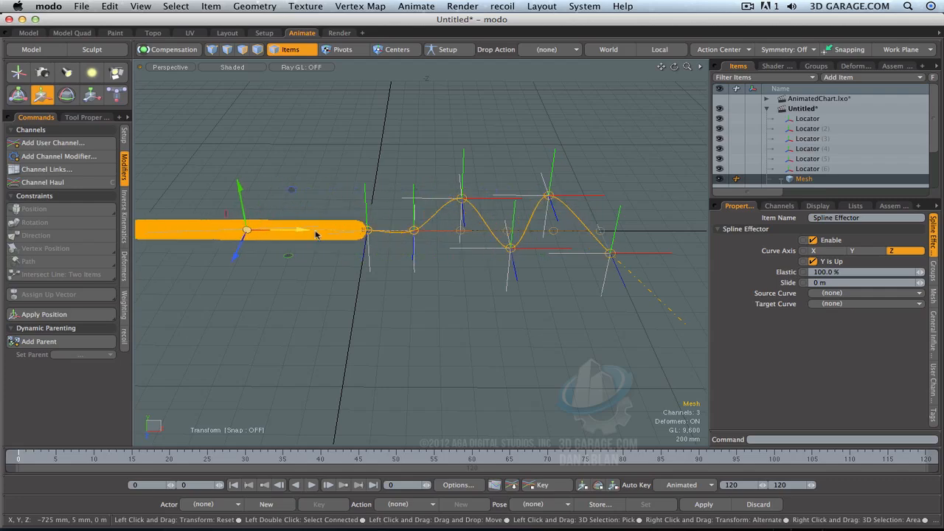
Return to the Model layout, activate the Tube primitive and add a new mesh item to hold it
click(28, 32)
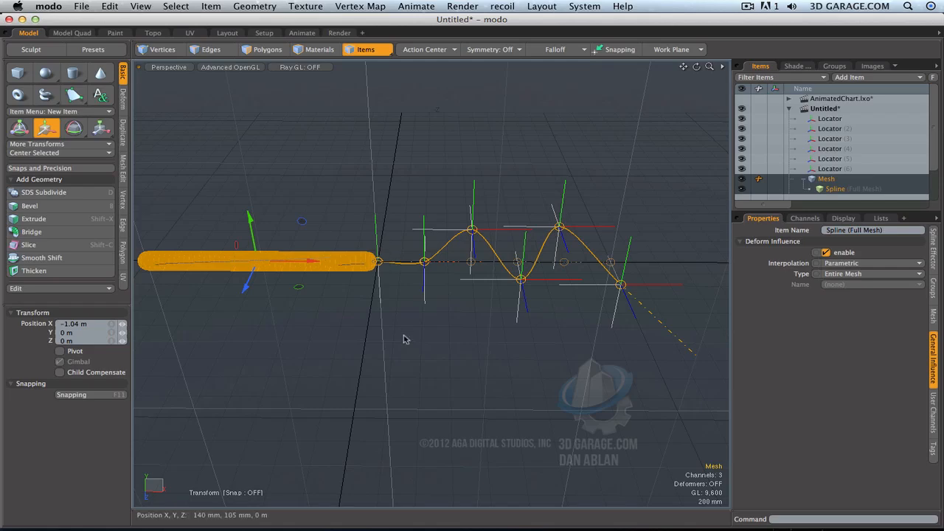
alt+drag(414, 350, 455, 258)
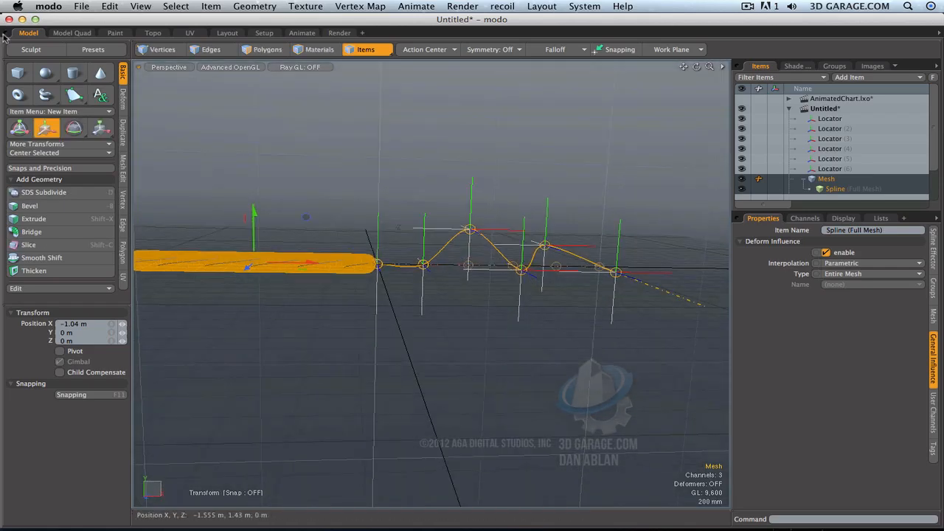
click(45, 97)
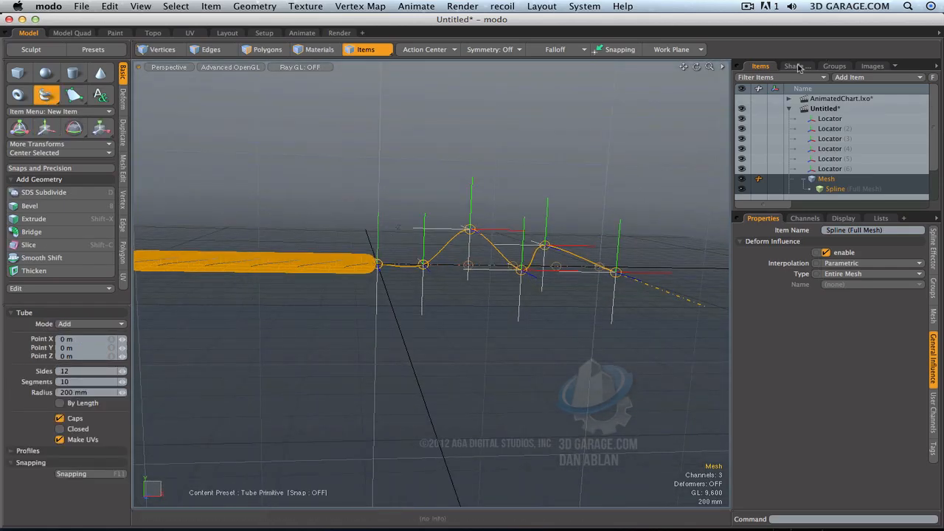
scroll(834, 118, down, 1)
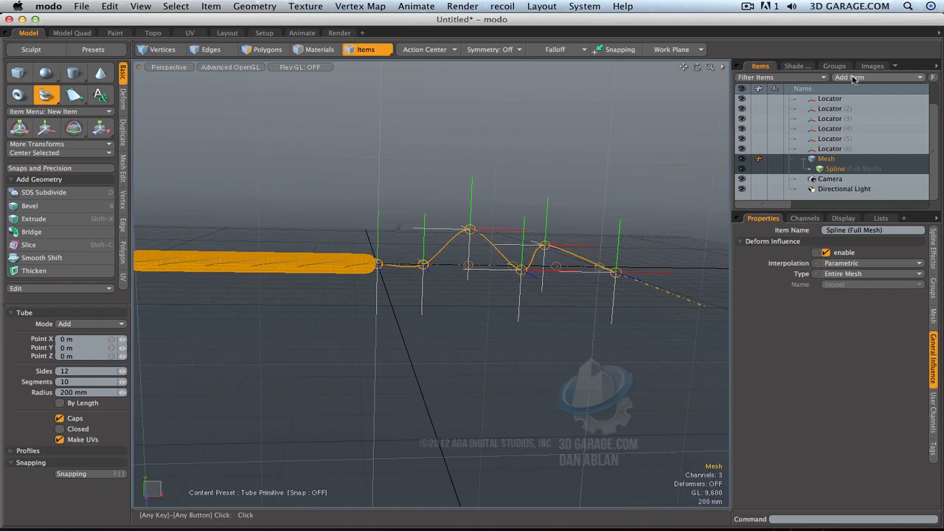
click(852, 77)
click(848, 80)
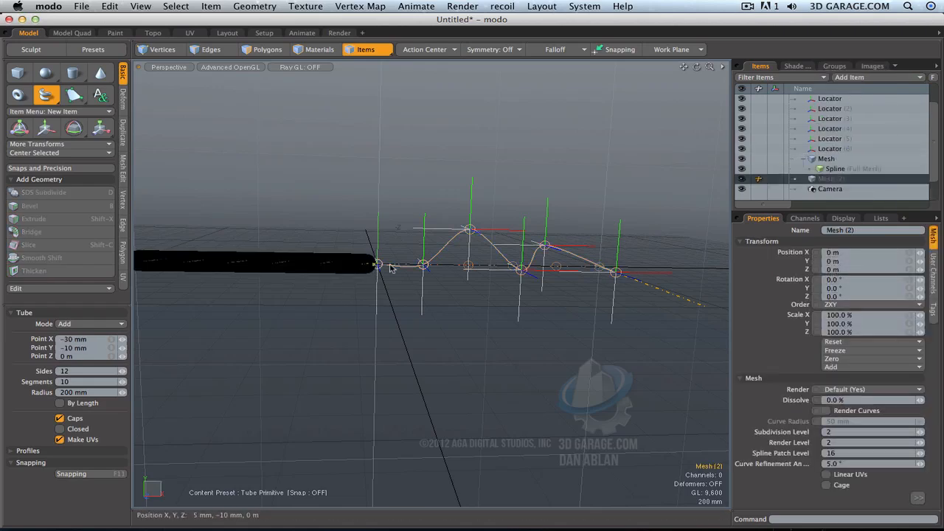
Start a tube from the spline's first locator to about 445 mm in X, with 5 sides and a radius of about 45.5 mm
click(429, 267)
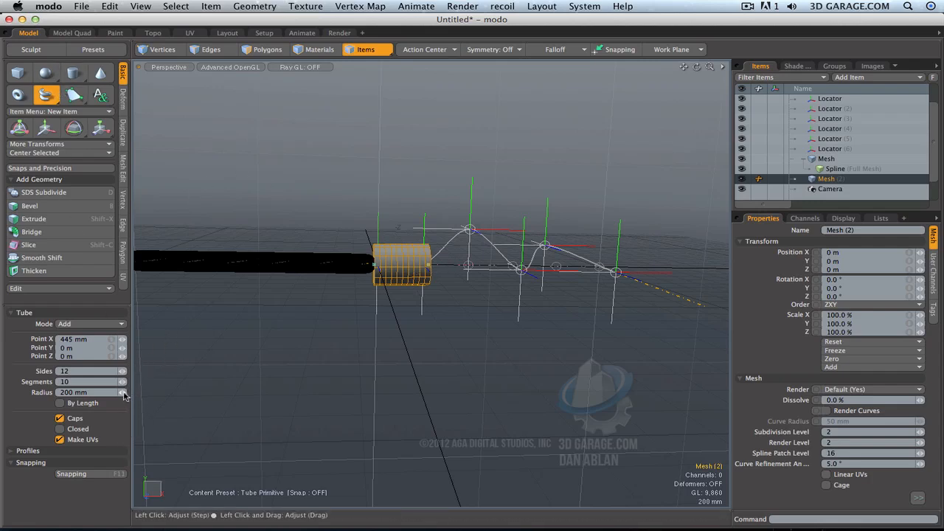
drag(122, 393, 118, 395)
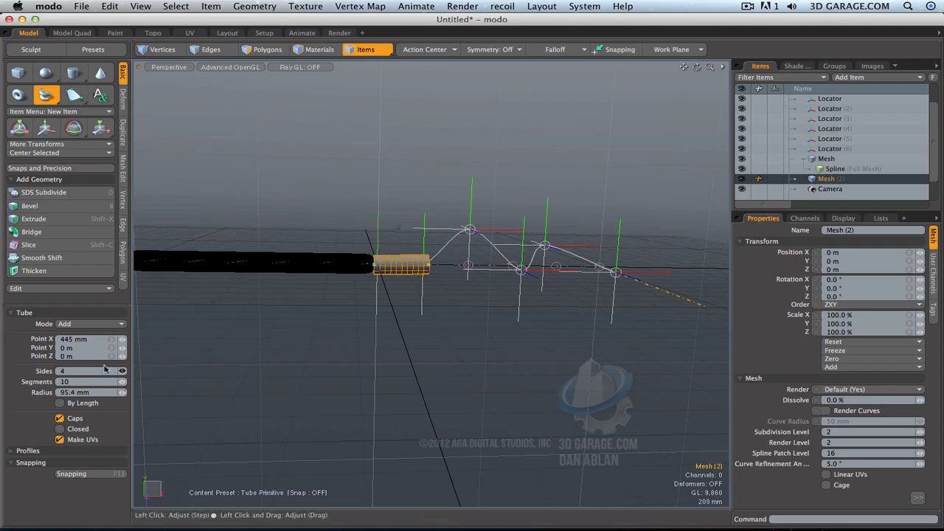
drag(105, 368, 105, 368)
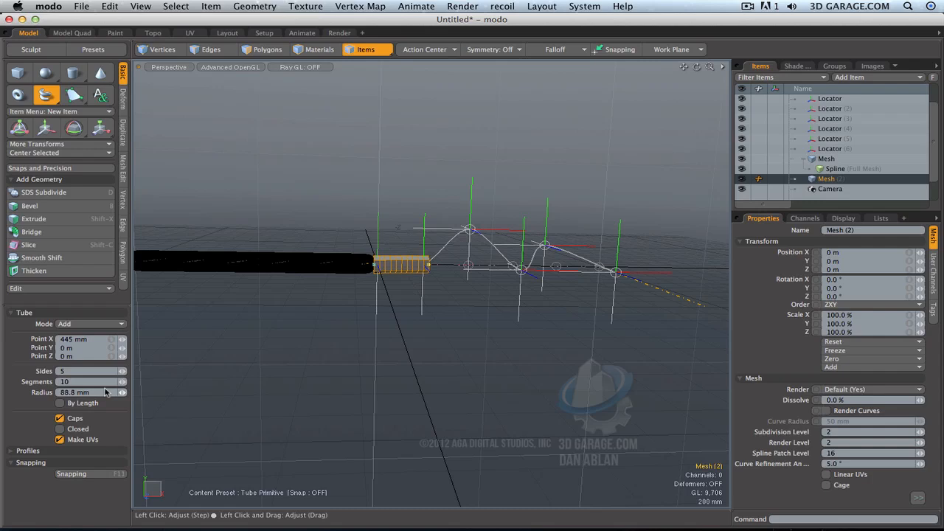
drag(105, 392, 105, 391)
Extend the tube through the remaining spline locators, ending at about 2.17 m in X and -50 mm in Y
click(471, 232)
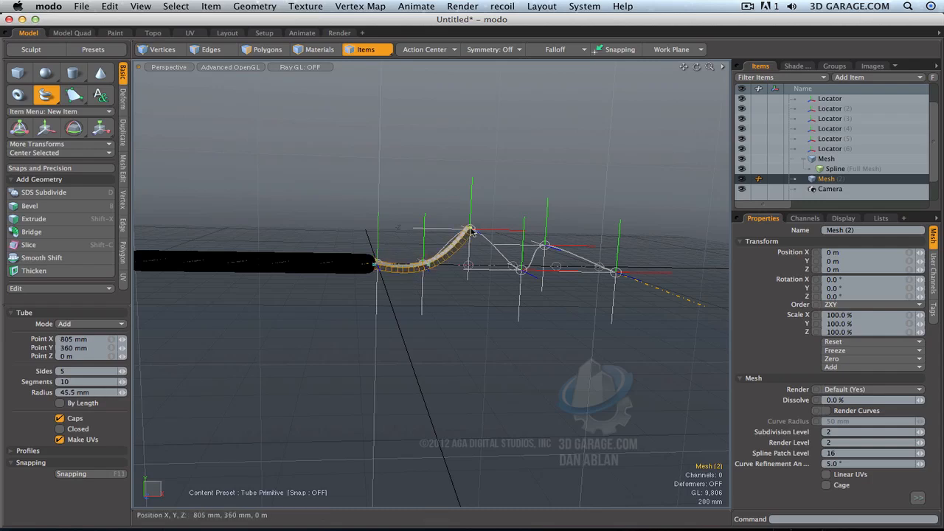
click(523, 273)
click(544, 245)
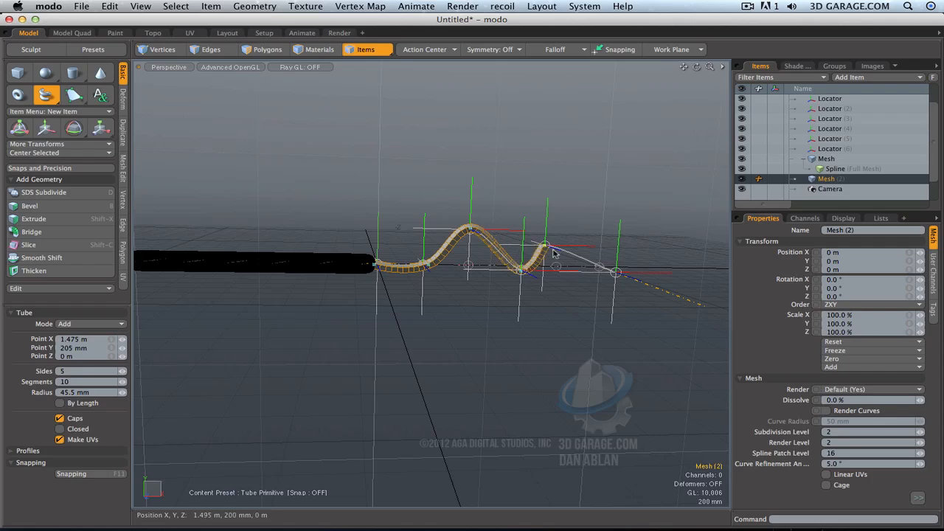
click(617, 275)
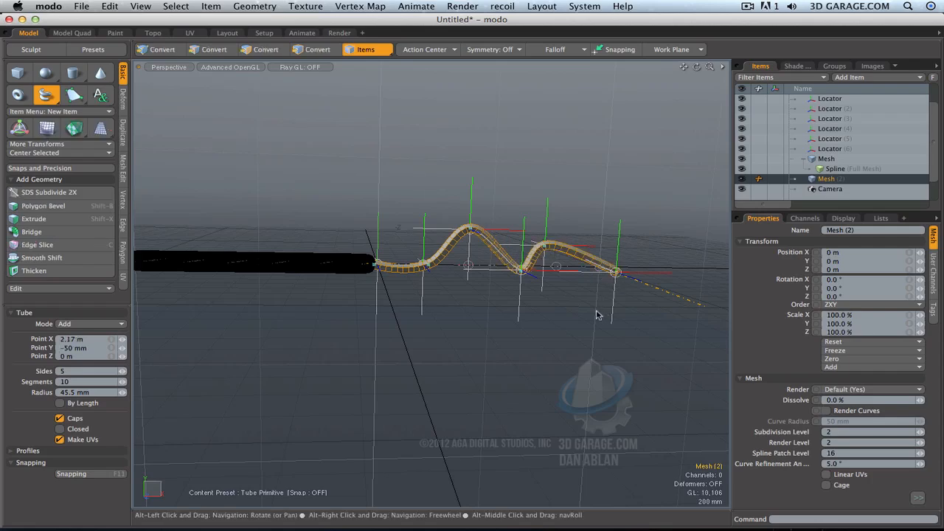
key(space)
alt+drag(605, 312, 282, 341)
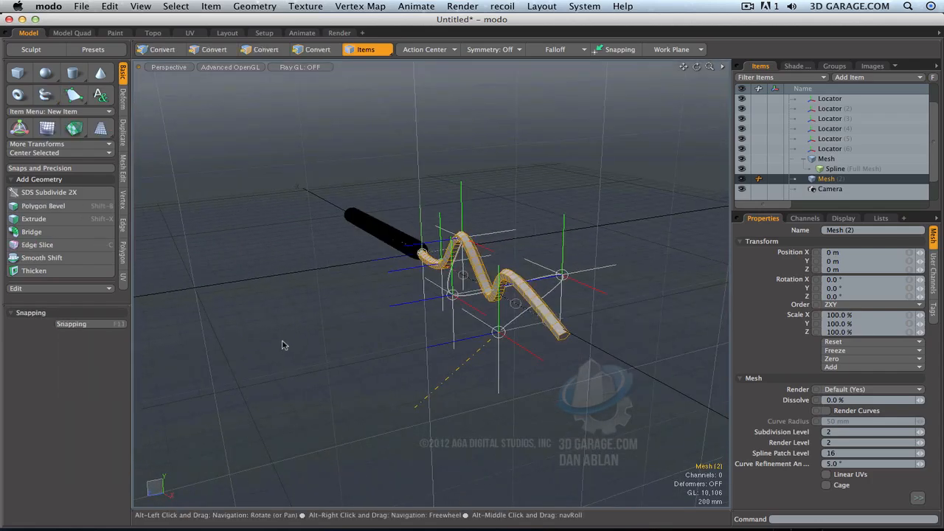
Assign a new material named Chart to the tube
key(m)
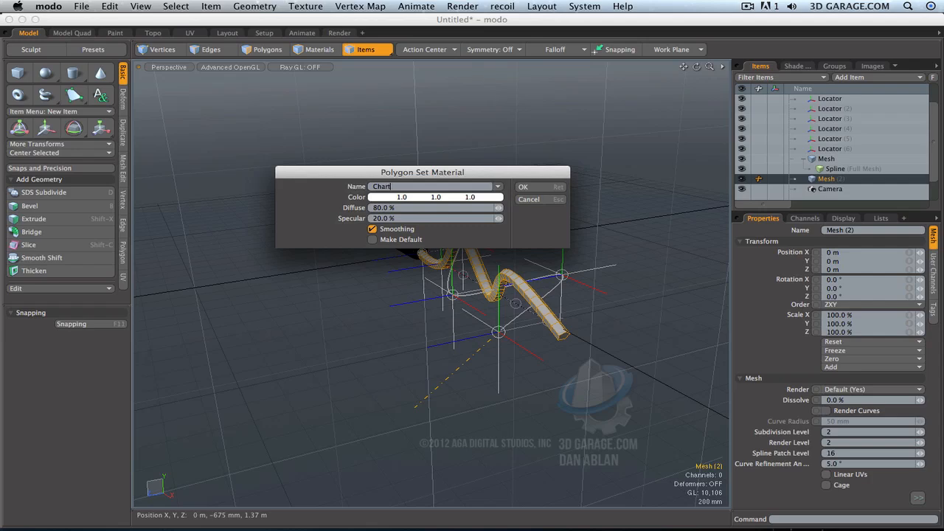
text(Chart)
click(523, 187)
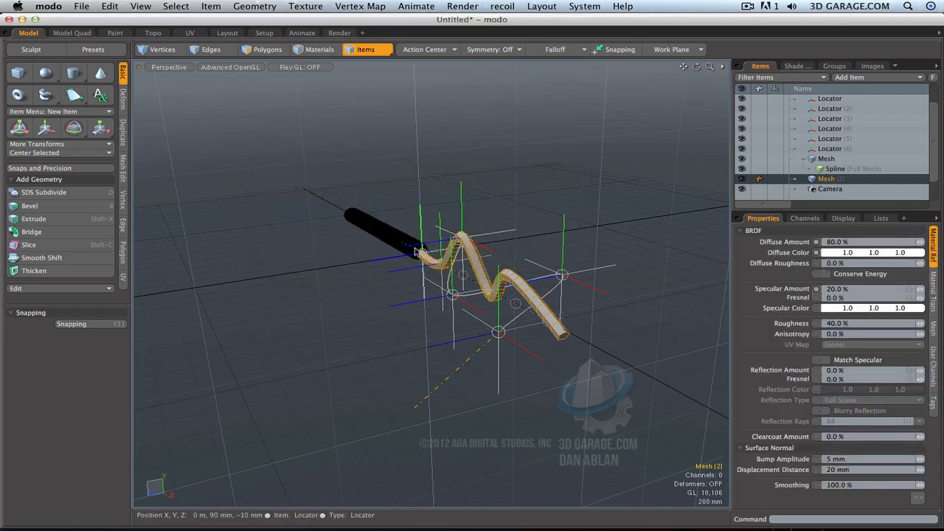
In the Animate layout, move the deformed cylinder along X to about -1.01 m
click(836, 168)
click(301, 32)
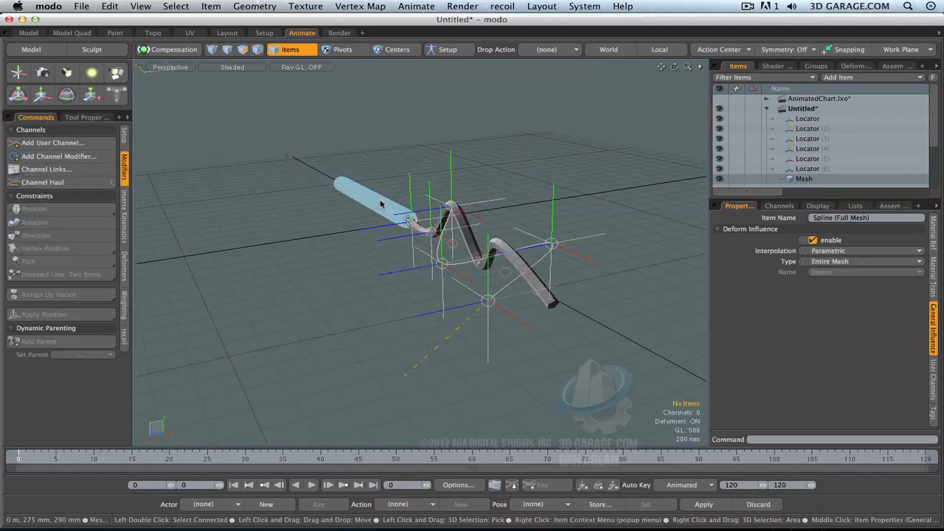
click(405, 221)
key(w)
drag(385, 208, 385, 208)
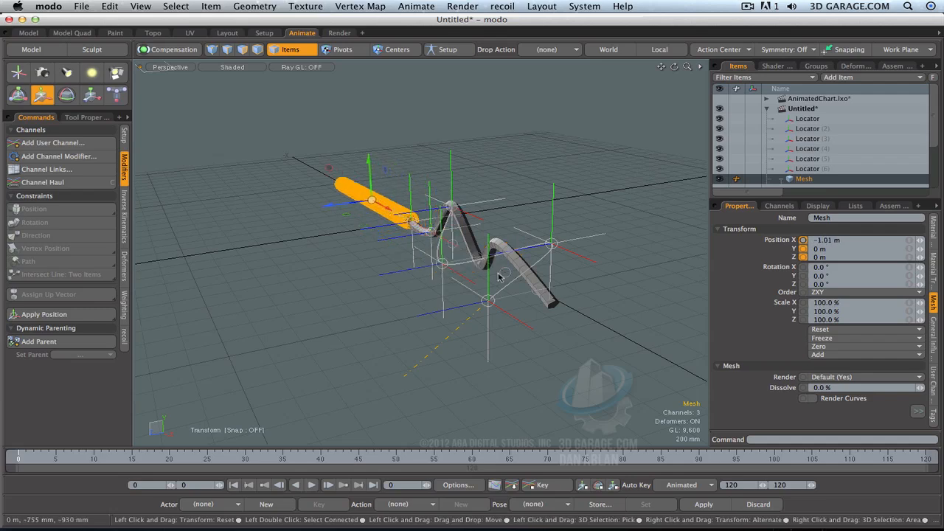
key(q)
Move Locator (4) to about -25 mm in Z to bring the spline in line with the tube
click(444, 267)
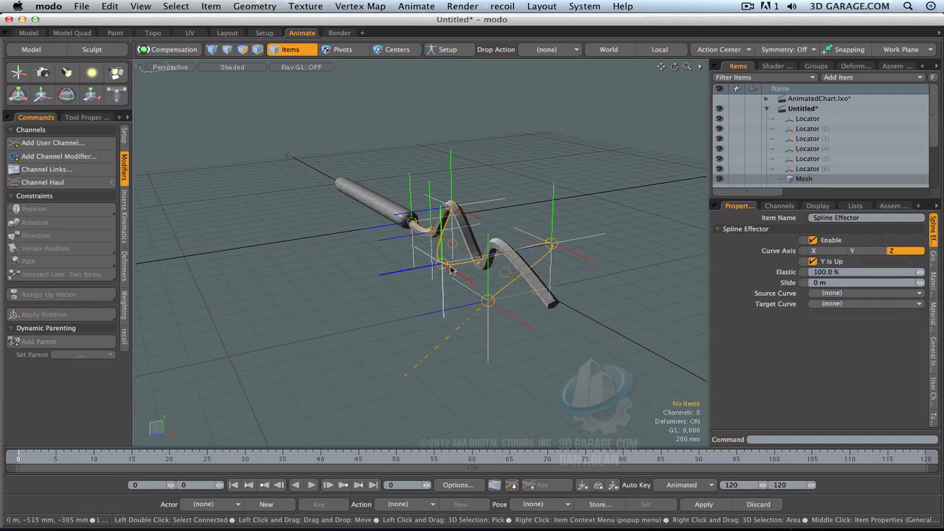
key(y)
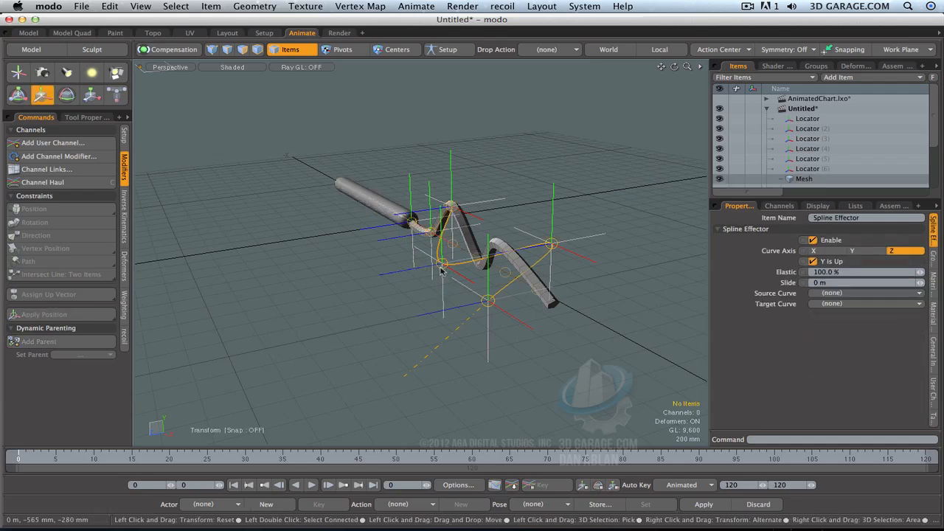
key(q)
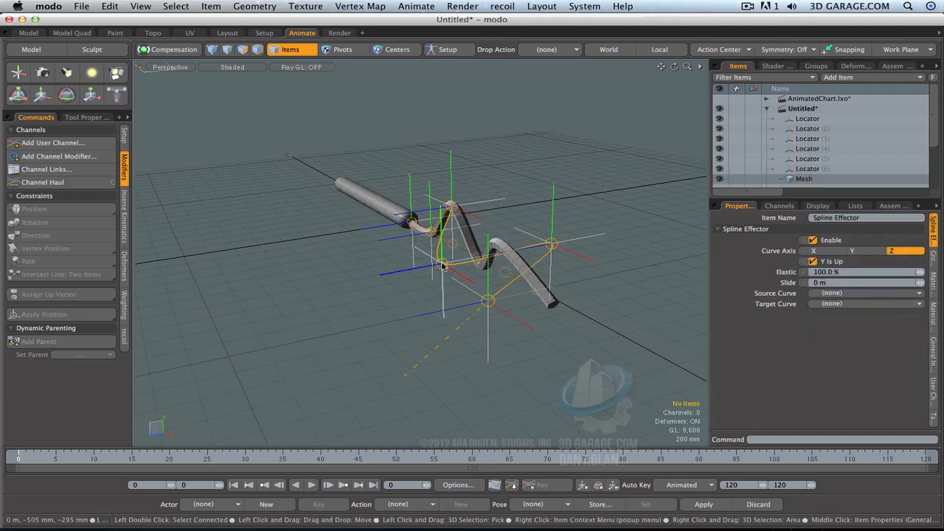
click(444, 267)
key(y)
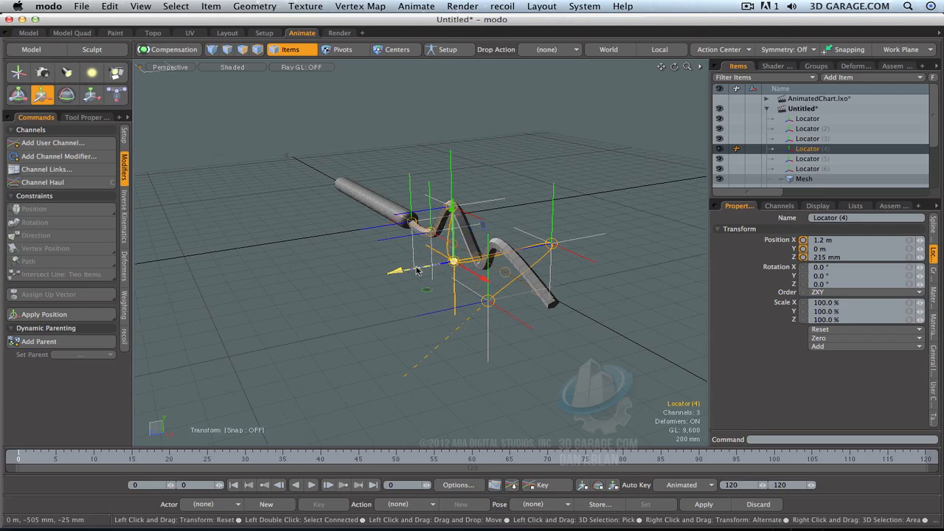
drag(417, 271, 443, 267)
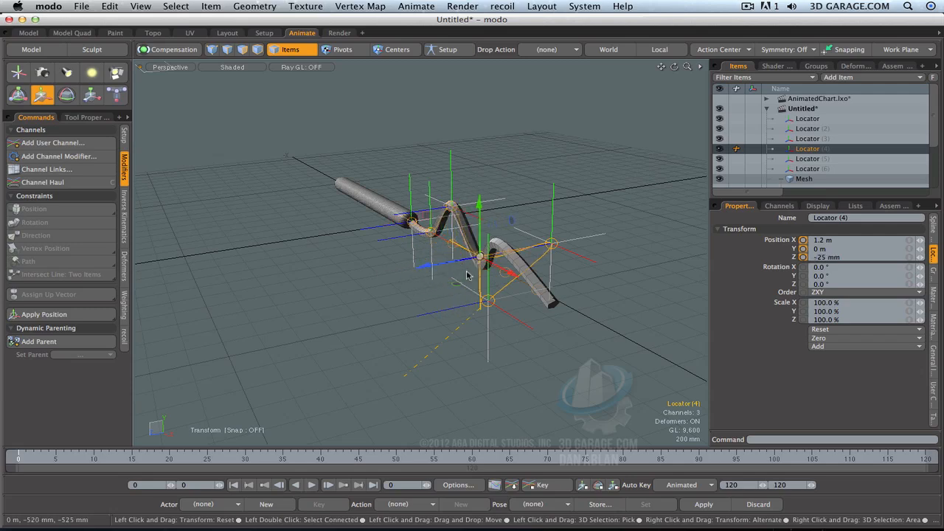
key(q)
Move Locator (6) to -35 mm in Z and Locator (5) to -10 mm in Z to align the spline with the tube
click(499, 310)
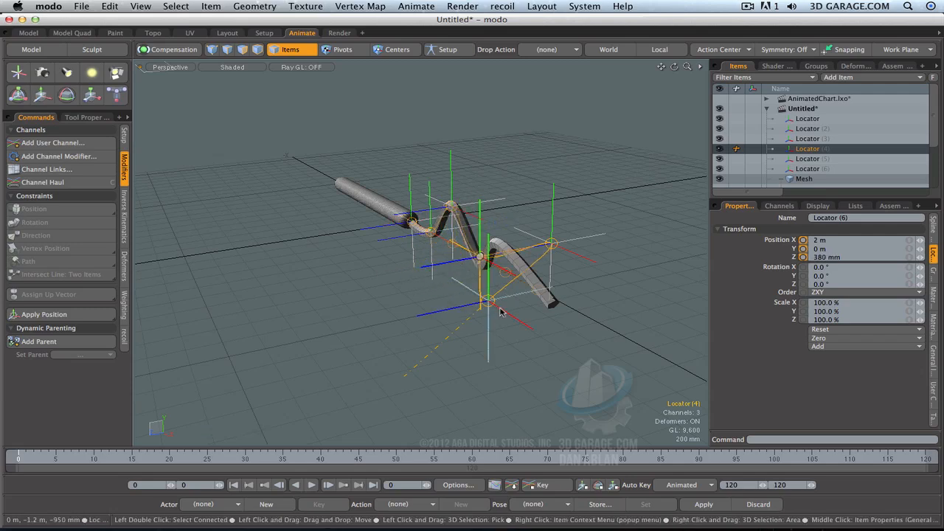
key(y)
drag(431, 311, 454, 311)
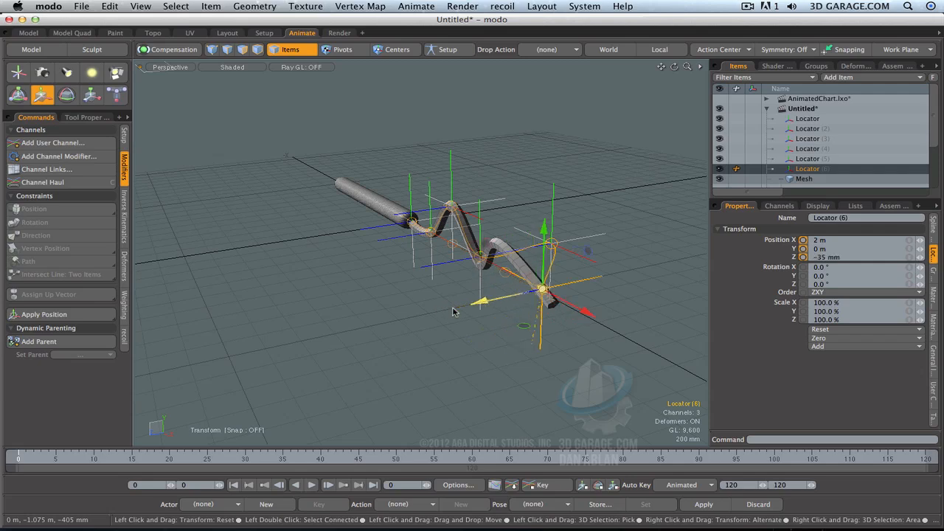
click(563, 240)
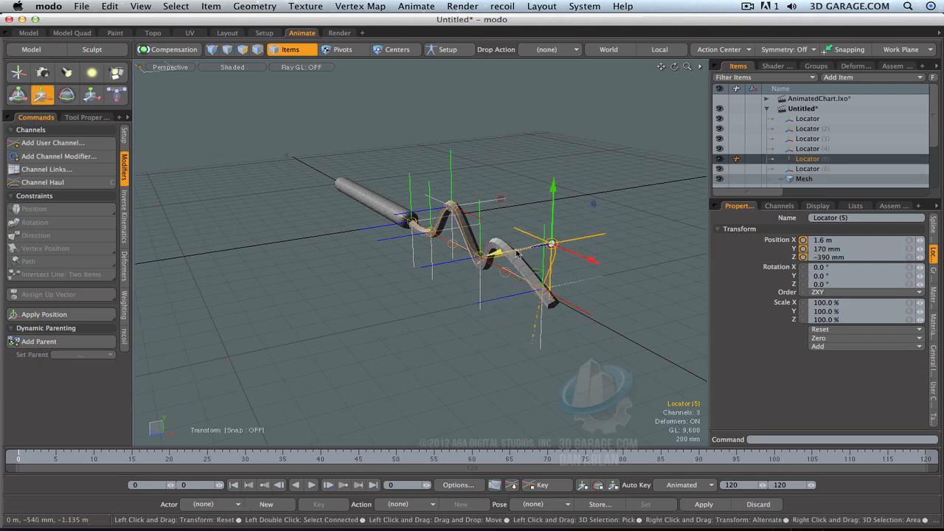
drag(495, 252, 429, 275)
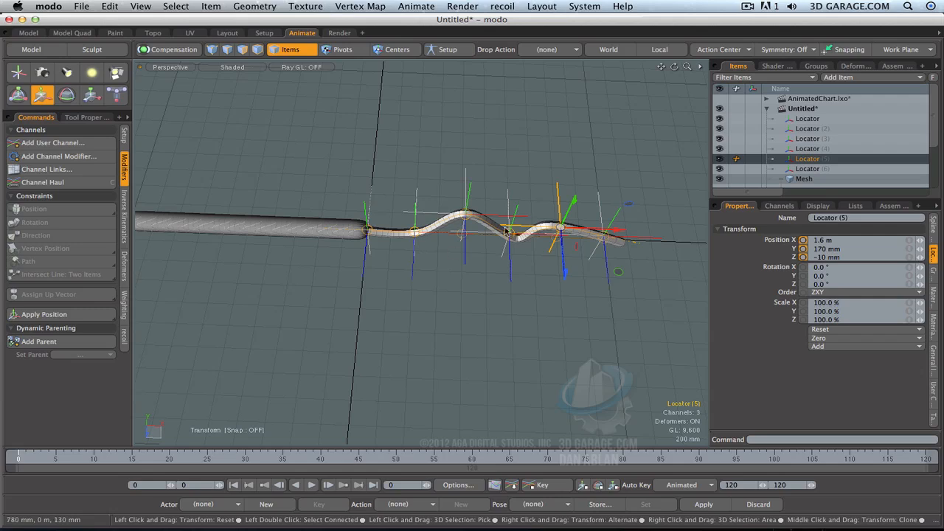
Add a Render Boolean volume item and enable Use Surface in its geometry settings
click(847, 77)
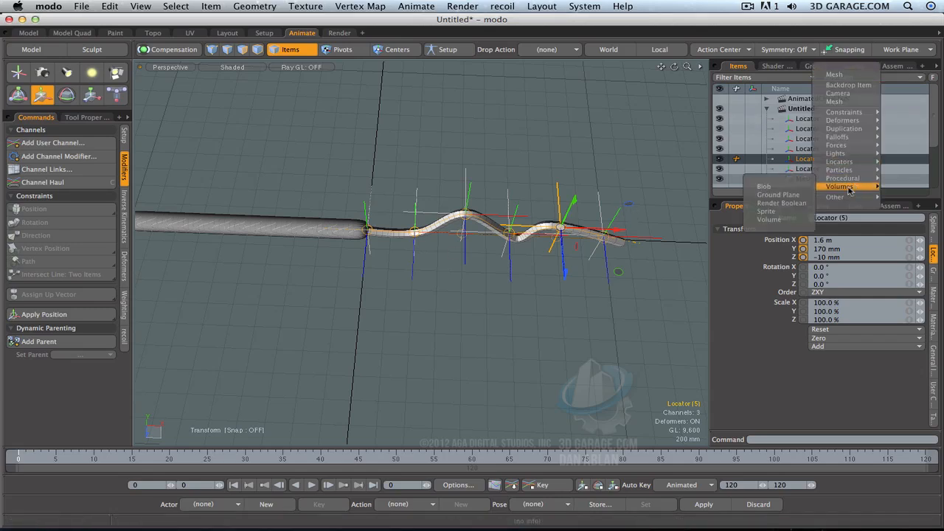
click(799, 204)
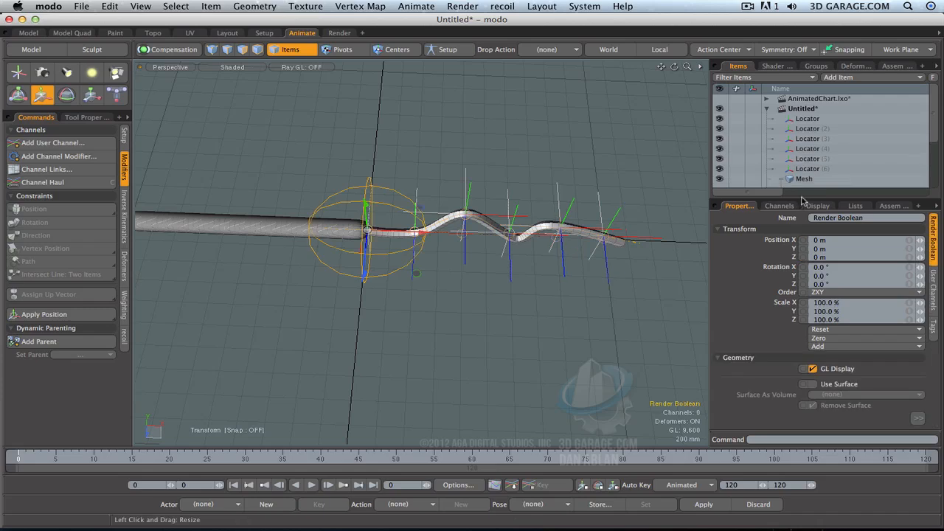
click(740, 230)
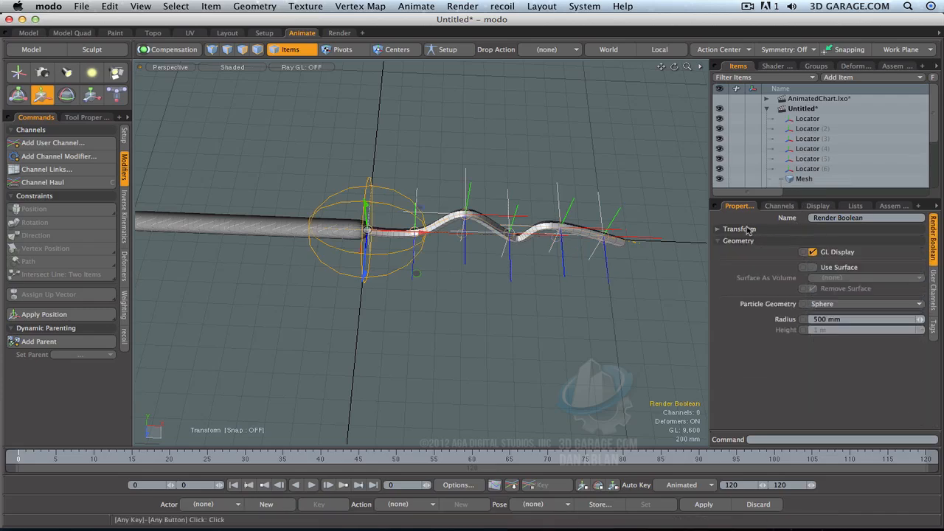
click(812, 267)
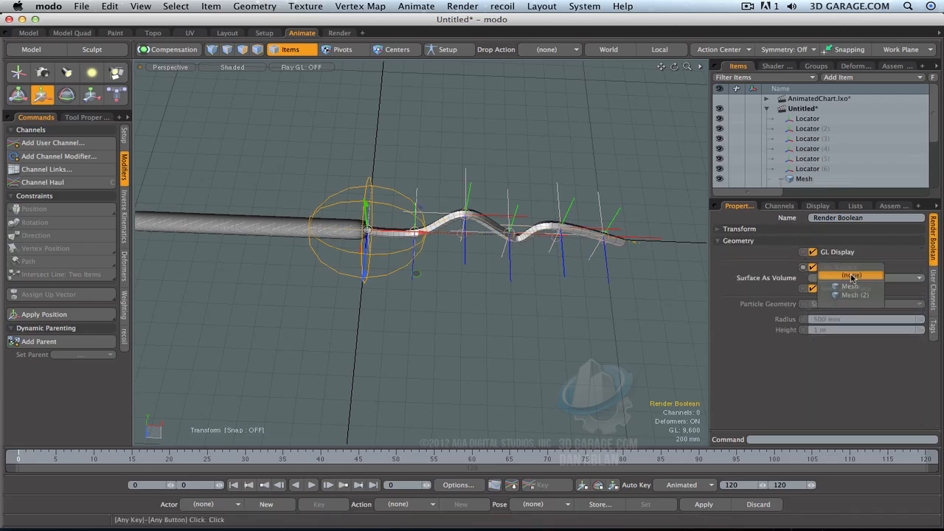
click(855, 277)
click(856, 275)
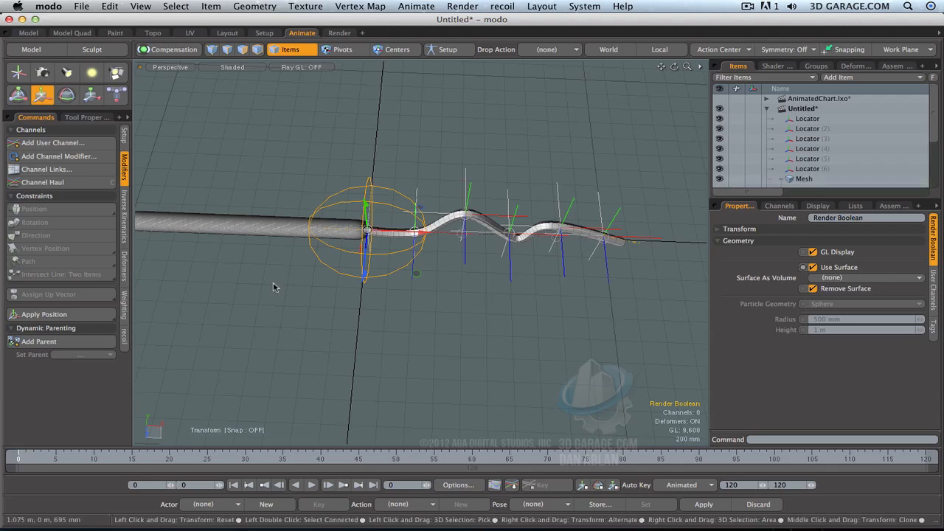
Assign a new material named Cut to the thick cylinder mesh
click(270, 232)
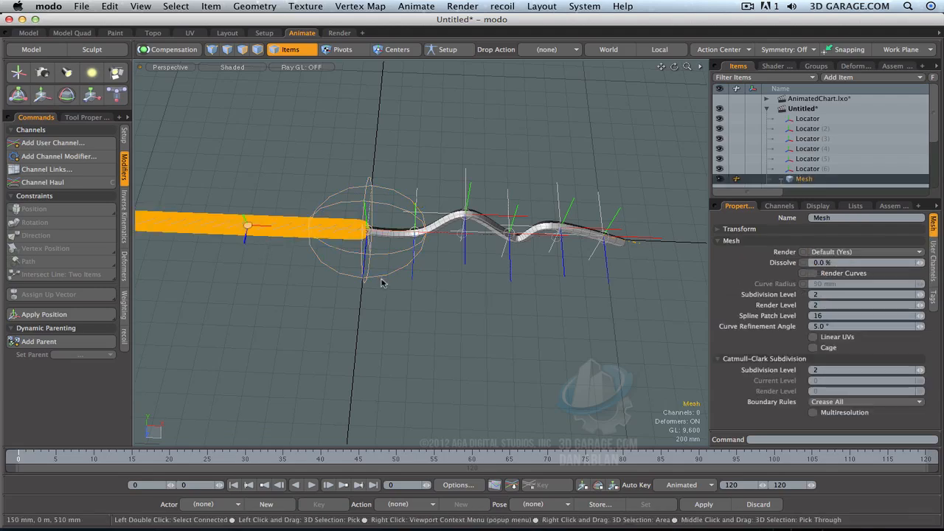
key(m)
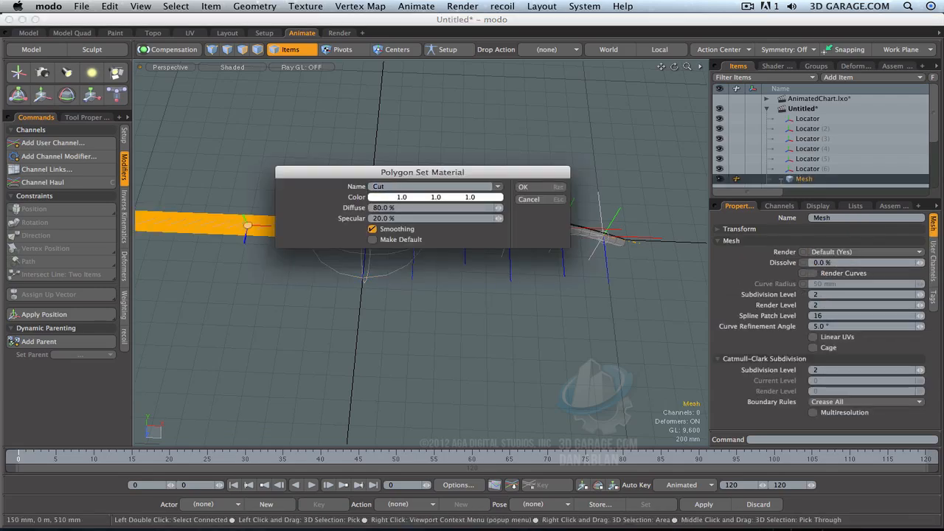
text(Cut)
key(Return)
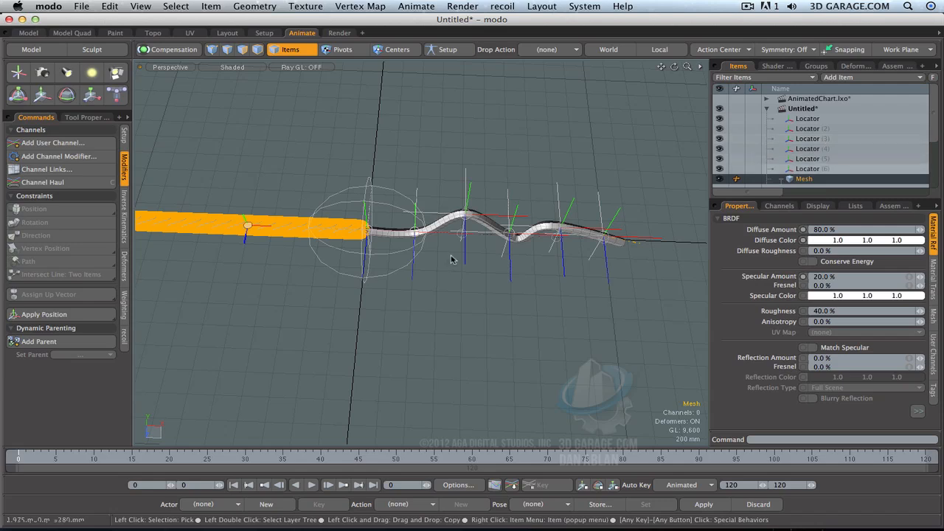
Try to assign the Chart material by picking the wavy tube in the viewport
click(501, 232)
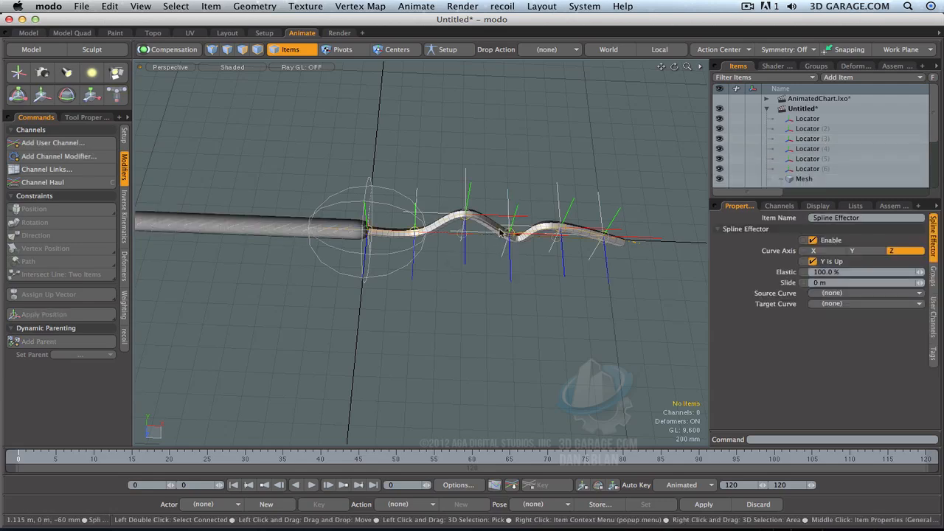
key(m)
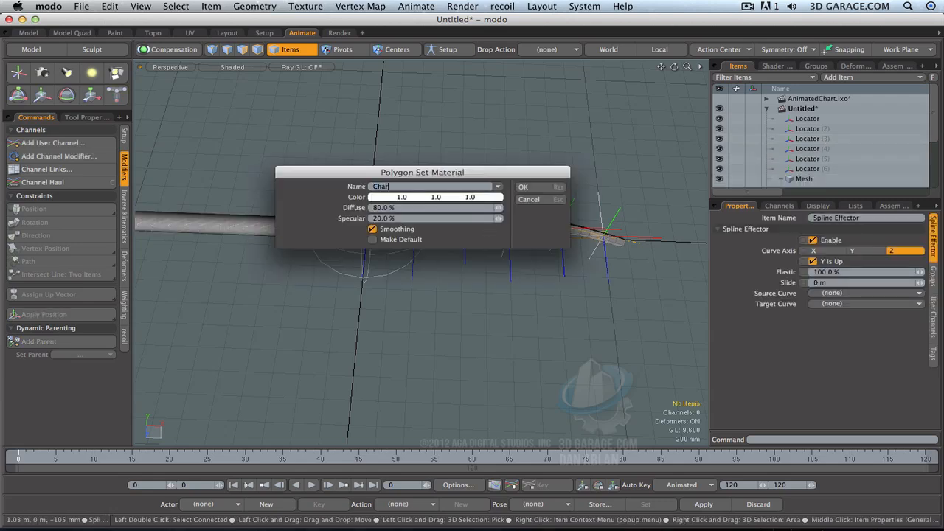
key(Return)
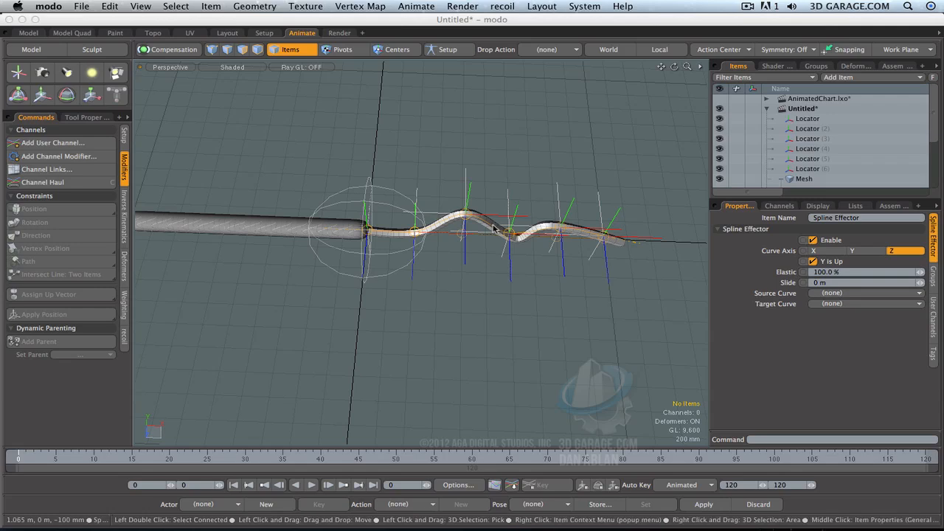
Rename the wavy tube's mesh item, Mesh (2), as Chart
click(817, 139)
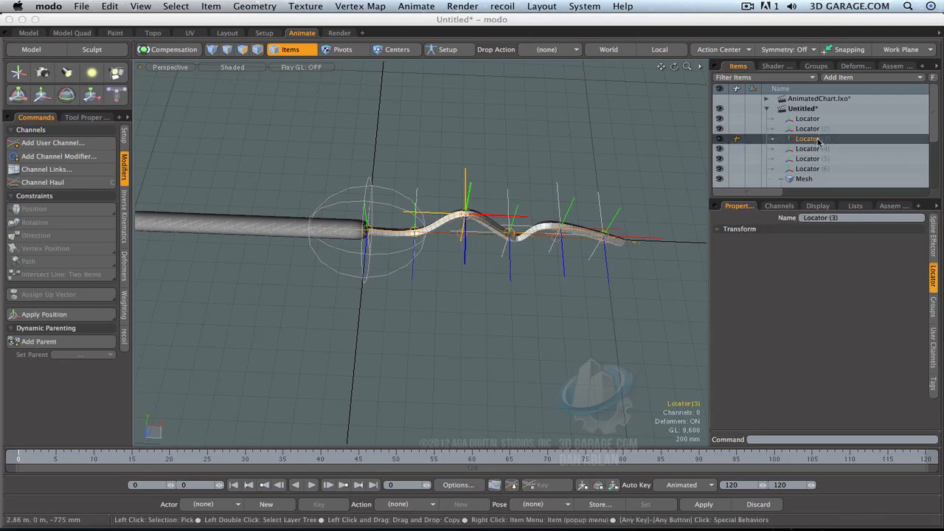
scroll(818, 140, down, 2)
click(803, 150)
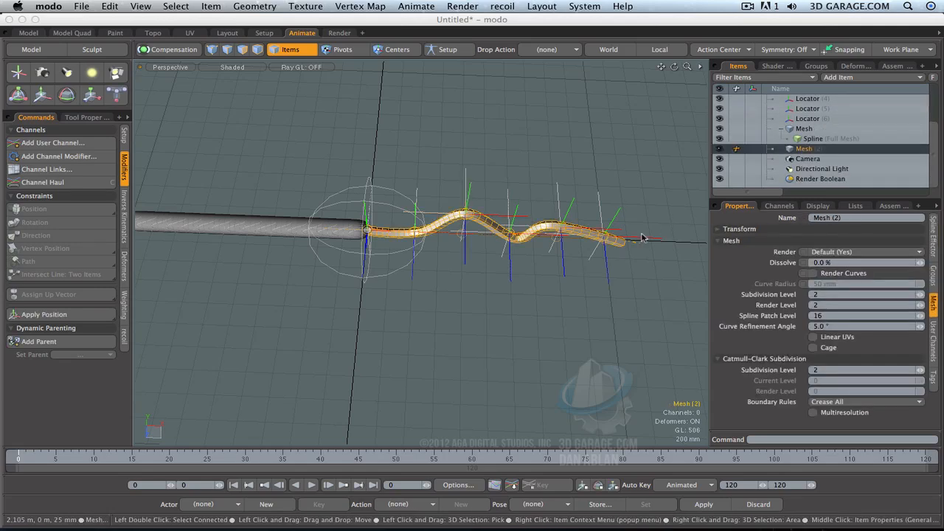
double_click(803, 149)
text(Chart)
key(Return)
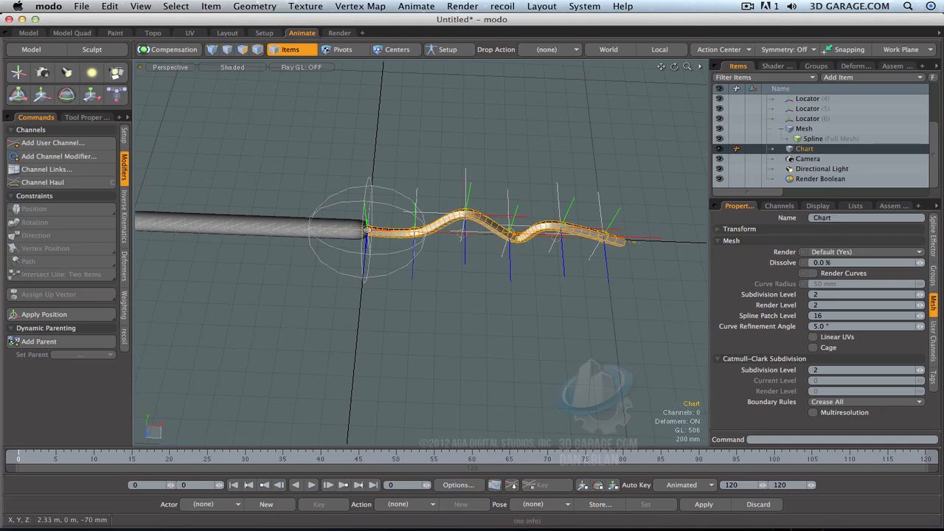
Rename the thick cylinder's mesh item as Cutter
click(292, 223)
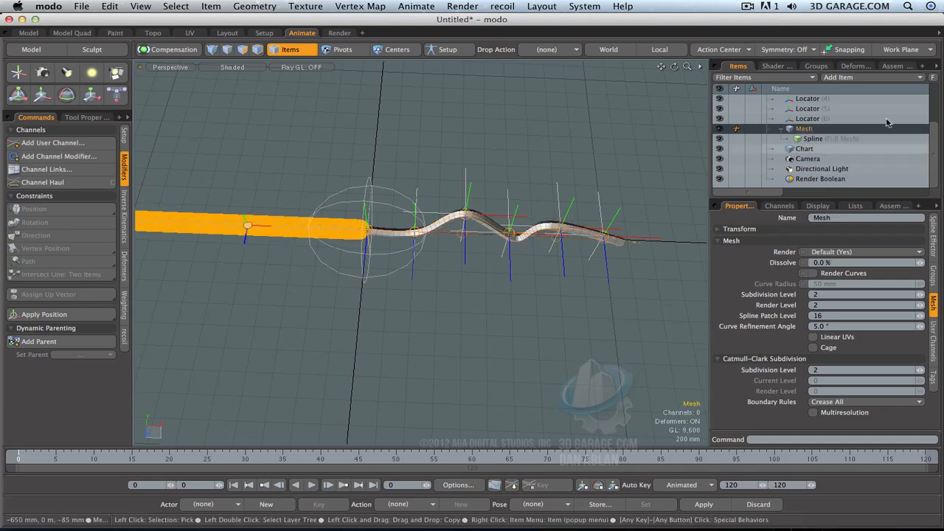
double_click(806, 129)
text(Cutt)
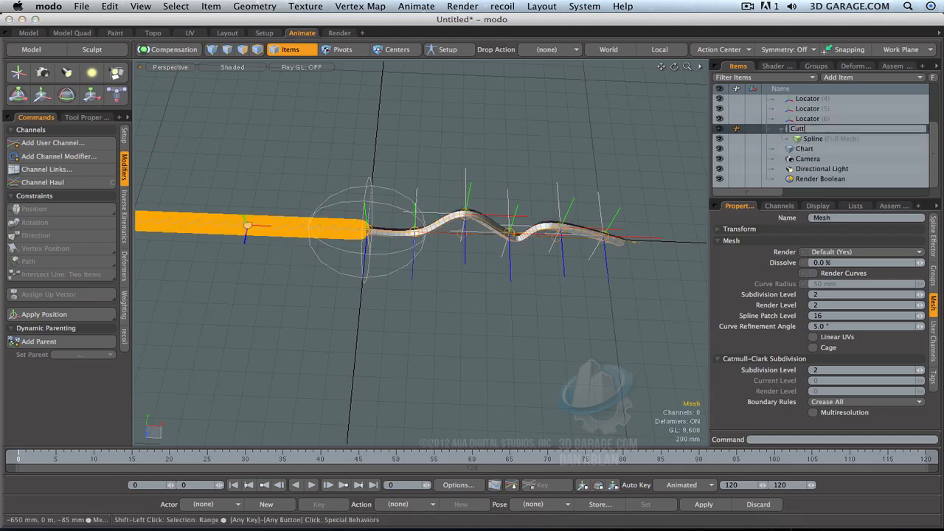
text(er)
key(Return)
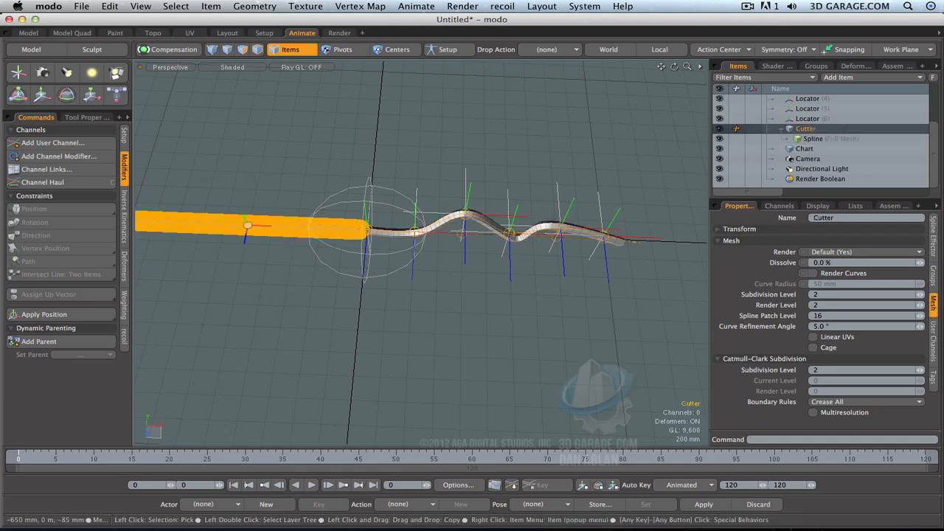
Set the Render Boolean's Surface As Volume to Cutter
click(824, 179)
click(832, 277)
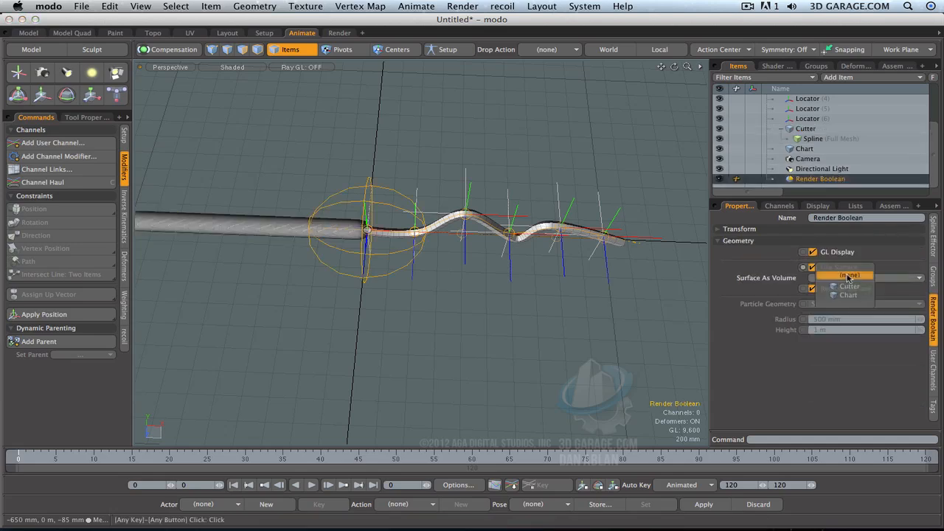
click(858, 289)
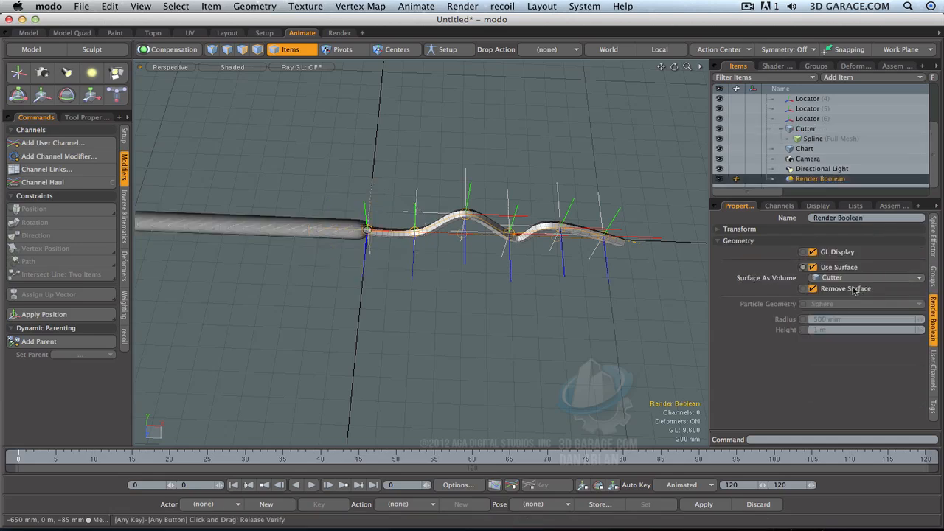
In the Render layout, switch the Render Boolean's Remove Surface option off and back on
click(347, 33)
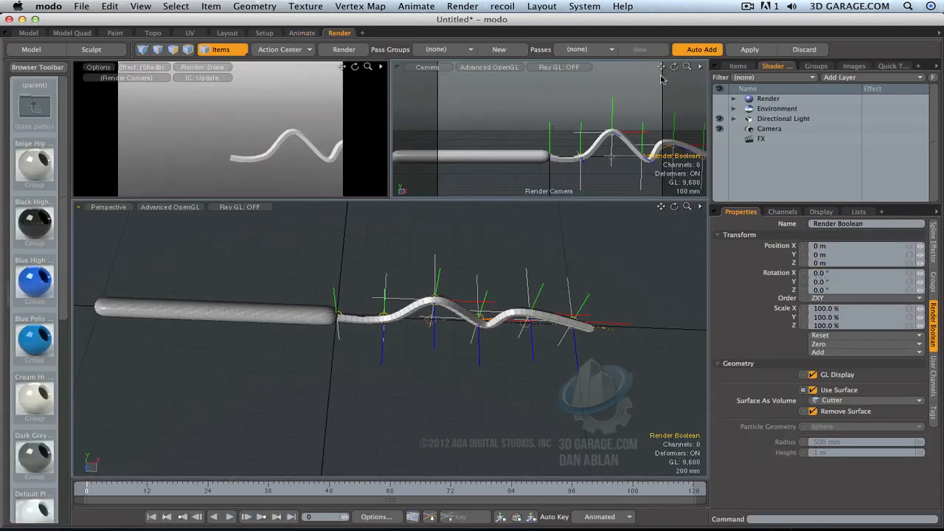
click(835, 414)
click(836, 413)
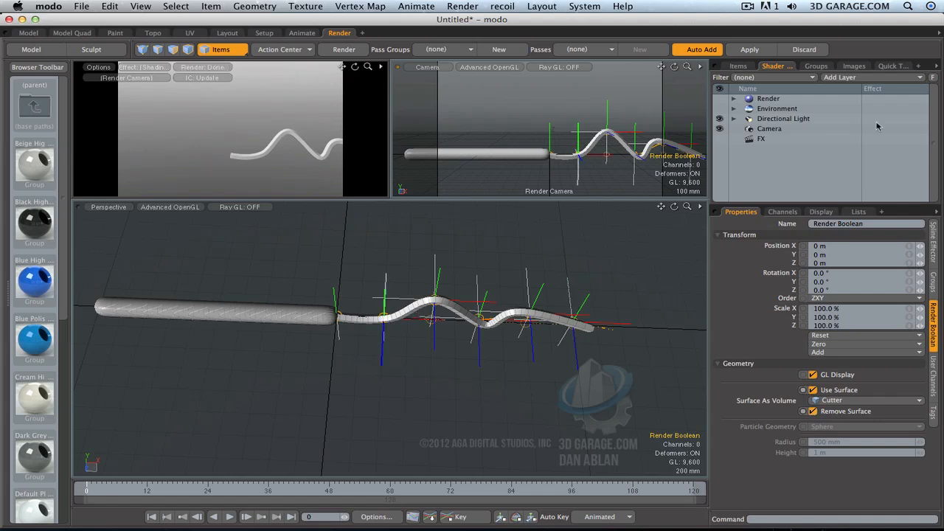
Move the Cutter mesh along X to about 970 mm so it slides over the chart tube
click(738, 66)
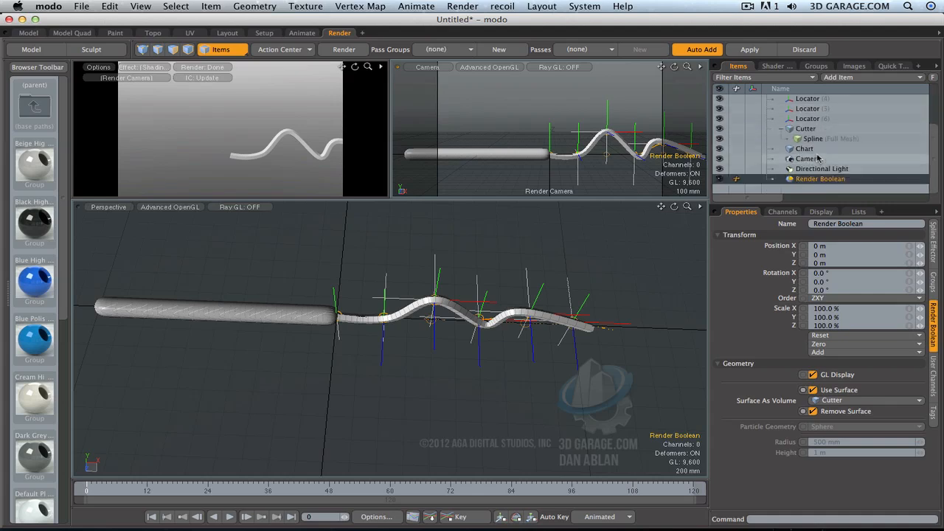
click(811, 130)
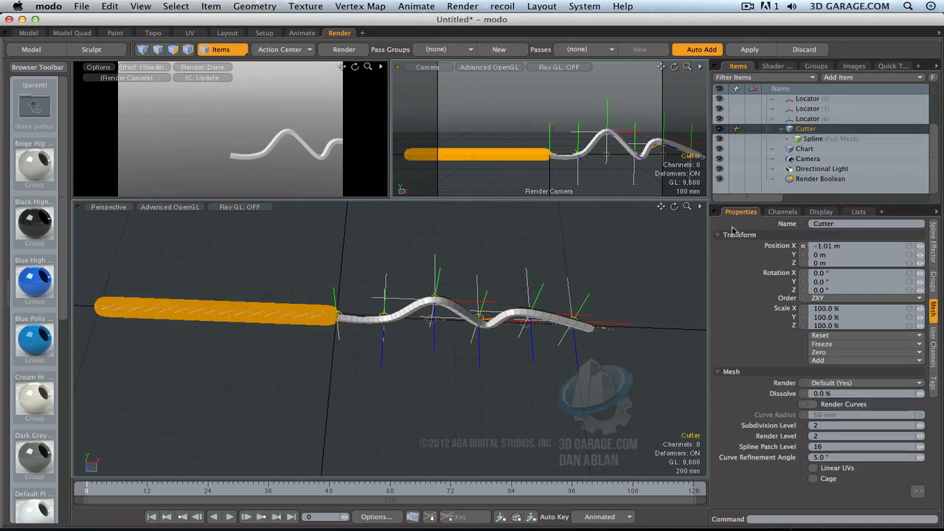
key(y)
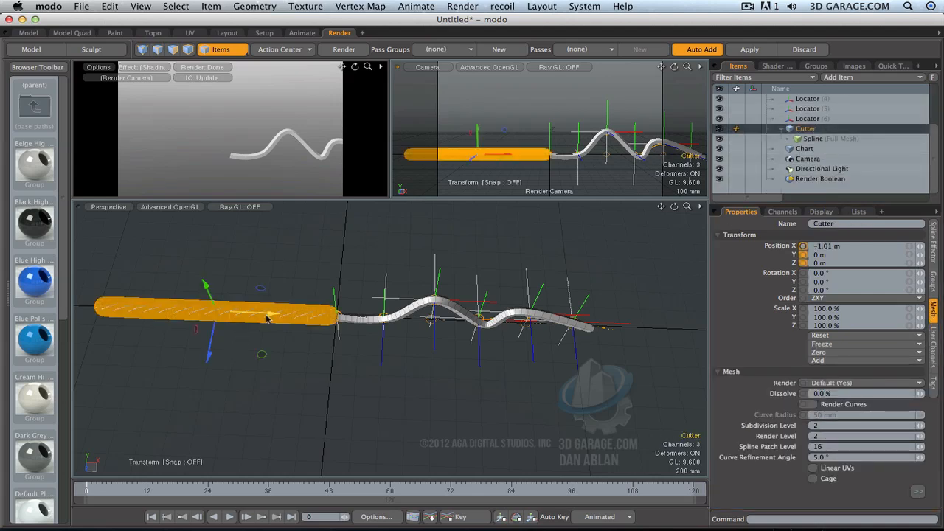
drag(270, 316, 507, 323)
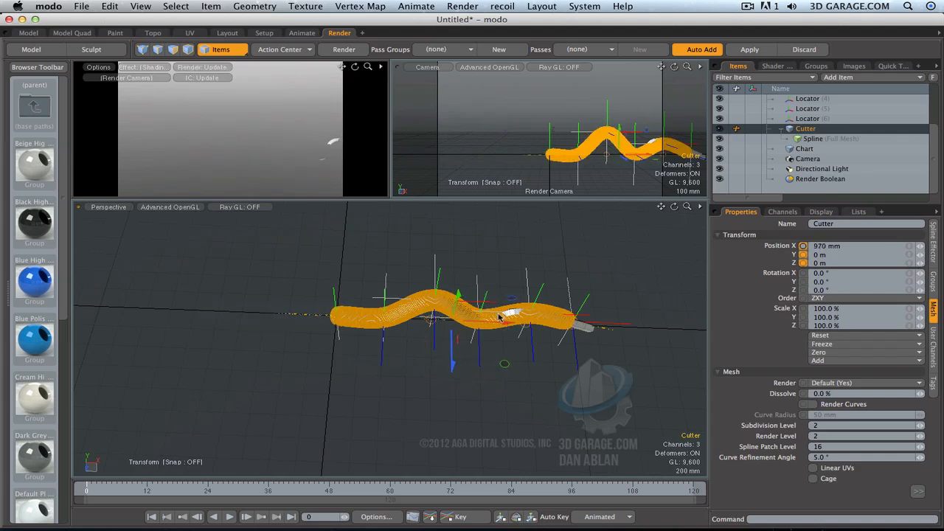
Thicken the Cutter mesh outward with Smooth Shift, using an offset of about 29 mm
click(31, 49)
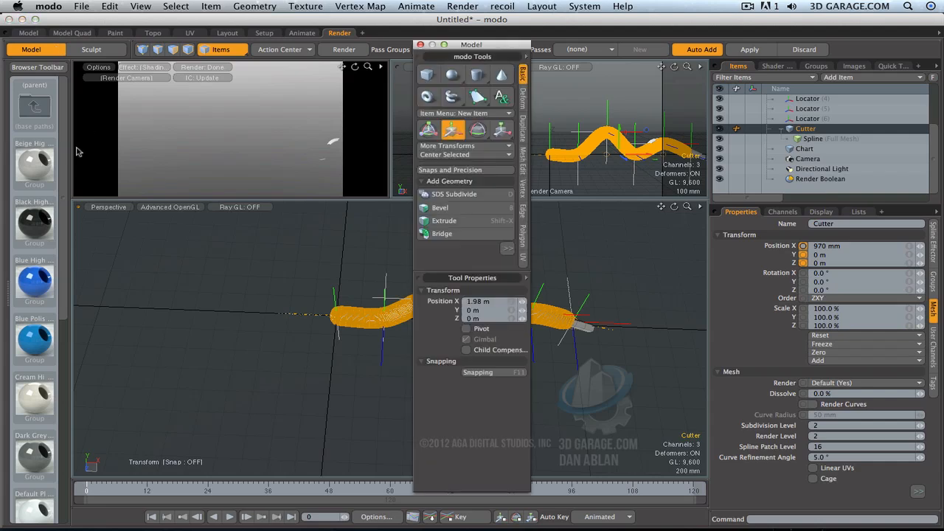
click(523, 97)
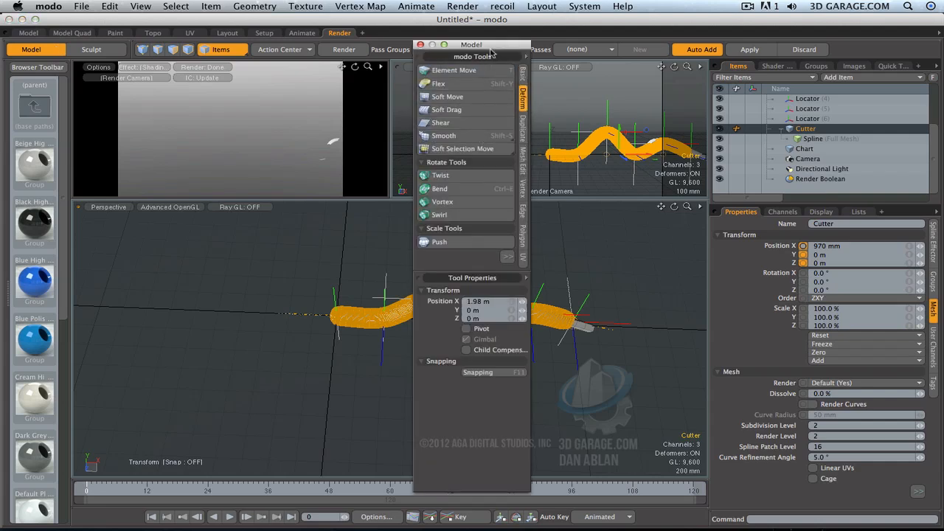
drag(484, 45, 180, 44)
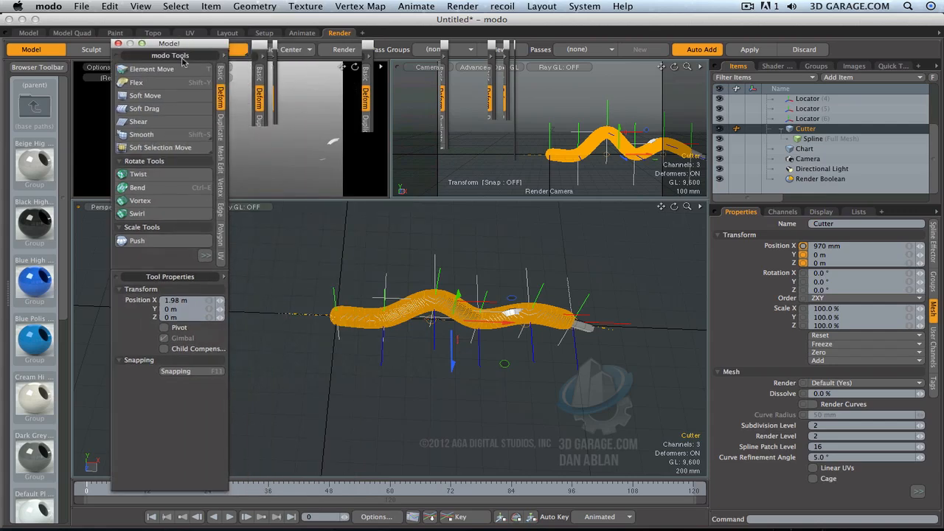
click(222, 237)
click(151, 95)
drag(165, 42, 109, 22)
drag(485, 360, 485, 360)
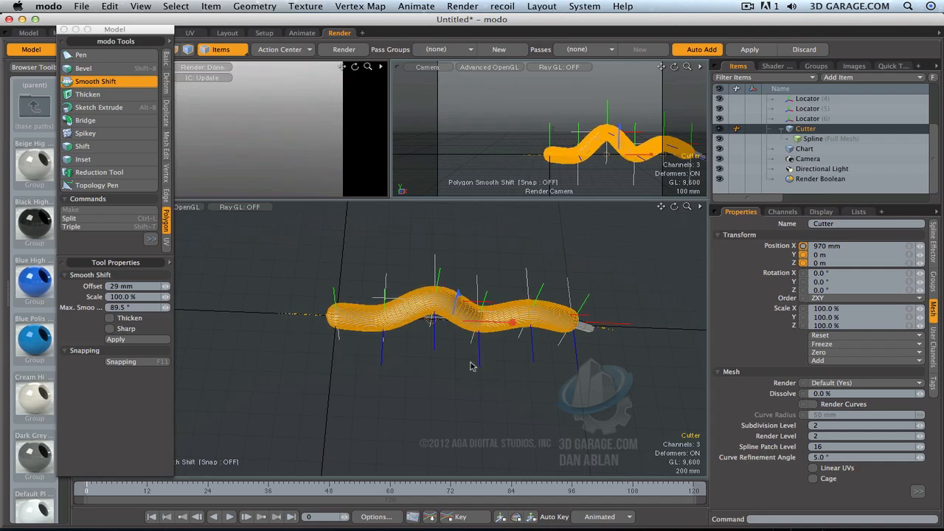
click(64, 29)
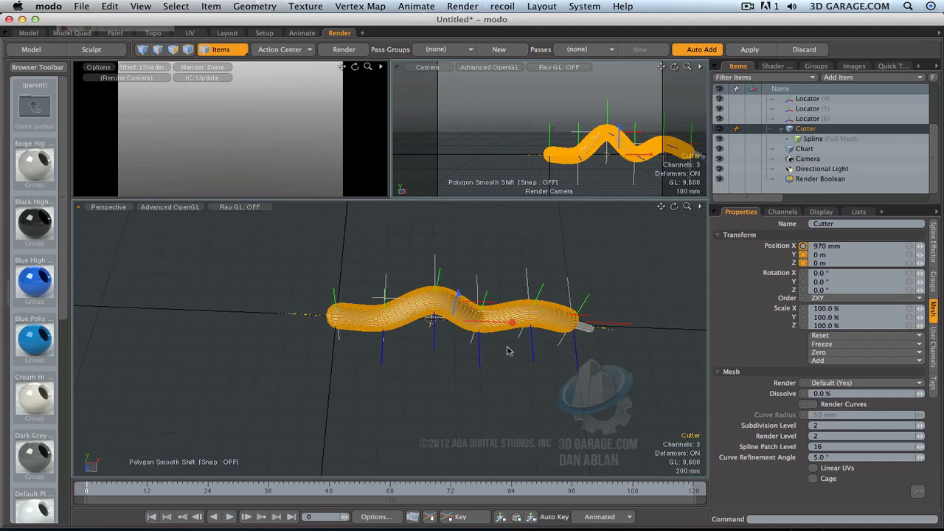
Slide the Cutter mesh back along X to about -400 mm to uncover the chart tube, keeping the tube framed in the render camera
key(y)
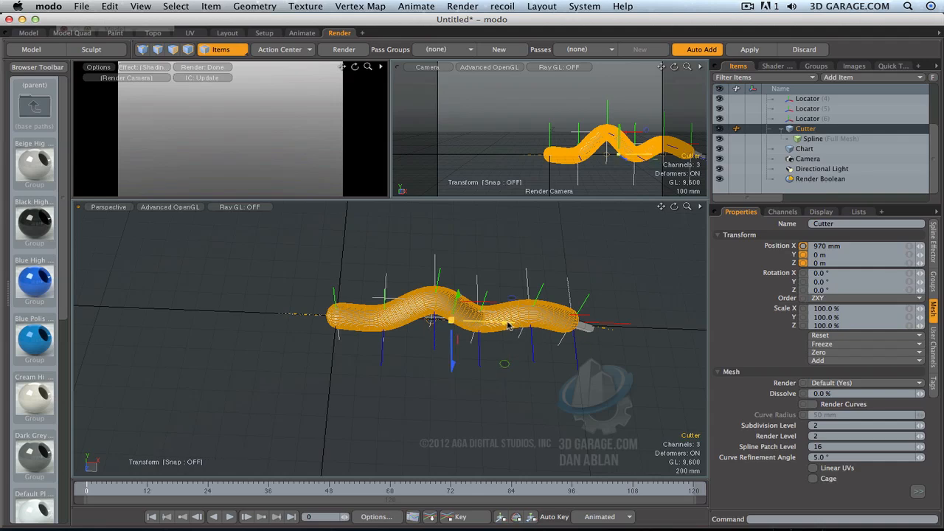
mouse_move(507, 326)
mouse_down()
mouse_move(452, 324)
mouse_move(481, 282)
mouse_up()
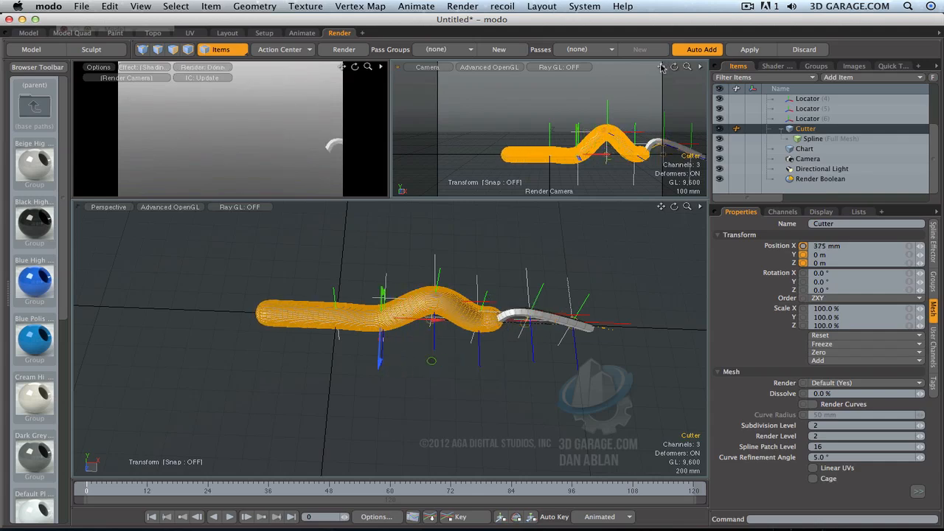
drag(662, 68, 653, 72)
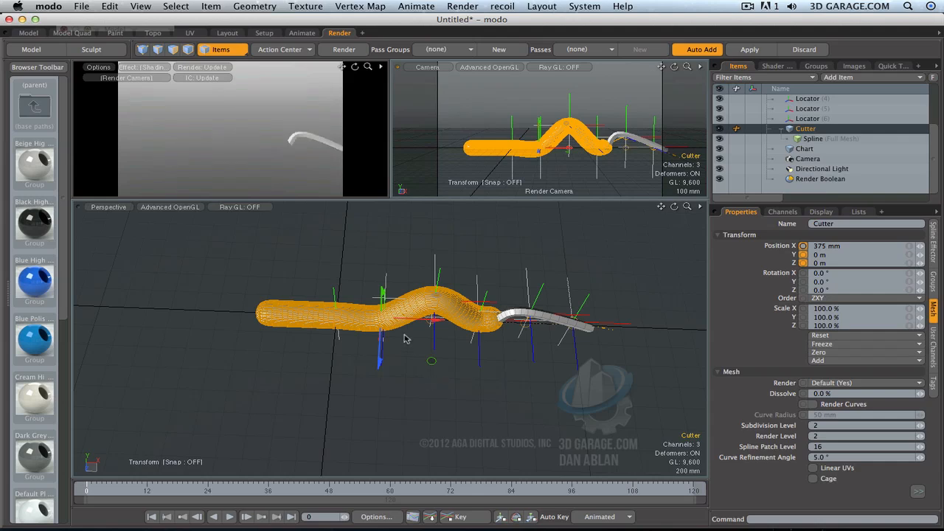
drag(434, 325, 434, 323)
Add a sphere mesh, scale it uniformly to about 72.5%, and move it along X to about 1.18 m over the chart tube
click(31, 48)
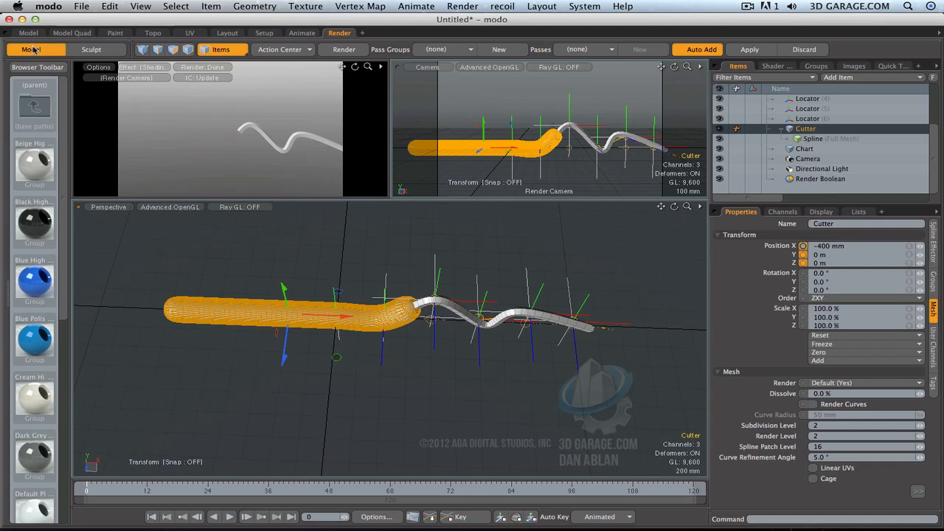
click(168, 64)
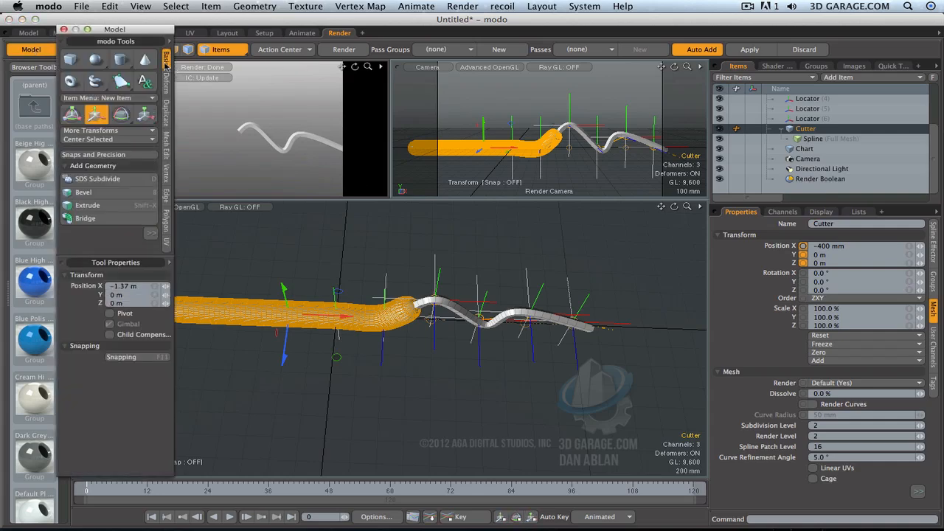
click(97, 62)
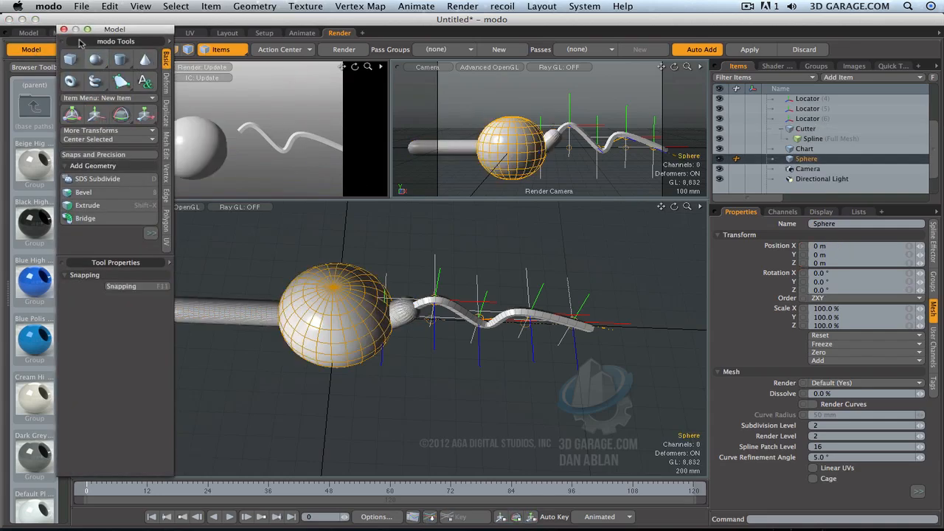
click(64, 29)
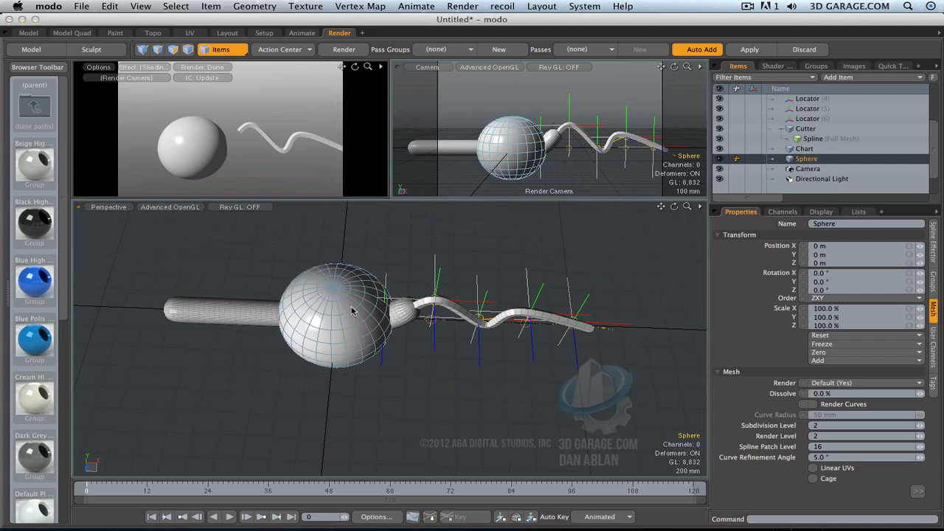
key(y)
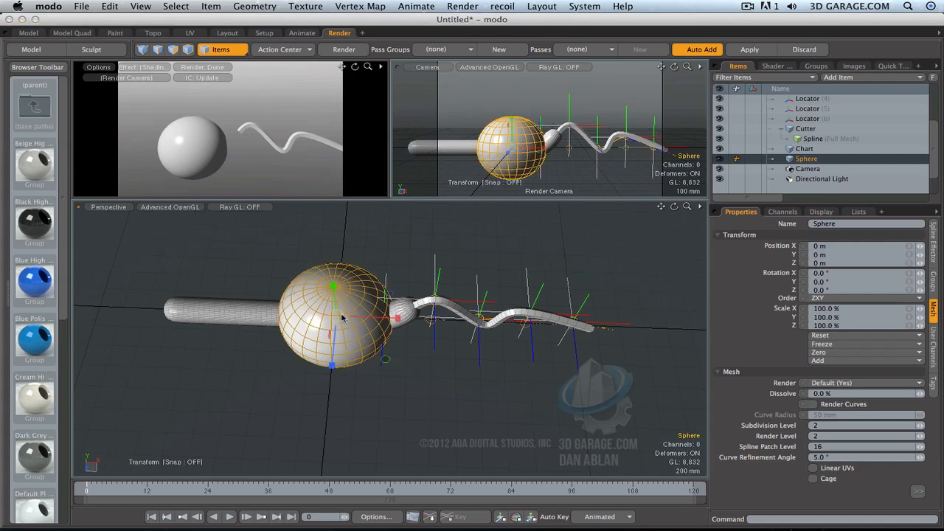
drag(330, 315, 505, 329)
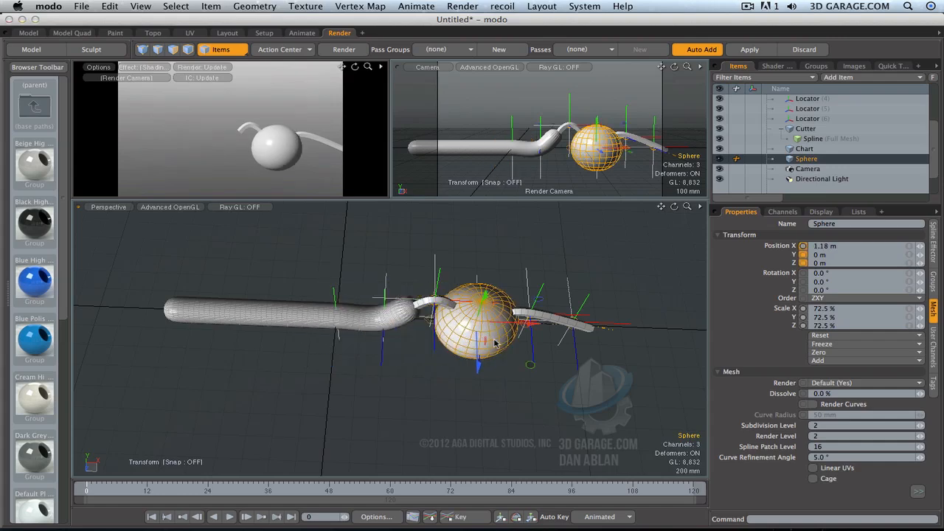
Move the Cutter mesh along X to about 345 mm into the sphere and orbit the render camera to face the cut
click(810, 129)
drag(331, 325, 342, 320)
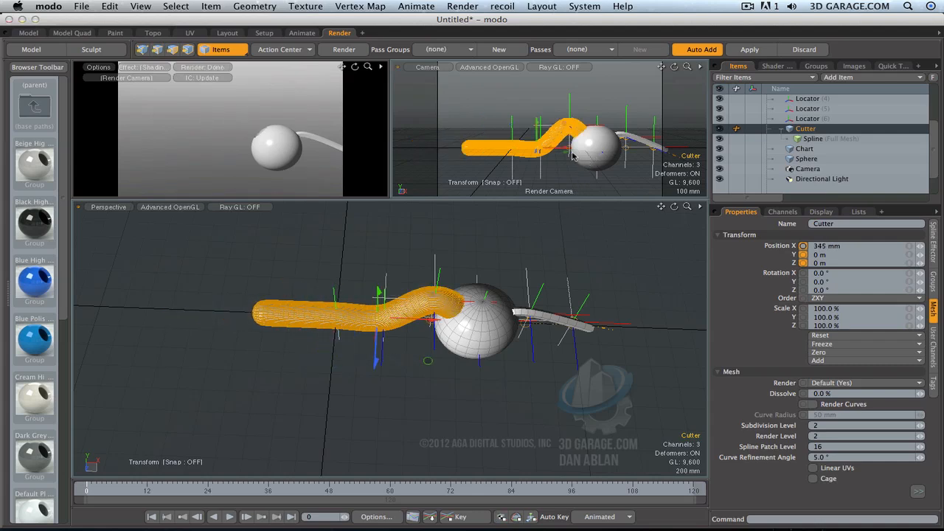
alt+drag(573, 155, 647, 156)
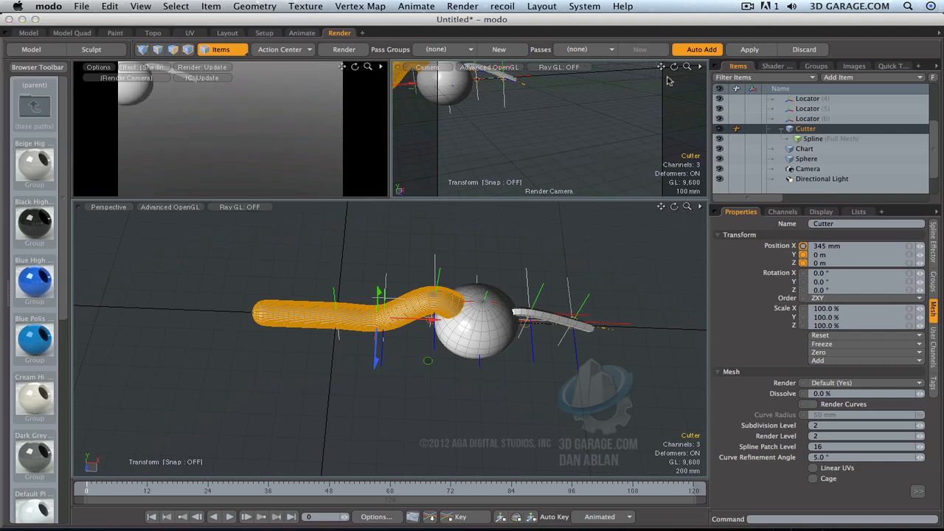
drag(661, 67, 689, 68)
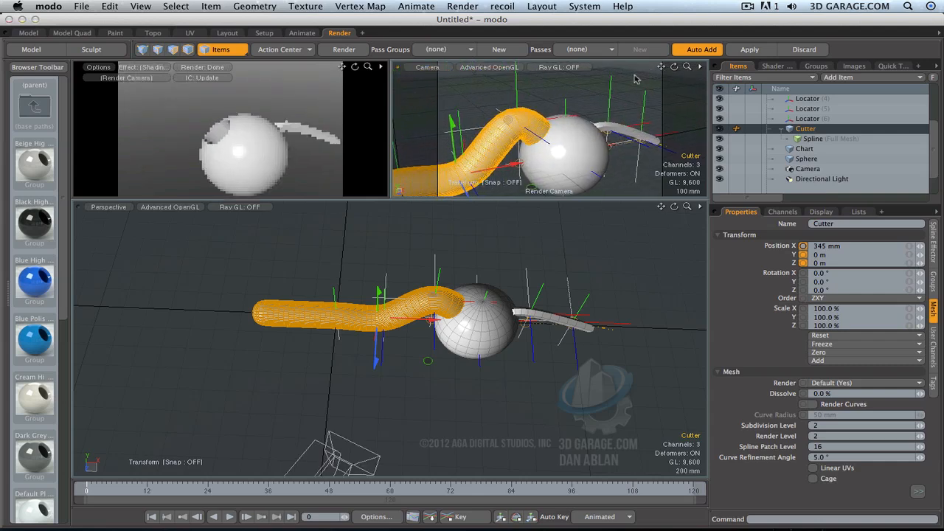
alt+drag(547, 132, 590, 139)
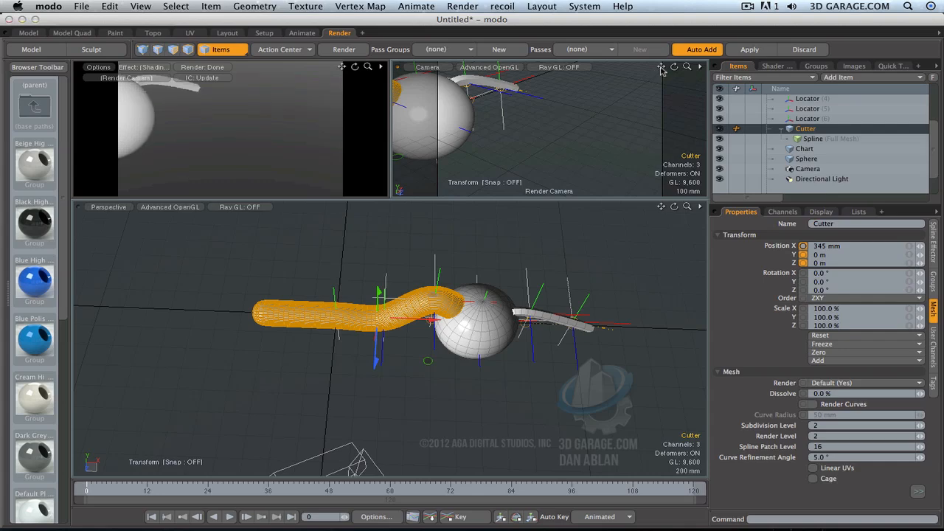
drag(662, 68, 662, 68)
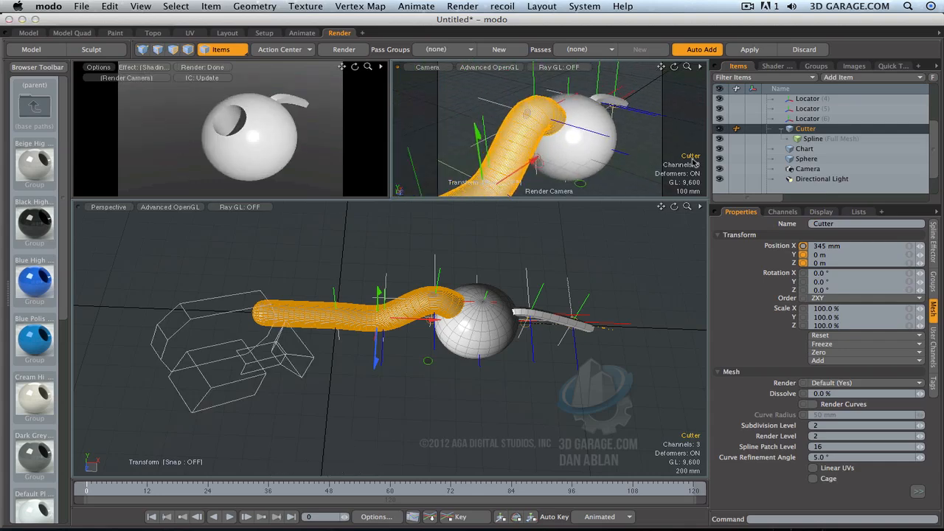
Select the sphere and assign it a new material named Ball
click(596, 143)
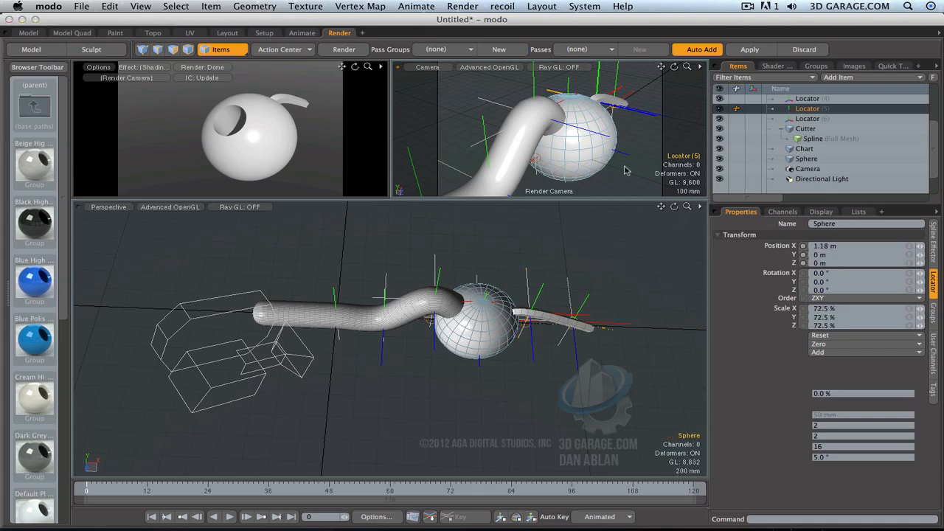
click(624, 170)
key(m)
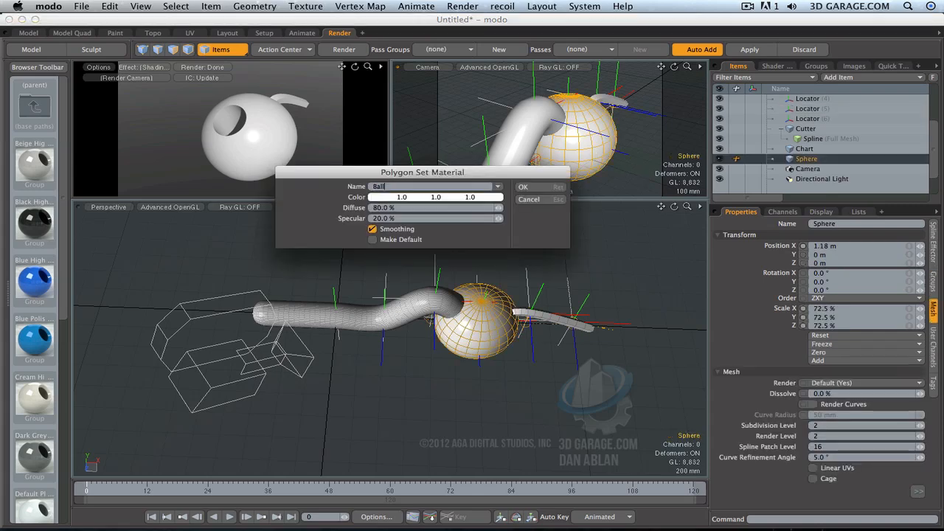
key(Return)
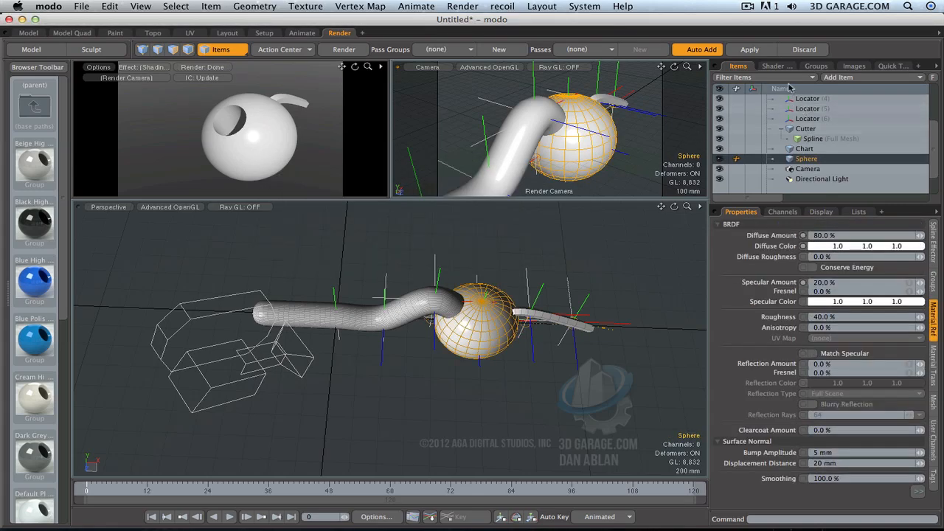
Turn off Enable Surface Clipping in the Ball material's clipping settings
click(774, 66)
click(733, 98)
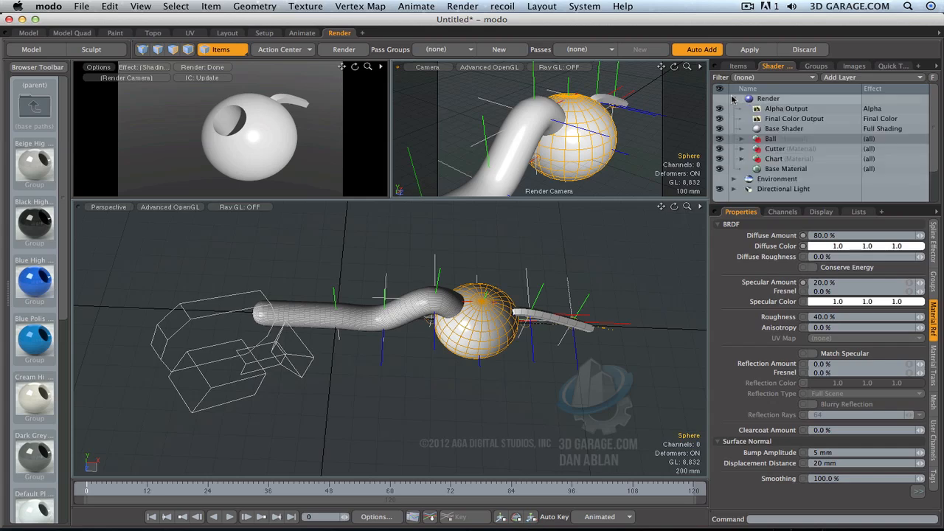
click(742, 139)
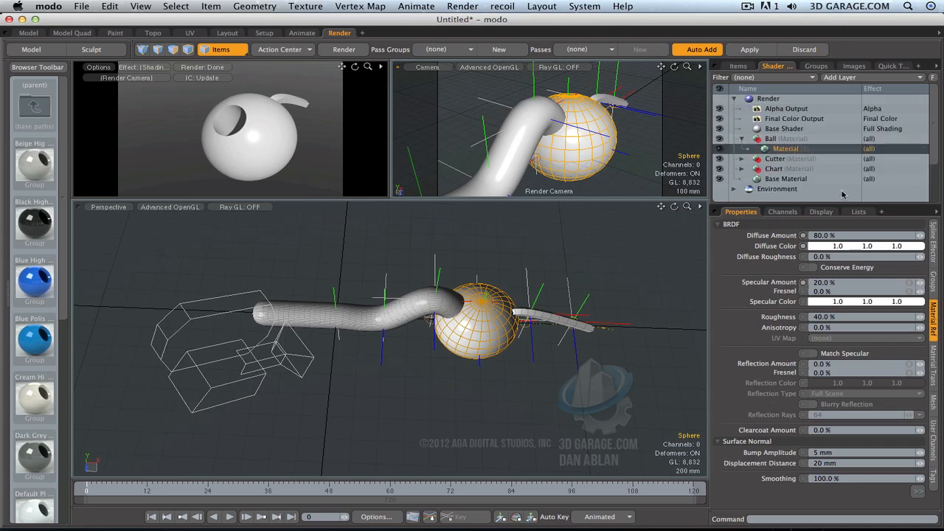
click(785, 148)
click(933, 365)
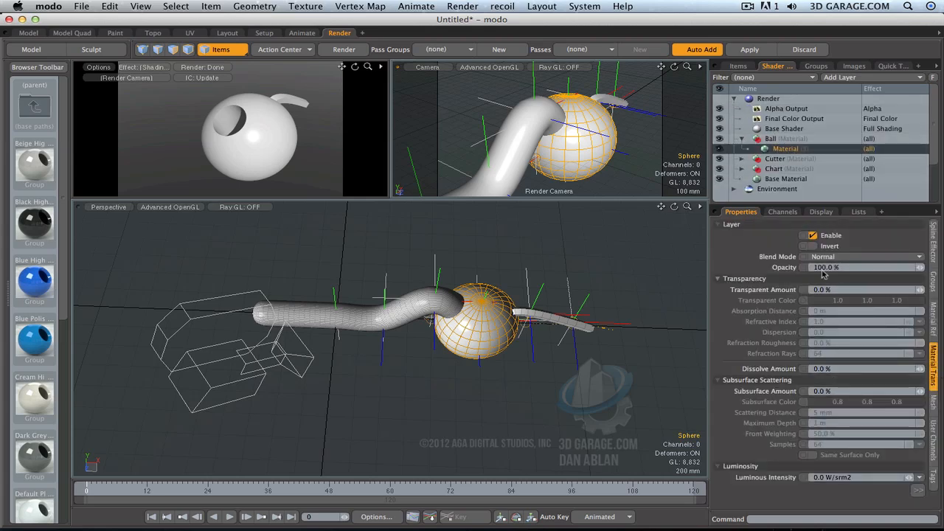
click(758, 279)
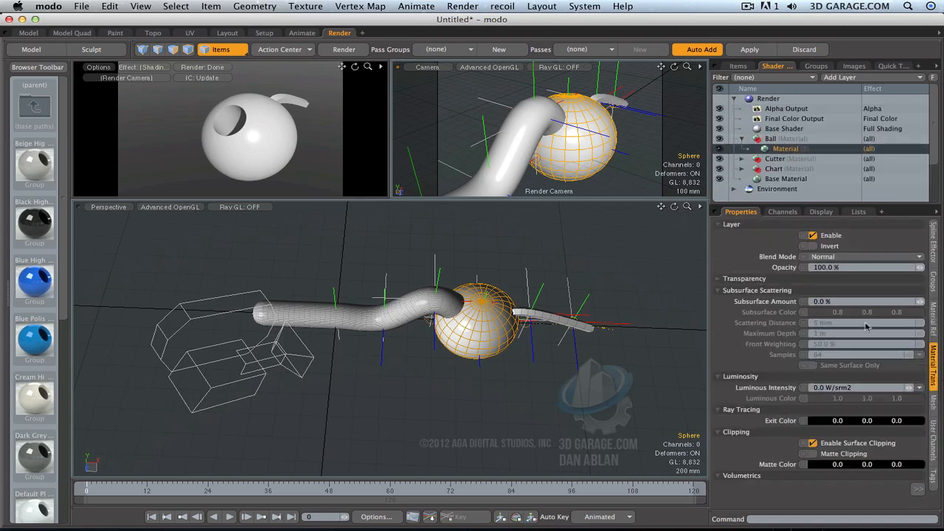
click(746, 290)
click(736, 303)
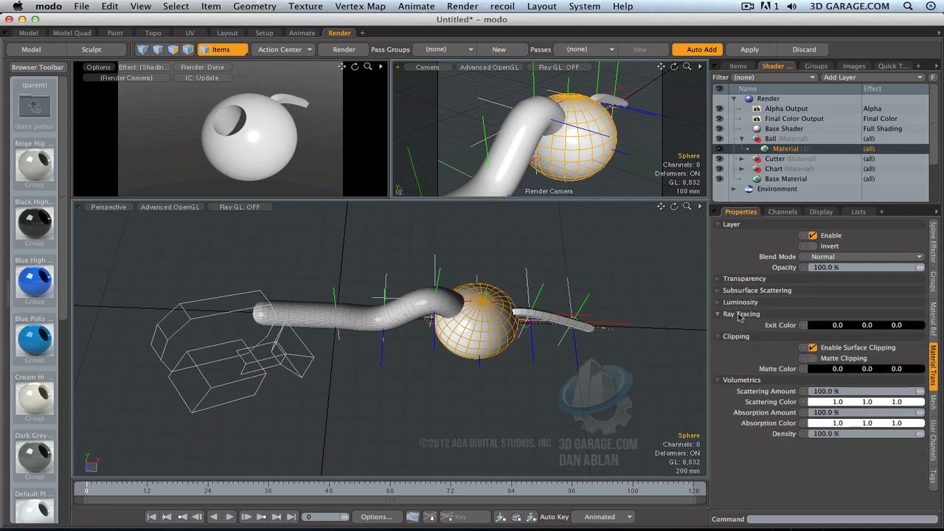
click(741, 314)
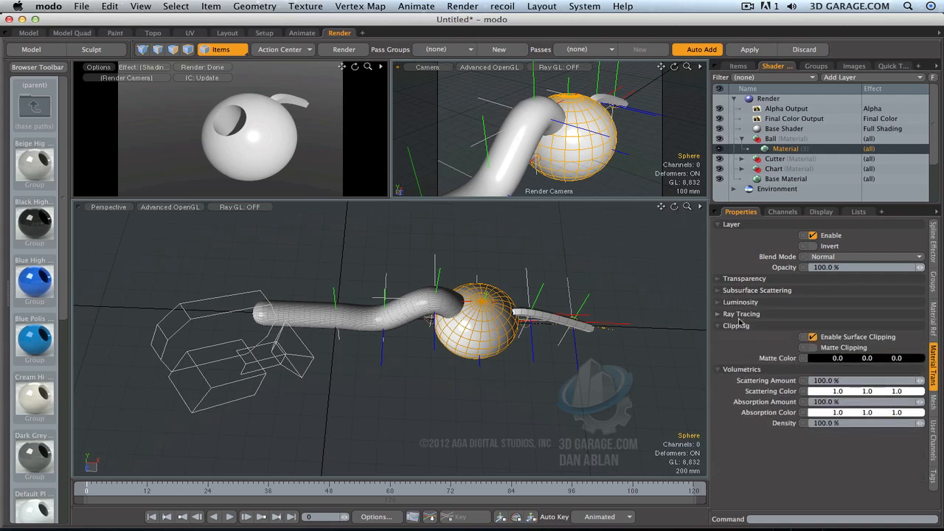
click(838, 339)
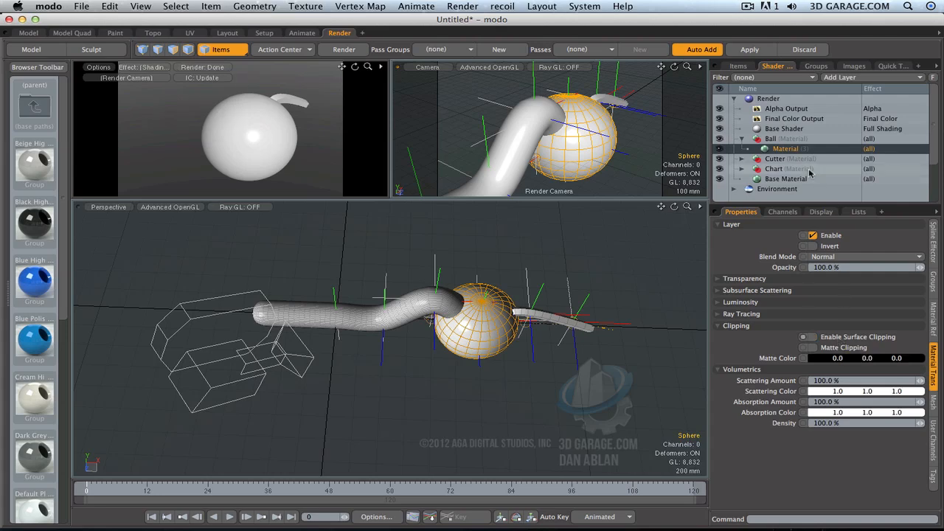
Move the Cutter mesh along X to about -660 mm, clear of the sphere and the chart tube's near section
click(738, 66)
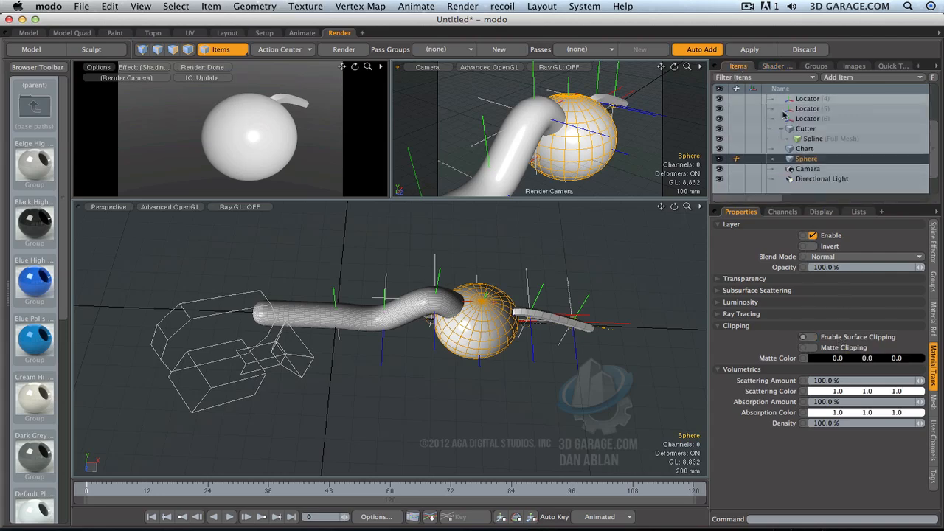
click(810, 129)
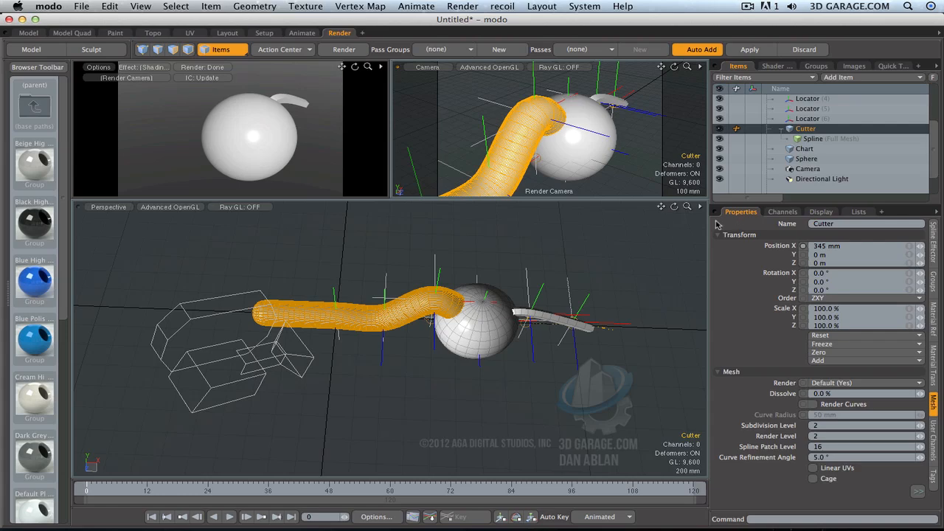
key(w)
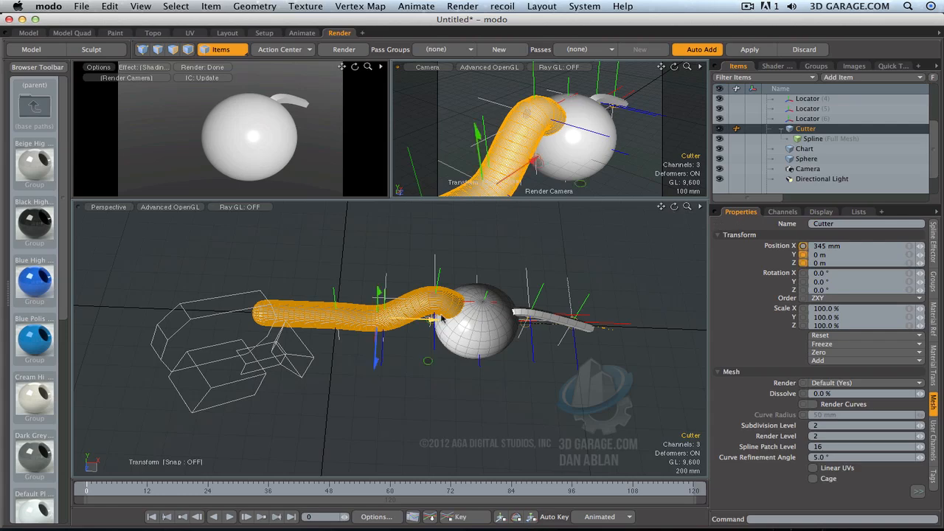
drag(431, 318, 312, 316)
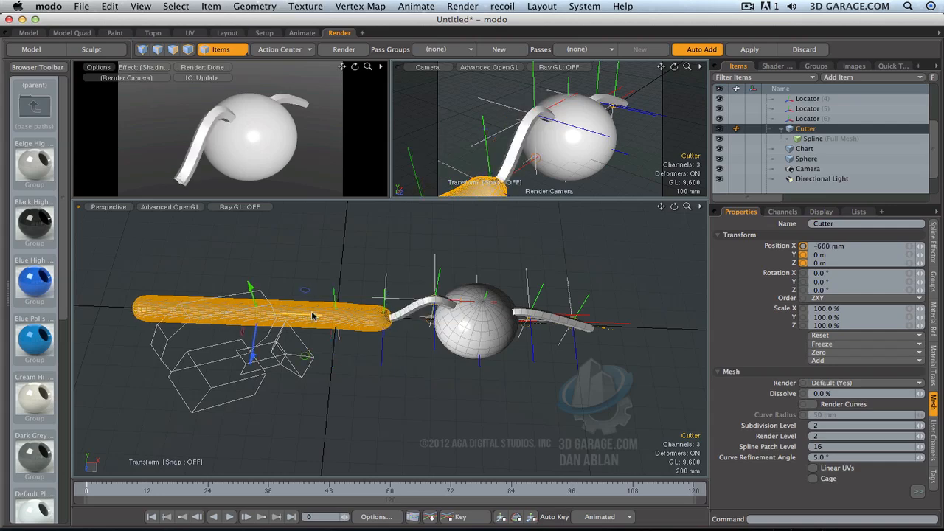
key(super+Tab)
key(super+Tab)
key(super+Tab)
key(super+Tab)
key(super+Tab)
key(super+Tab)
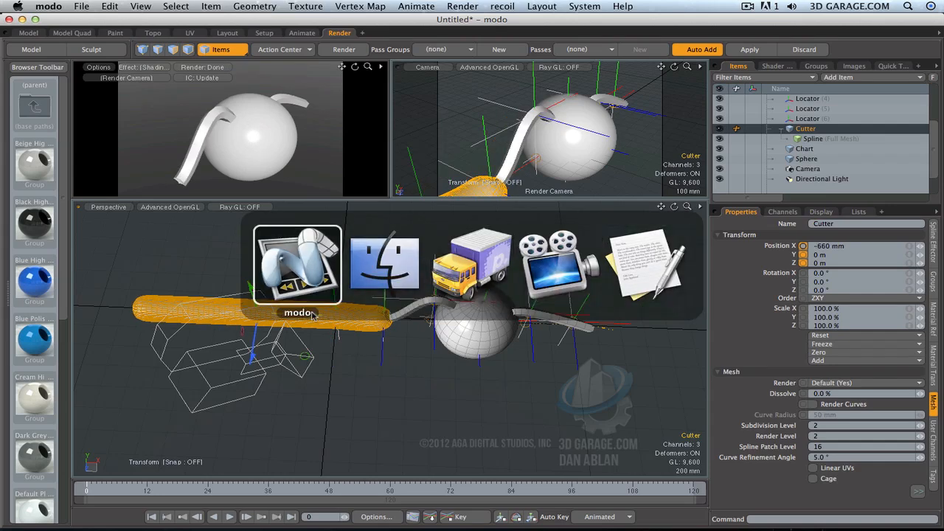
Enlarge the render preview and camera viewports, and reframe the render camera on the sphere and chart tube
drag(614, 199, 618, 277)
alt+drag(627, 222, 588, 209)
drag(662, 68, 658, 191)
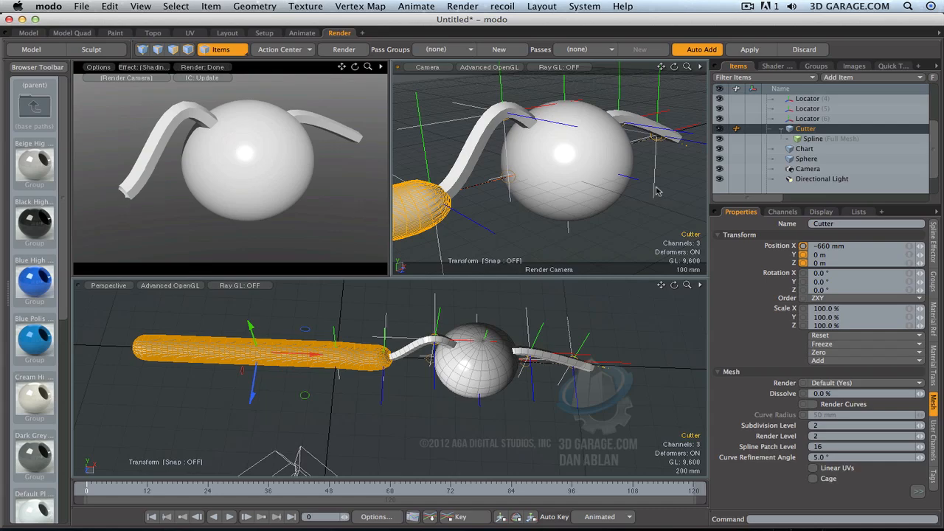